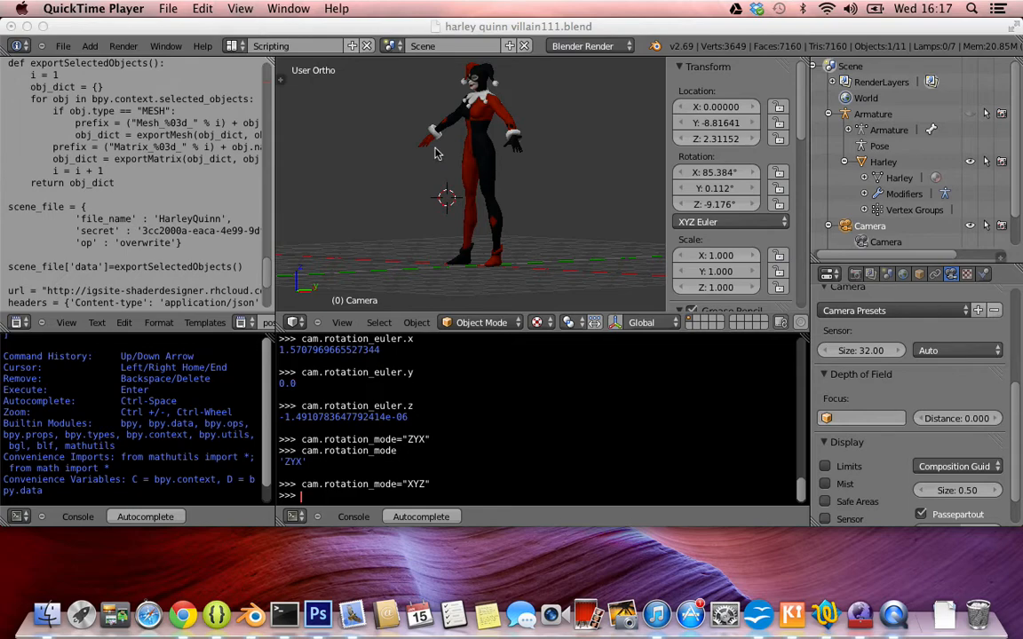
Inspect the Harley Quinn model from several sides in the 3D viewport.
scroll(437, 153, "right", 10)
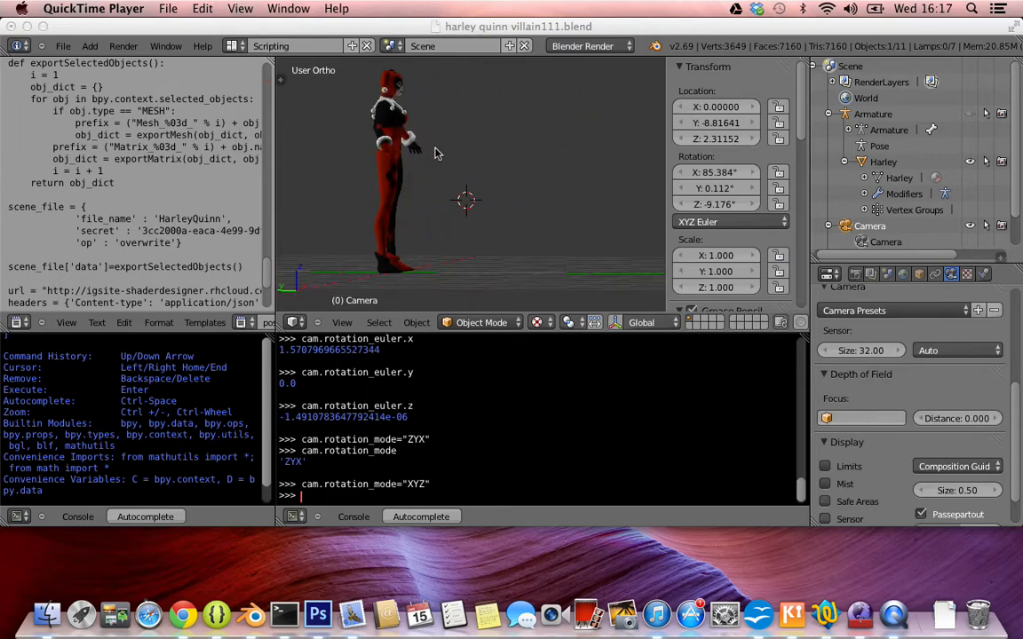
scroll(435, 154, "right", 8)
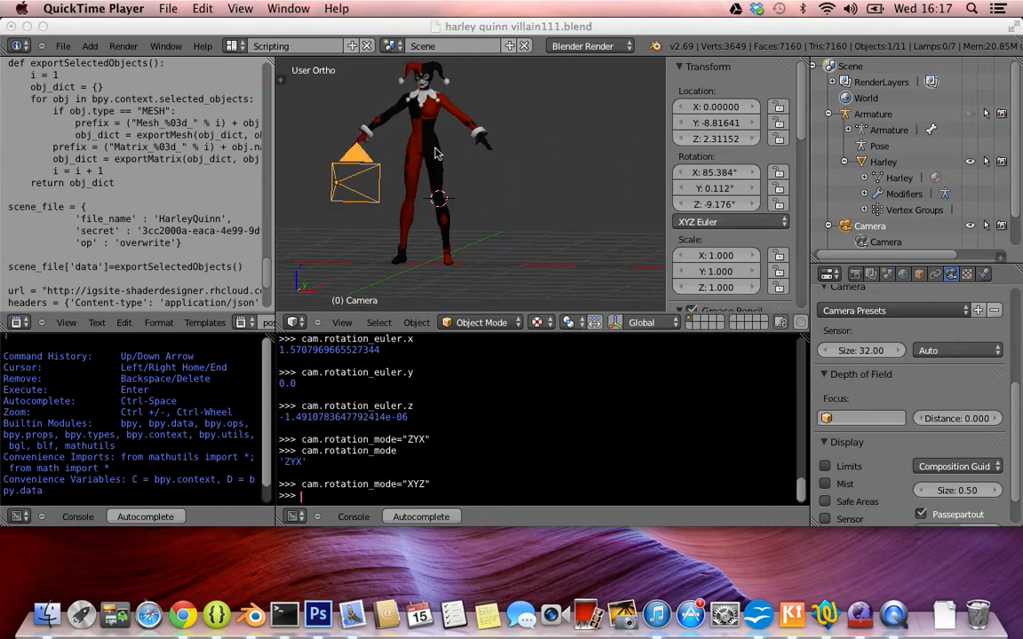
scroll(435, 154, "right", 8)
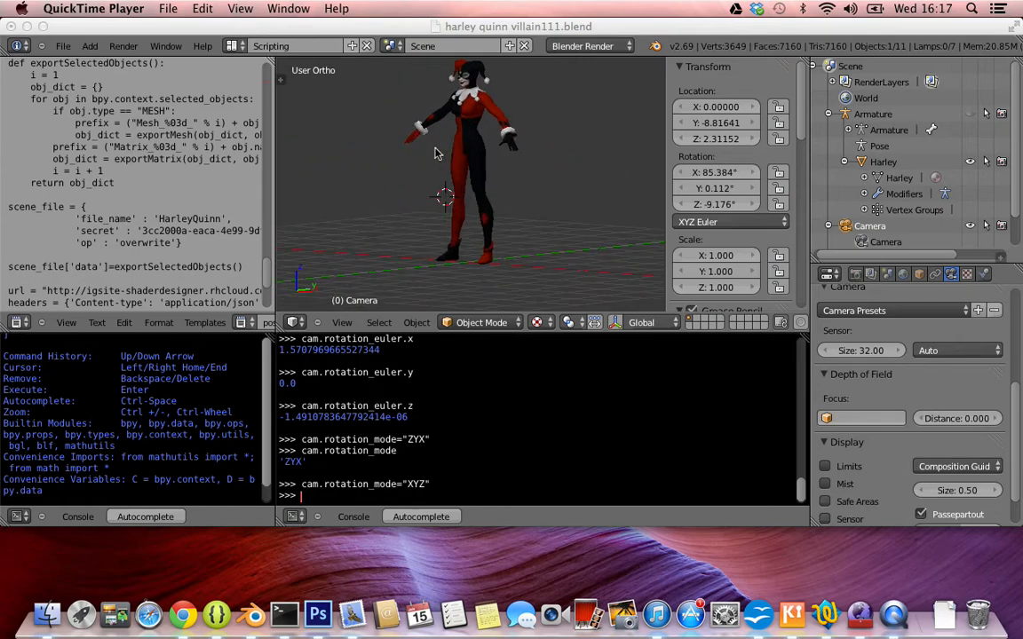
scroll(435, 153, "right", 4)
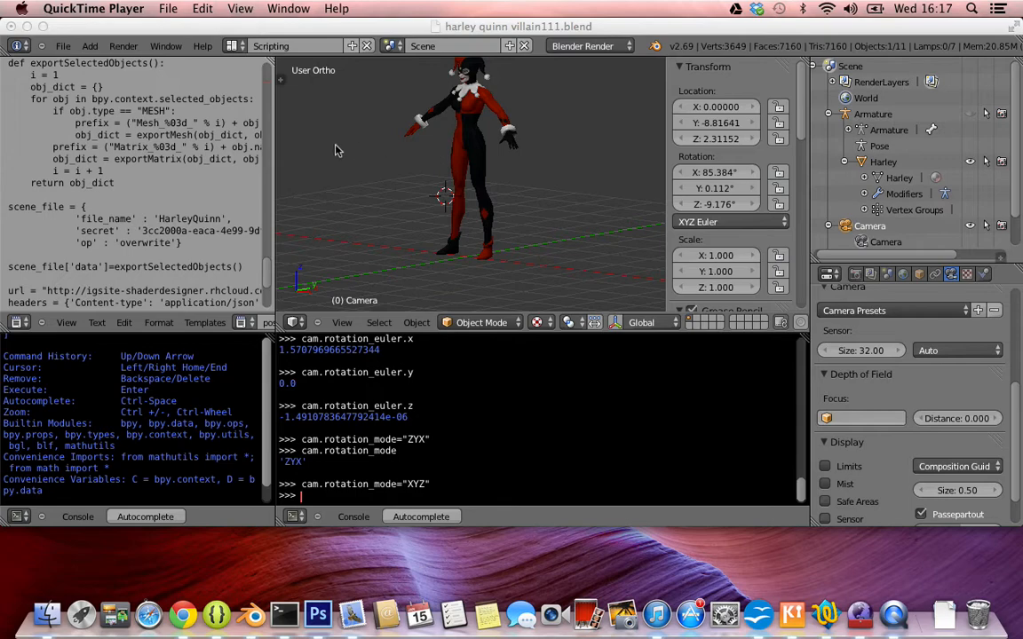
Read through the export script from the imports and exportMesh function down to the final requests.post call.
scroll(167, 166, "up", 6)
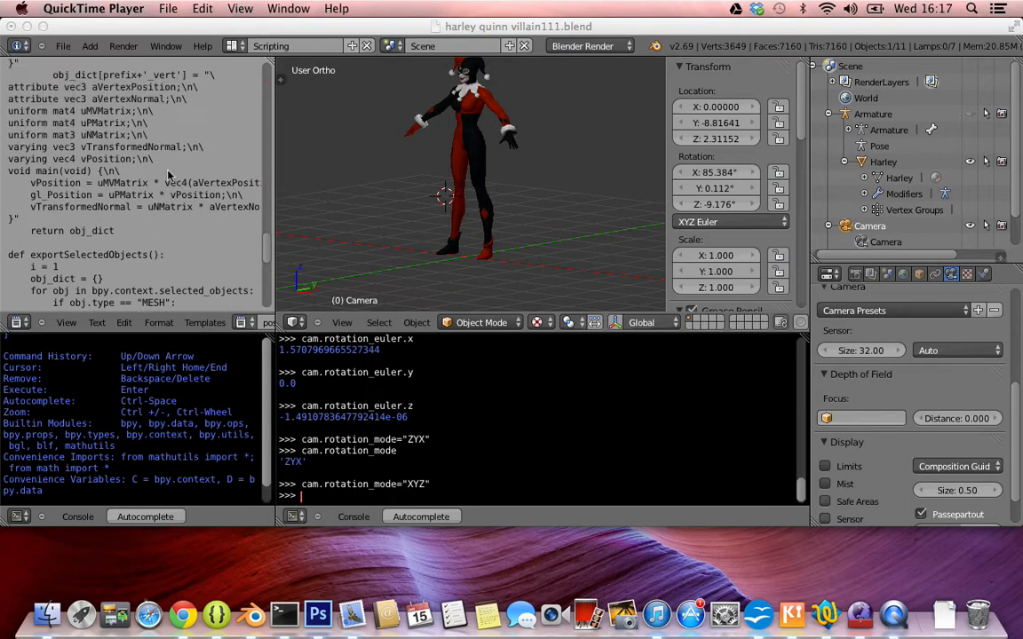
scroll(167, 175, "up", 15)
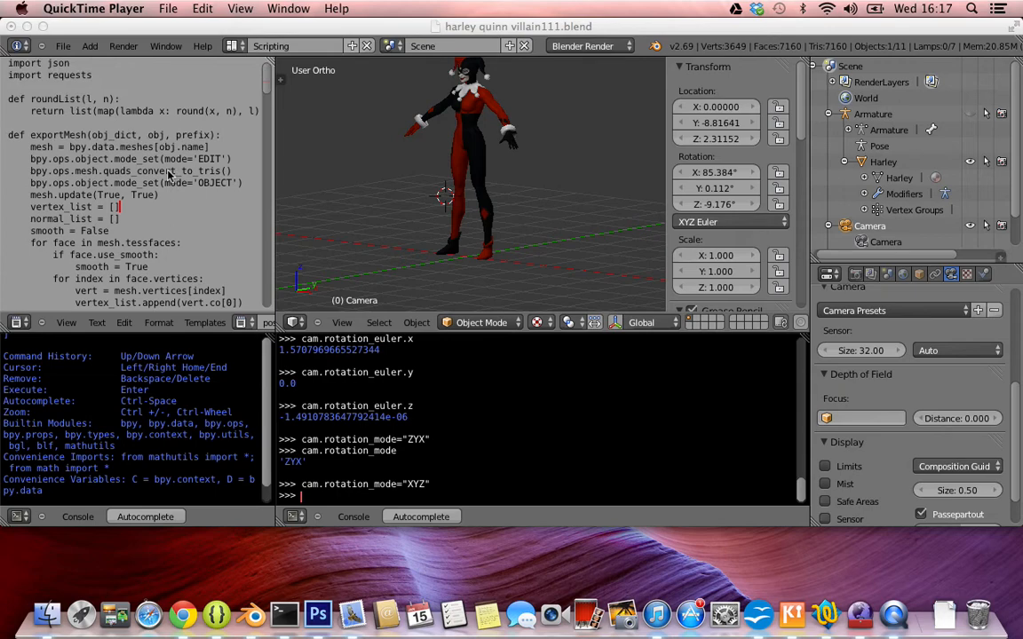
scroll(167, 175, "down", 4)
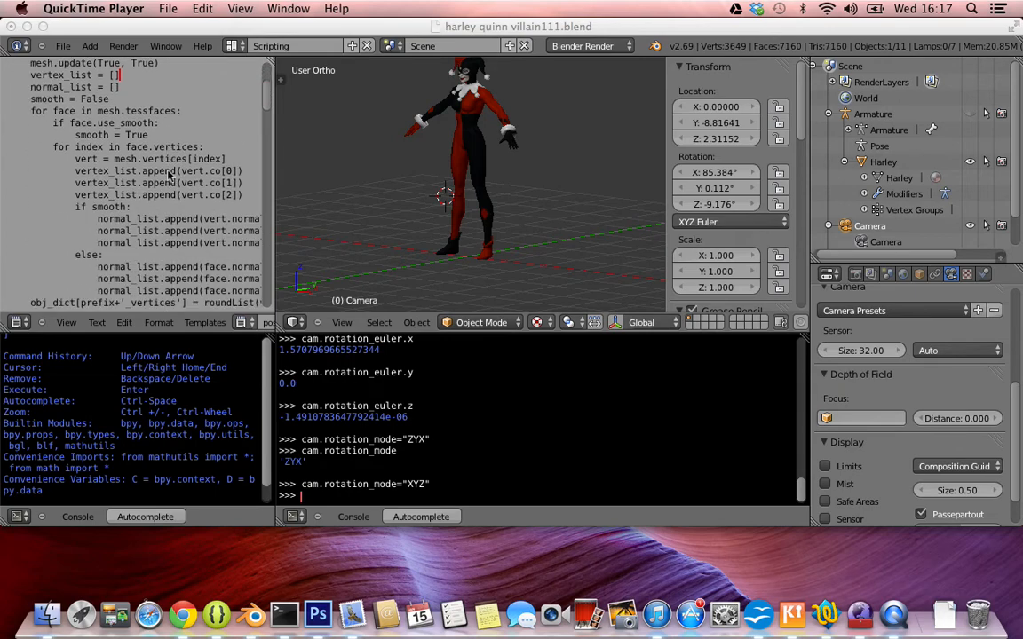
scroll(167, 175, "down", 4)
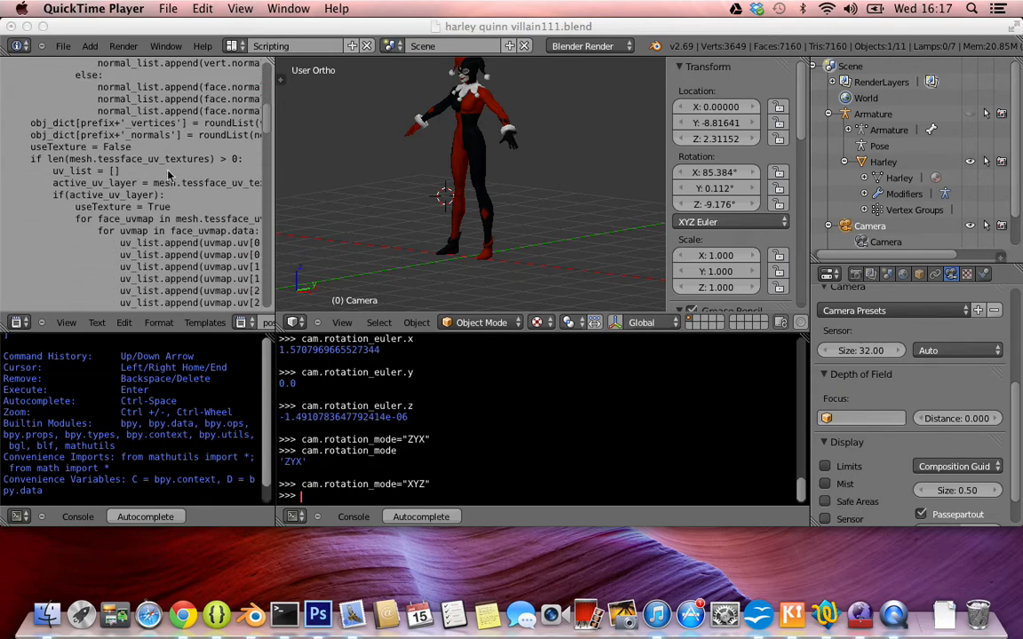
scroll(168, 175, "up", 6)
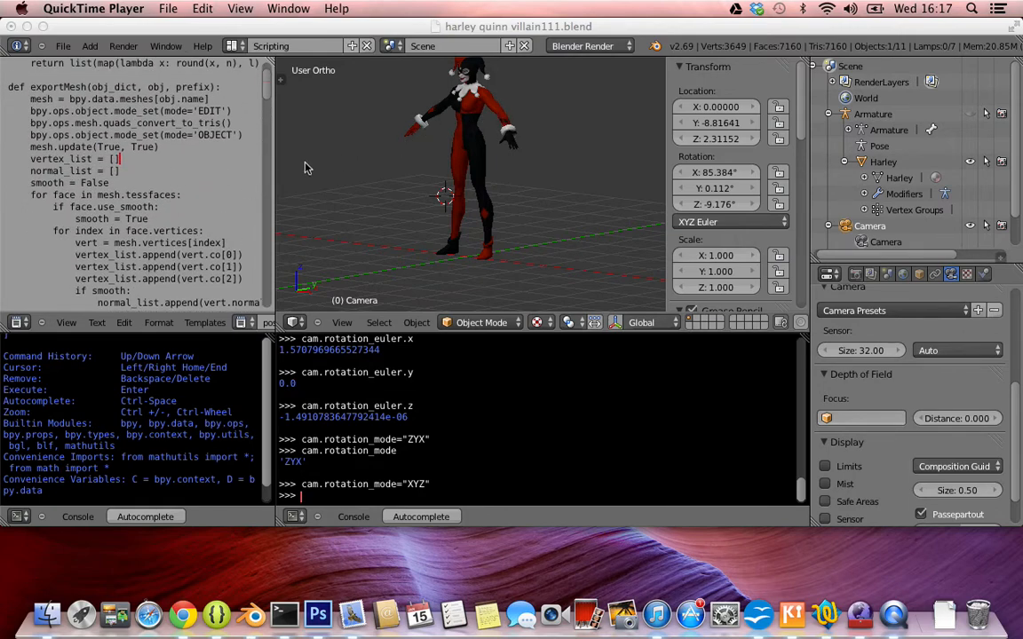
scroll(96, 232, "down", 8)
scroll(96, 232, "down", 10)
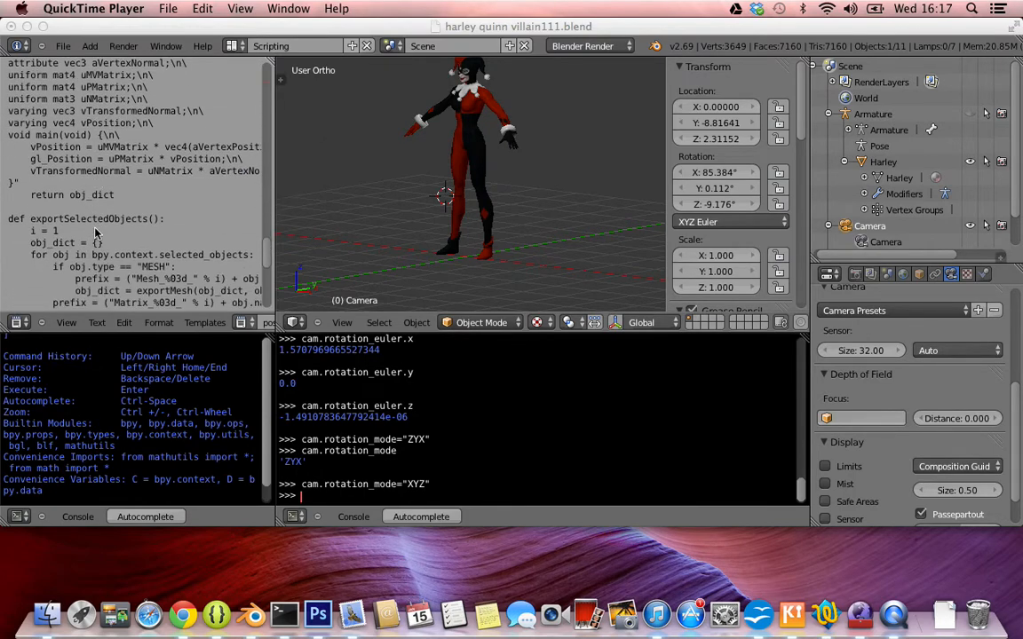
scroll(96, 233, "down", 12)
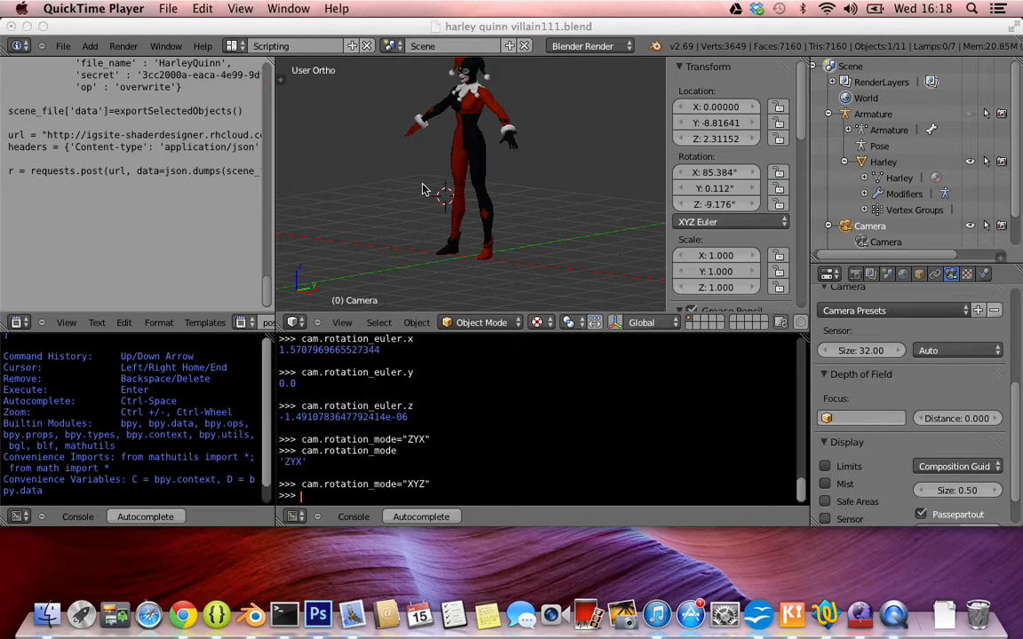
Highlight part of the secret value and the overwrite operation in the script's scene_file dictionary.
scroll(127, 142, "up", 5)
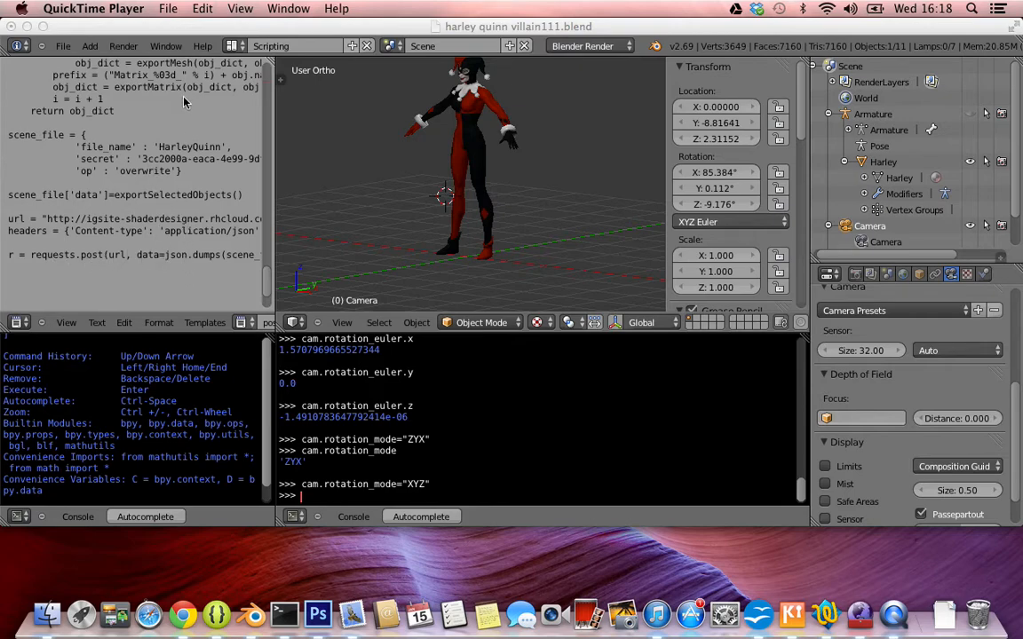
left_click(176, 161)
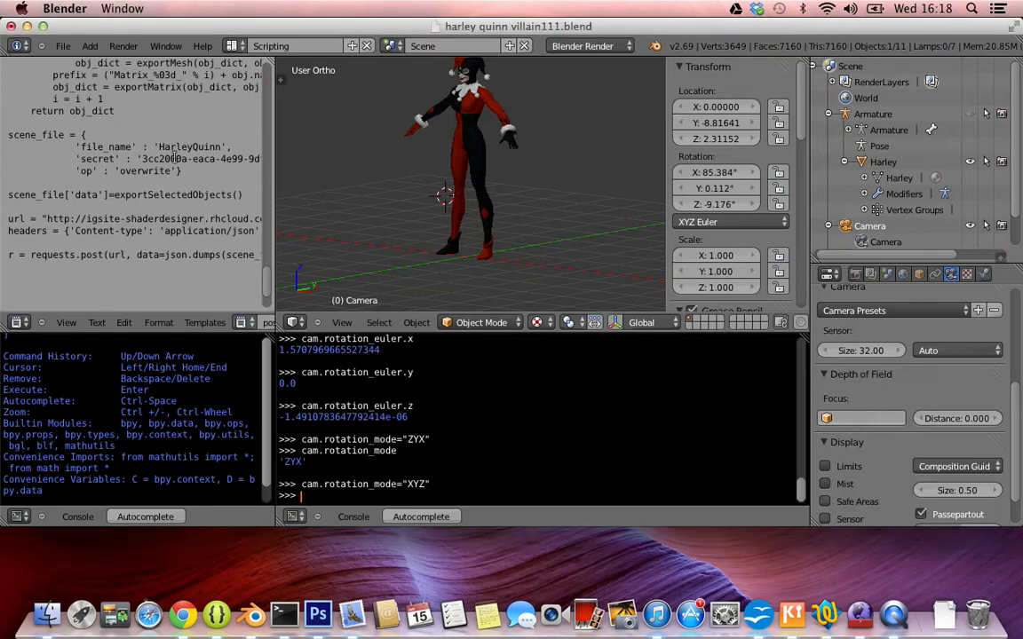
double_click(176, 161)
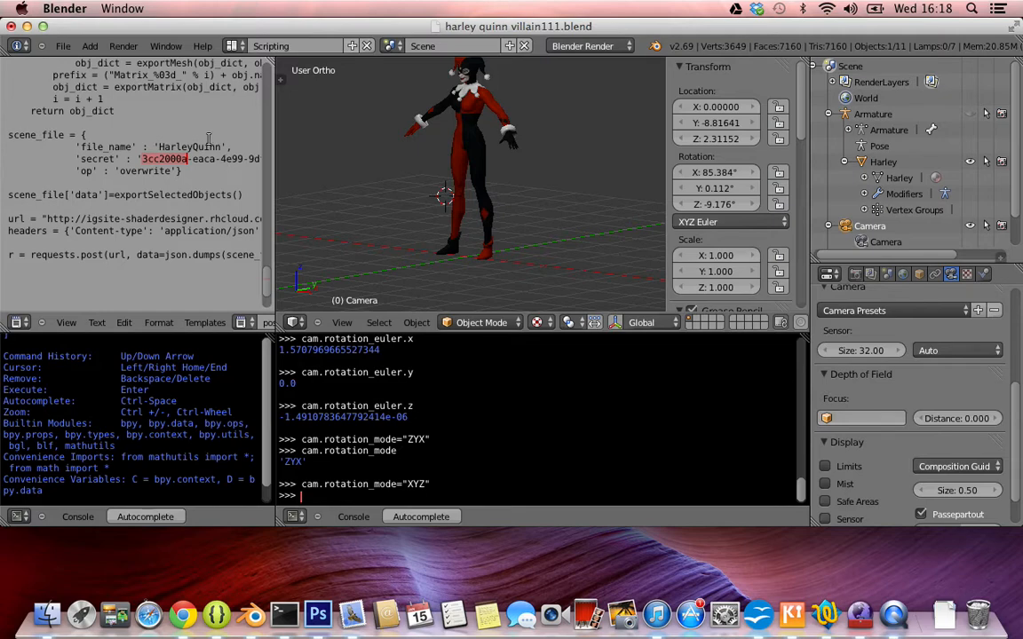
left_click(143, 172)
double_click(143, 171)
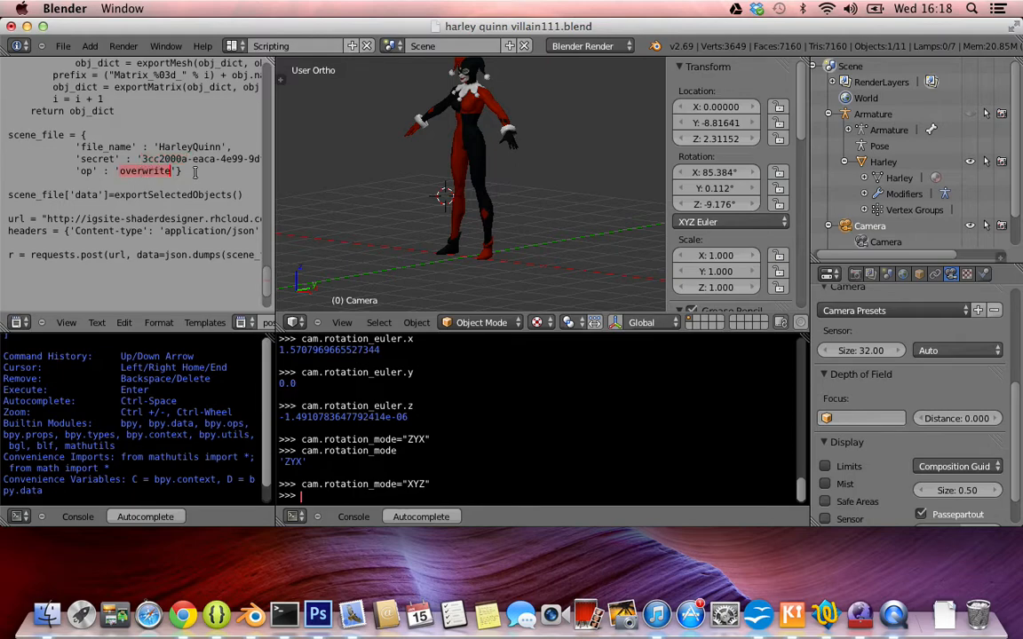
Examine the fragment and vertex shader code in post_json.py with the text editor temporarily widened.
scroll(200, 151, "up", 6)
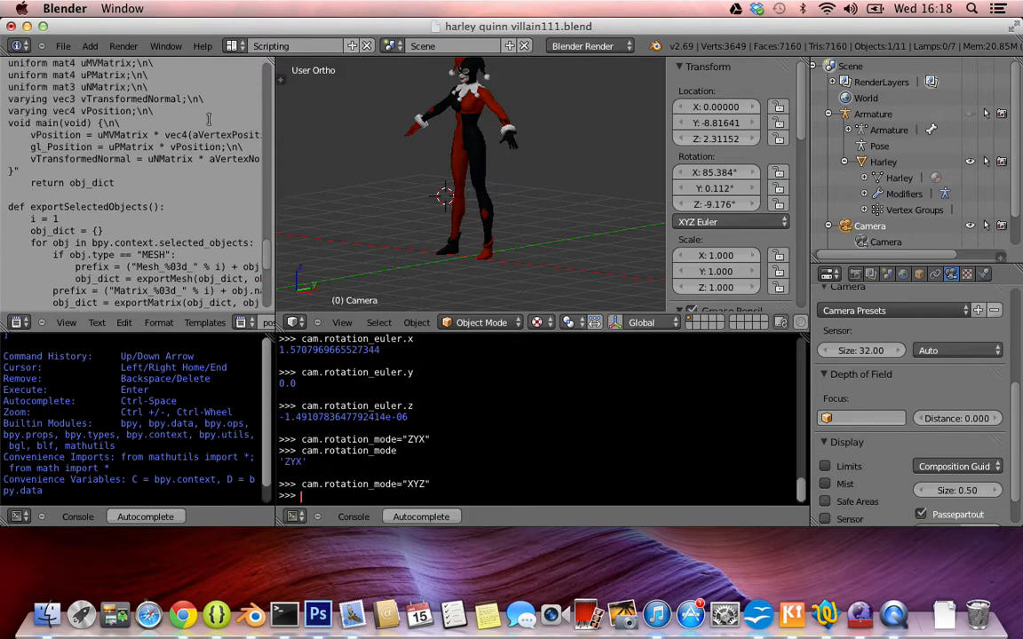
scroll(209, 118, "up", 5)
scroll(209, 118, "up", 3)
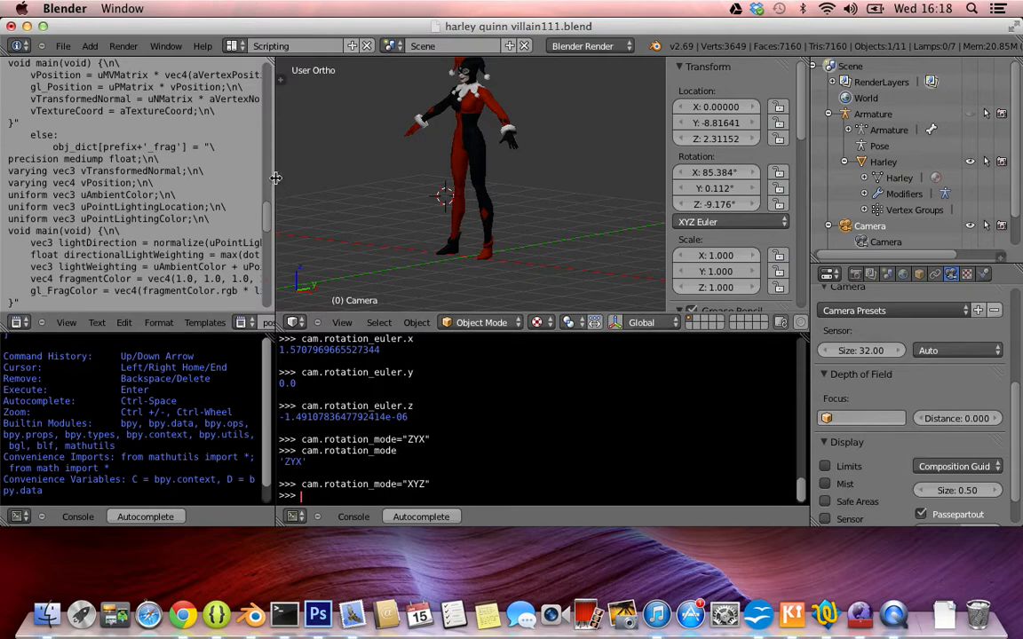
left_click_drag(269, 178, 443, 184)
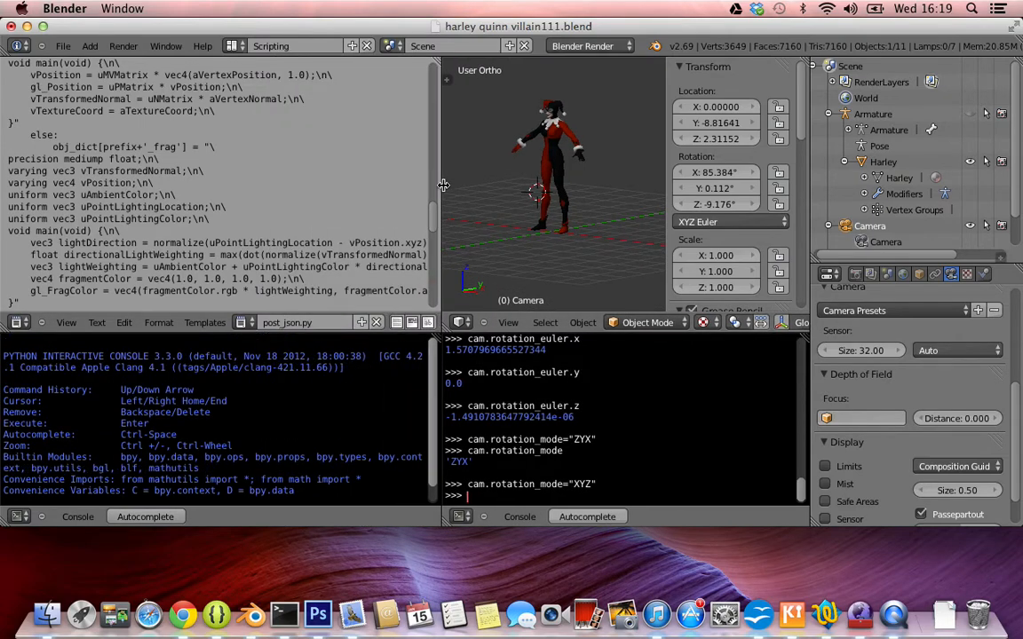
scroll(255, 229, "down", 3)
scroll(255, 229, "up", 1)
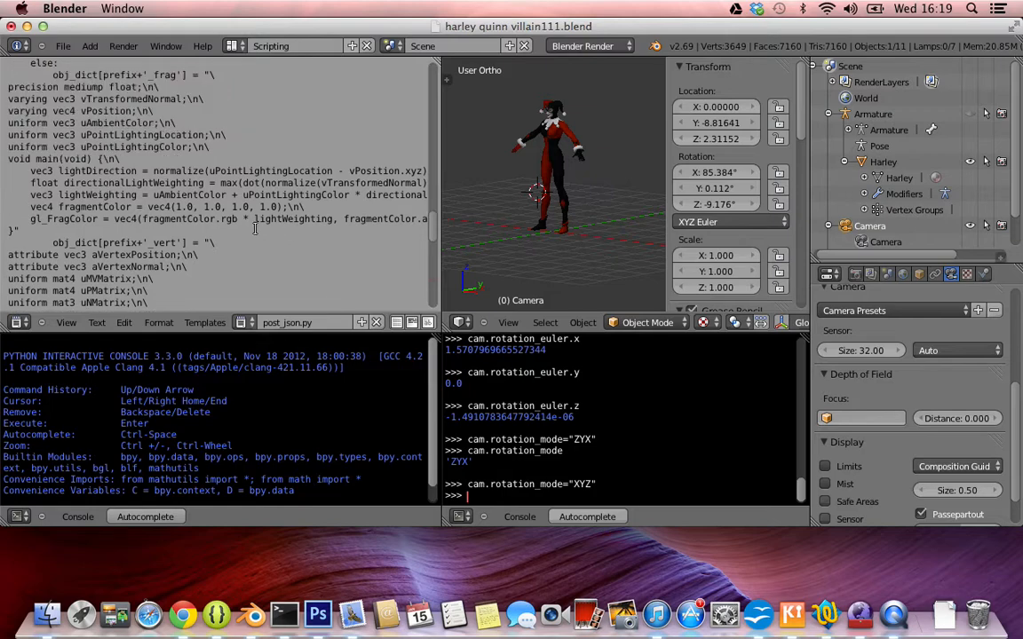
scroll(111, 80, "up", 1)
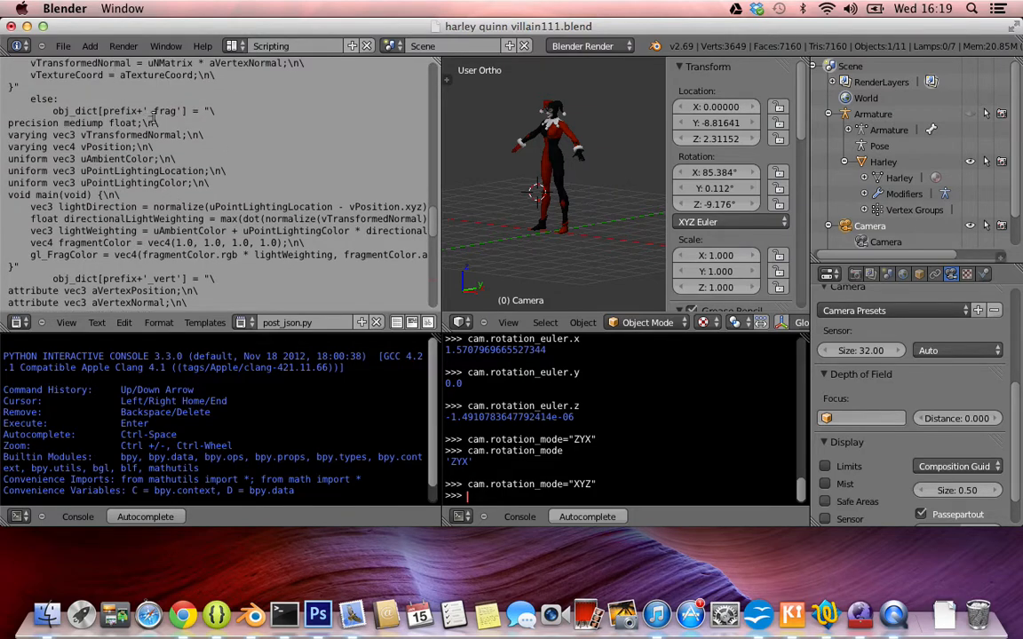
scroll(154, 116, "down", 10)
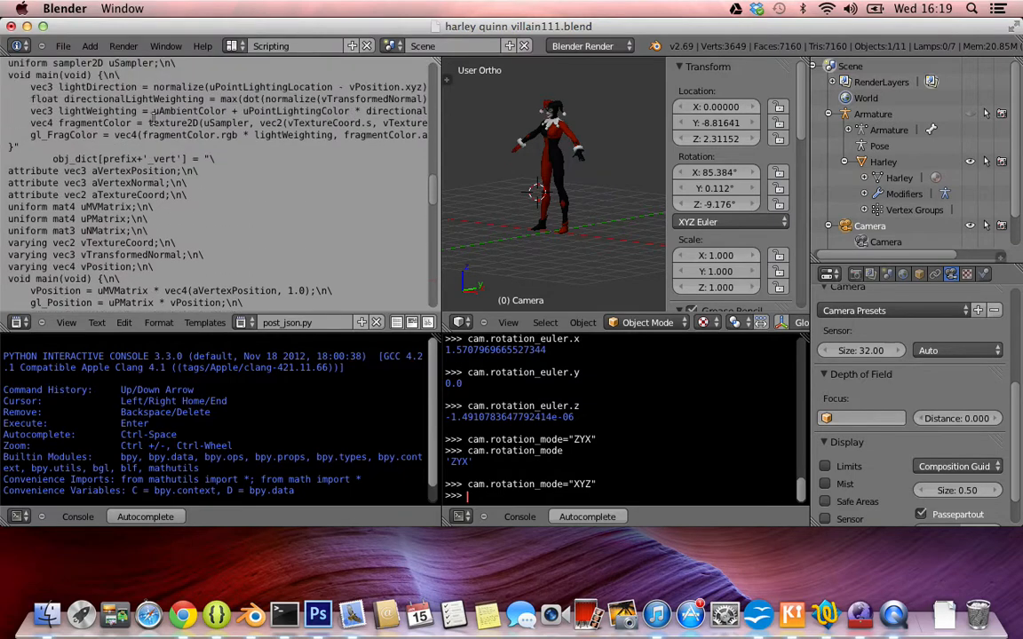
scroll(153, 117, "down", 1)
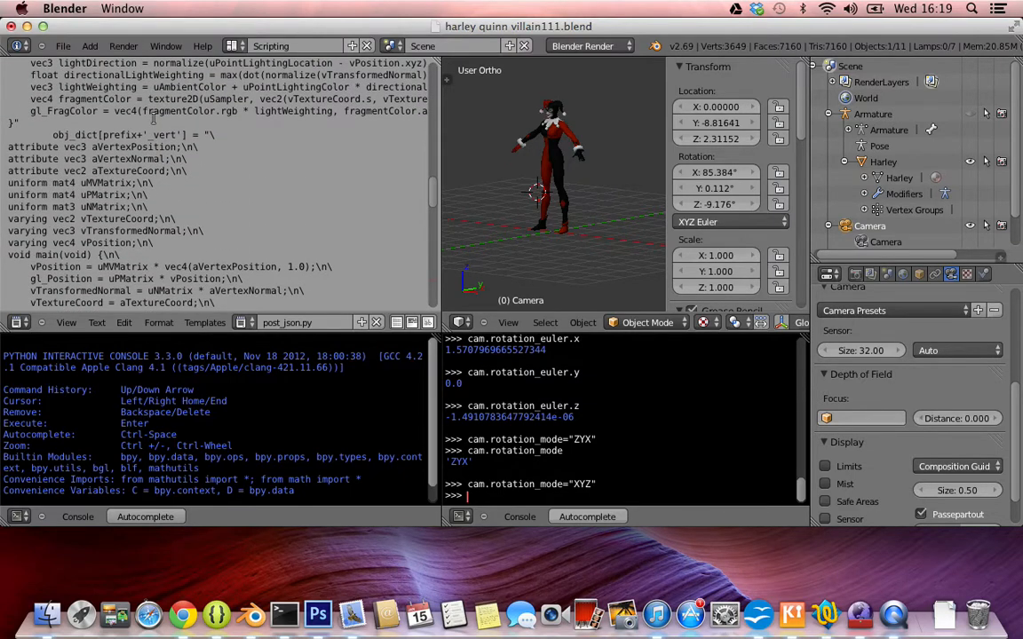
scroll(153, 116, "down", 12)
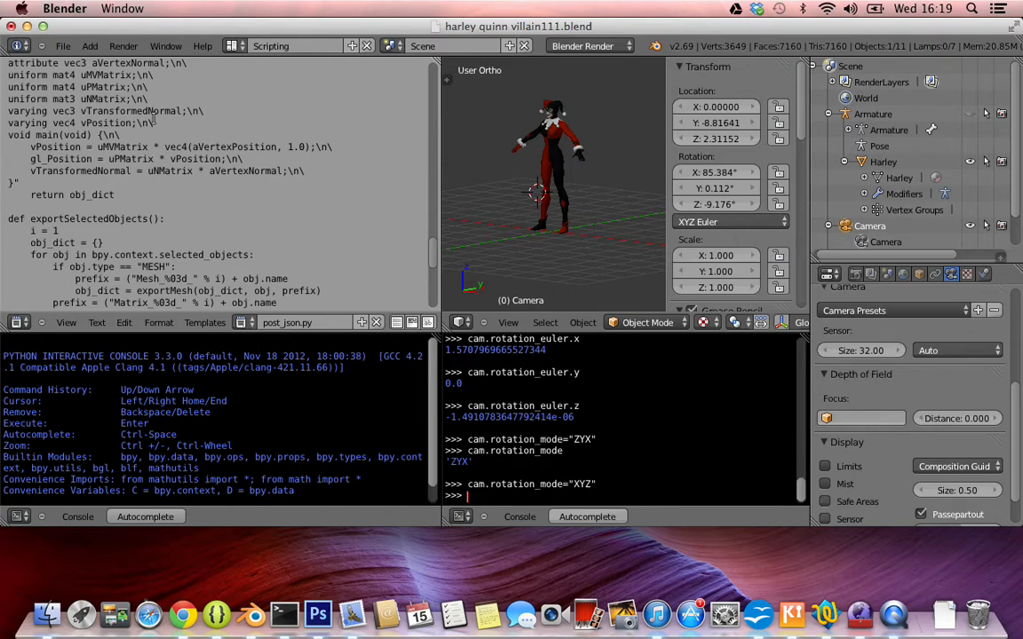
scroll(153, 116, "down", 1)
scroll(154, 116, "up", 4)
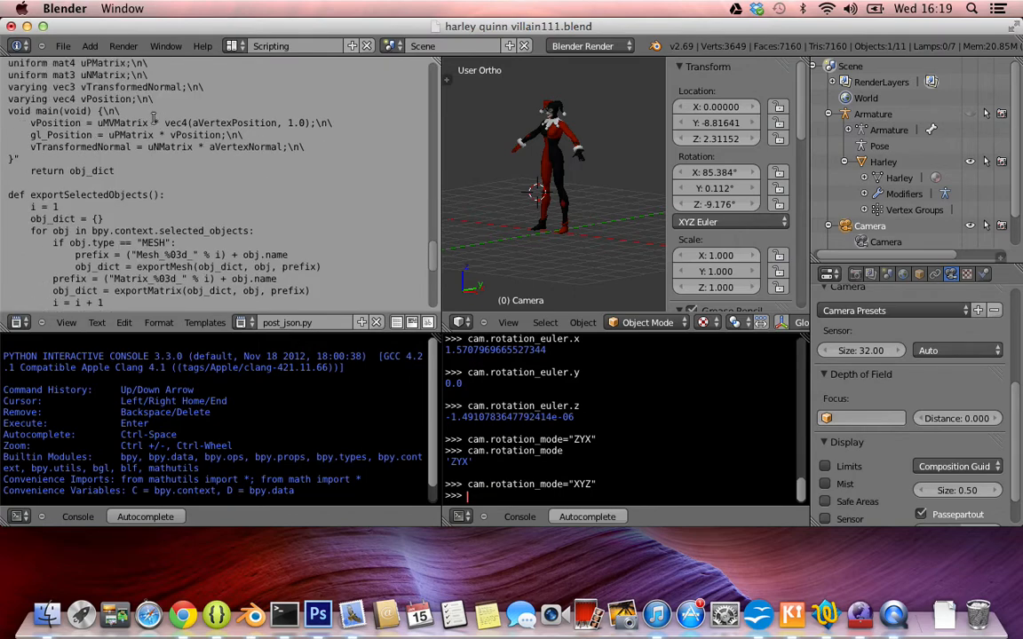
scroll(154, 116, "up", 4)
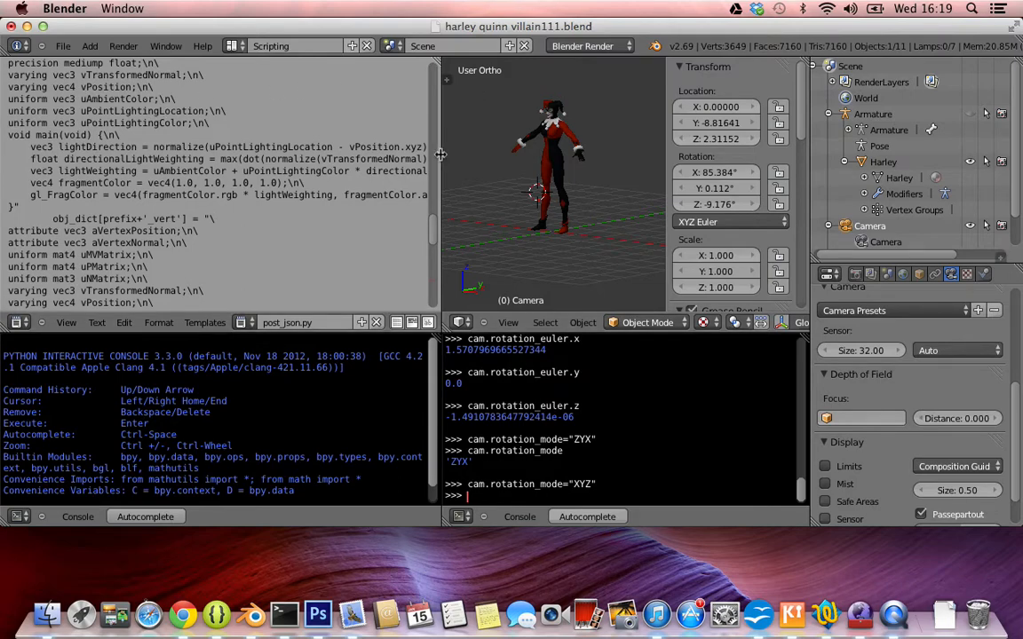
left_click_drag(439, 155, 286, 158)
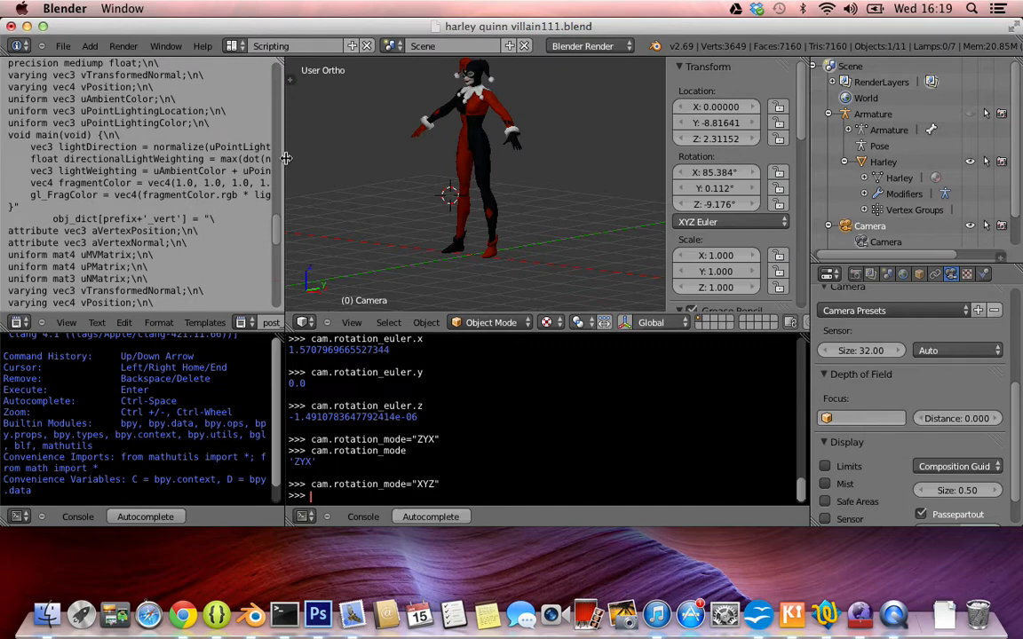
View the Harley Quinn model from the side, the back and a raised front angle.
middle_click_drag(430, 138, 479, 147)
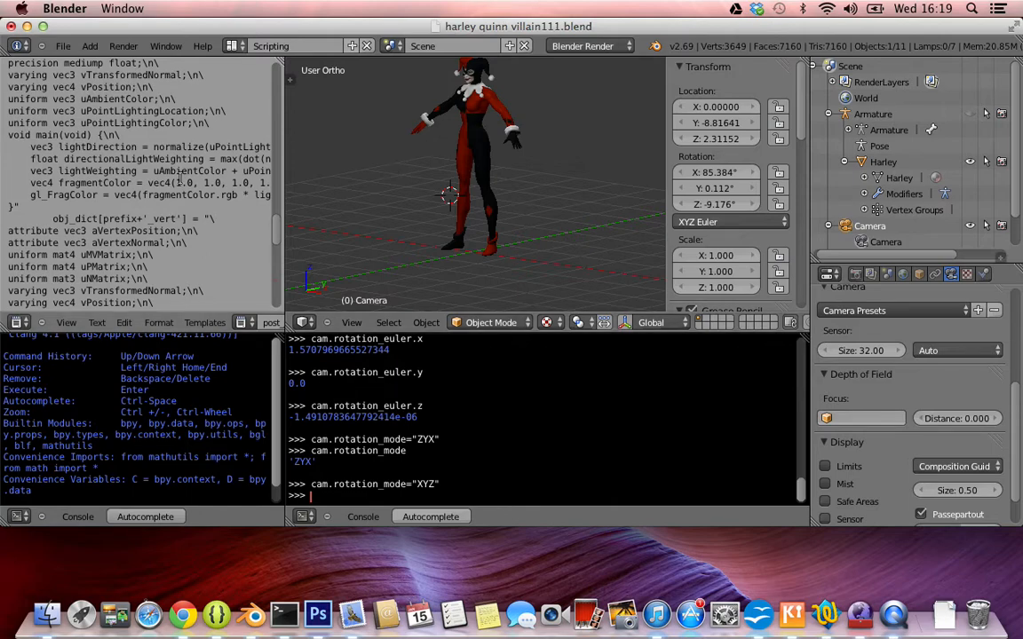
scroll(511, 147, "right", 10)
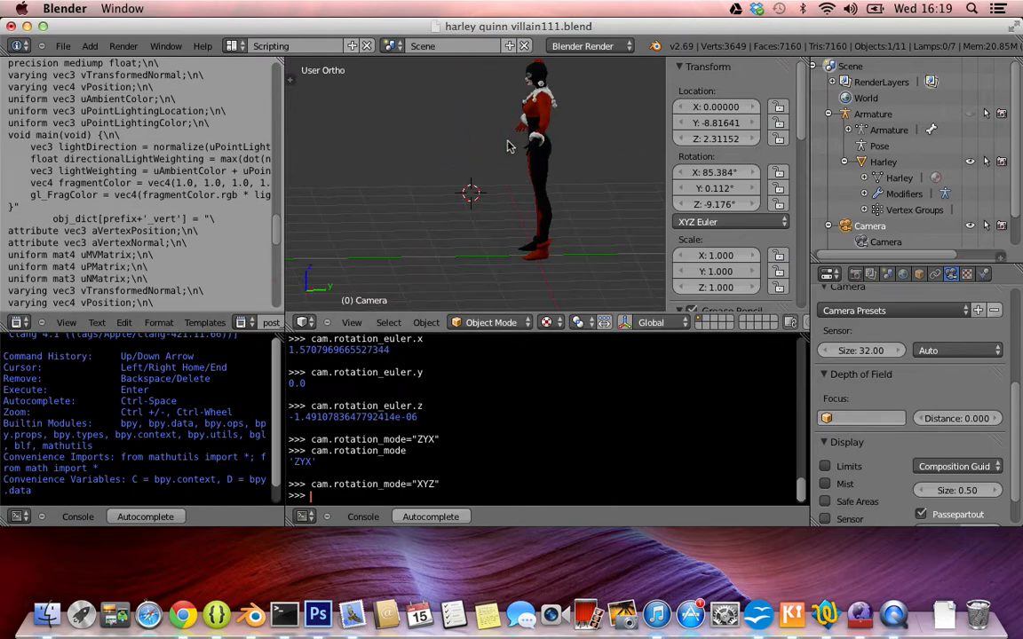
scroll(511, 146, "right", 10)
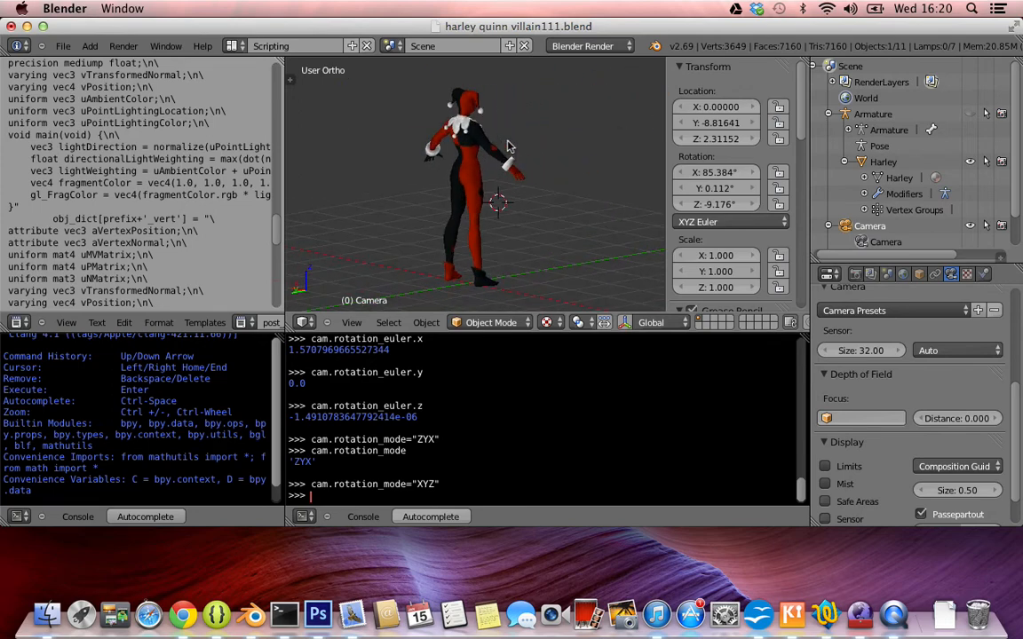
scroll(506, 147, "right", 10)
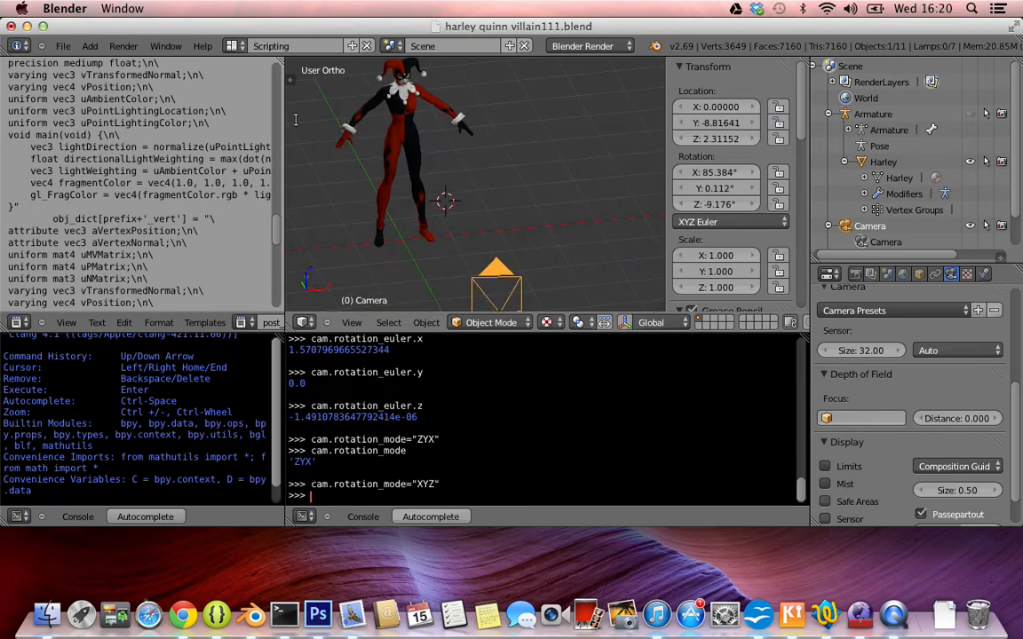
Review the export script again, from the shader strings back up to the vertex and normal lists in exportMesh.
scroll(160, 182, "down", 5)
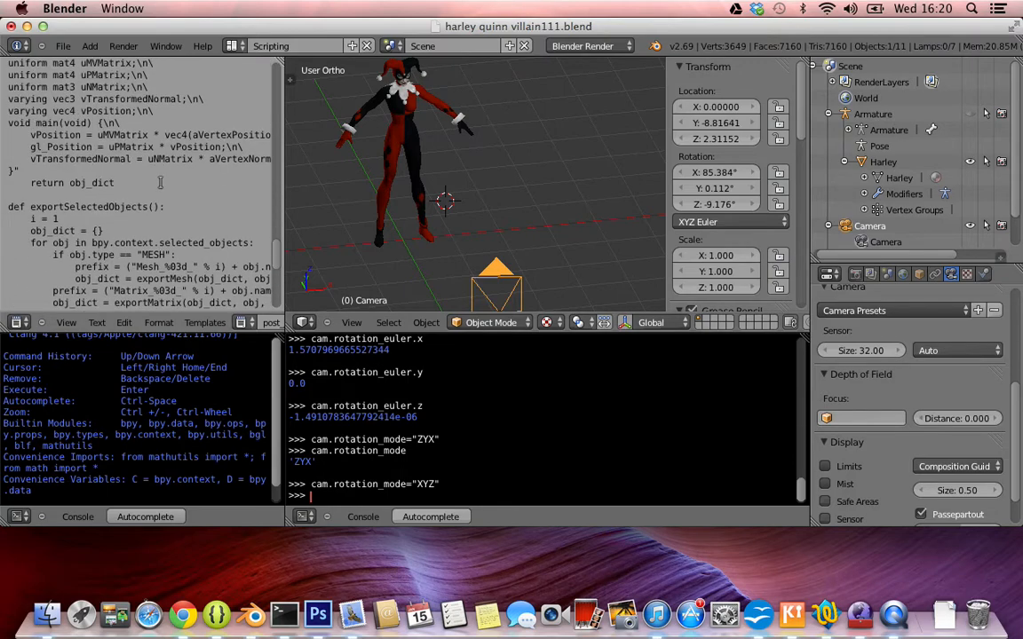
scroll(160, 182, "up", 5)
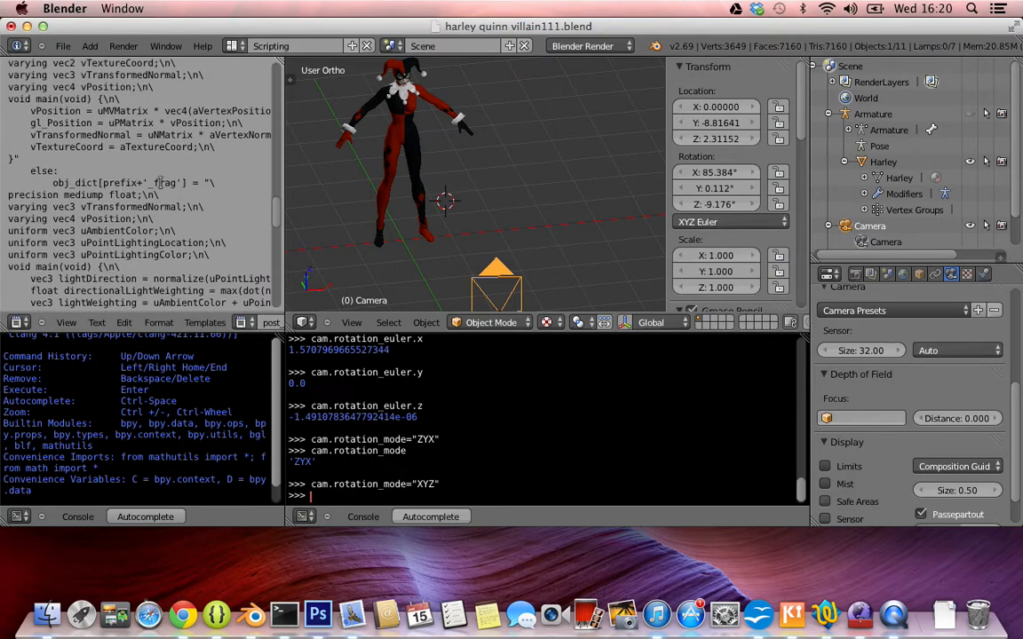
scroll(160, 182, "down", 15)
scroll(160, 182, "up", 20)
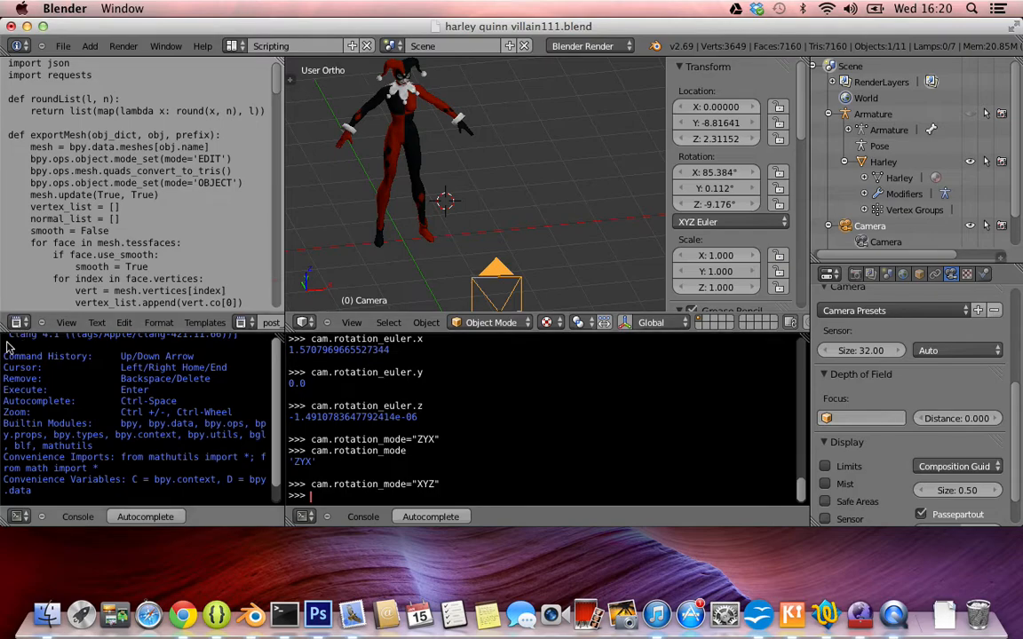
scroll(111, 232, "down", 15)
scroll(116, 243, "up", 15)
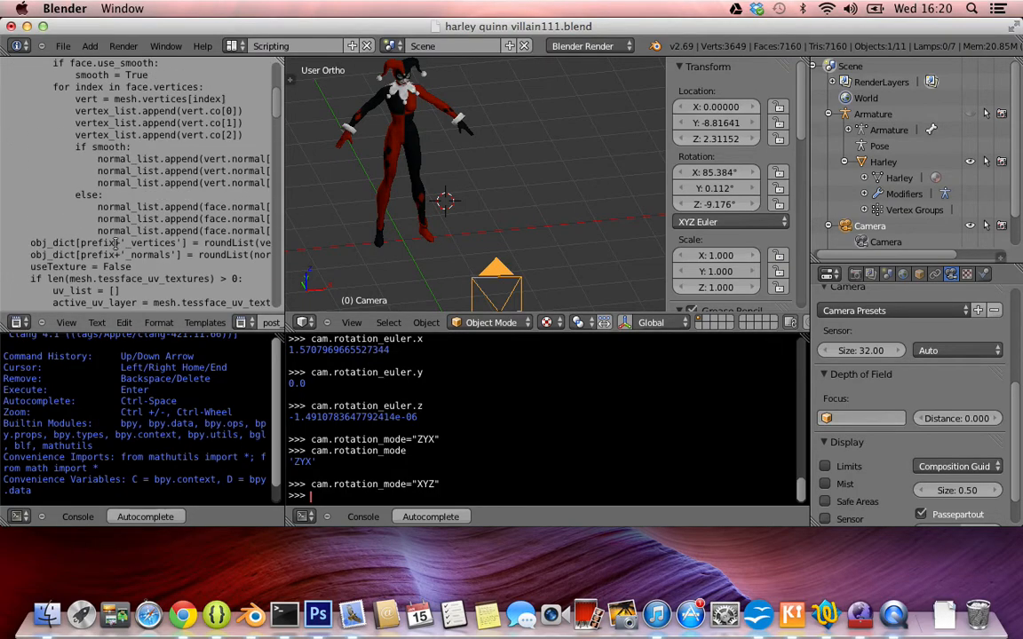
Switch to the Shader Designer page for the HarleyQuinn file in Chrome.
key("ctrl+Left")
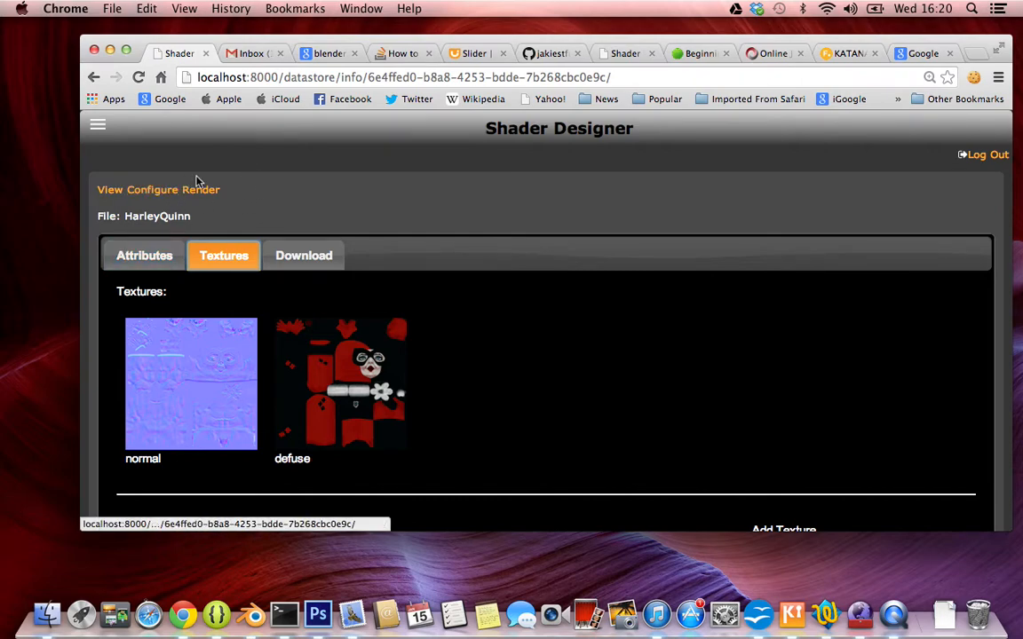
View the mission statement on the home page and open the account details of the listed user.
left_click(98, 125)
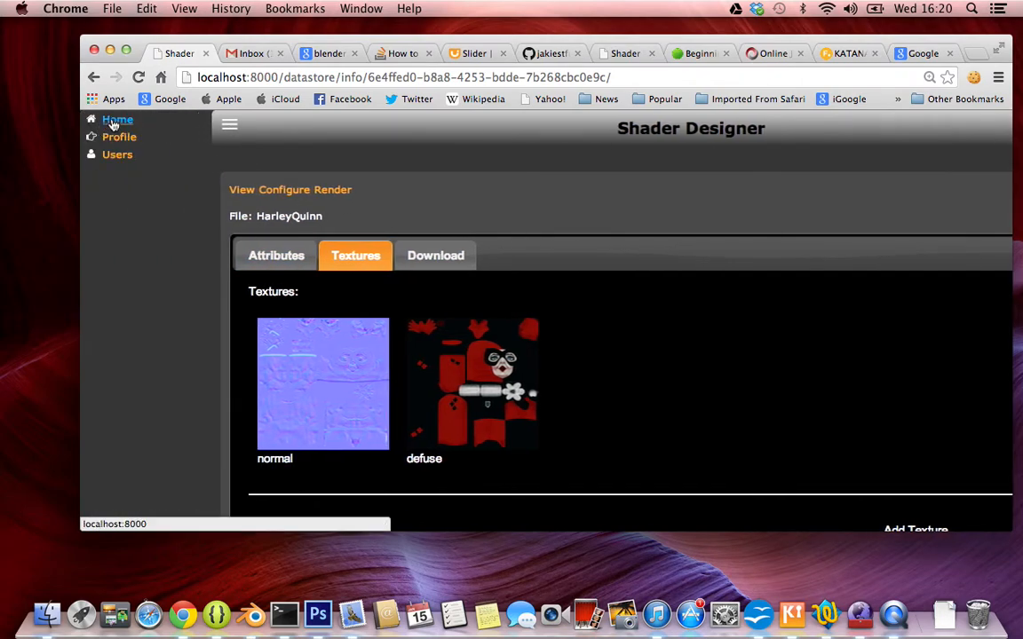
left_click(113, 122)
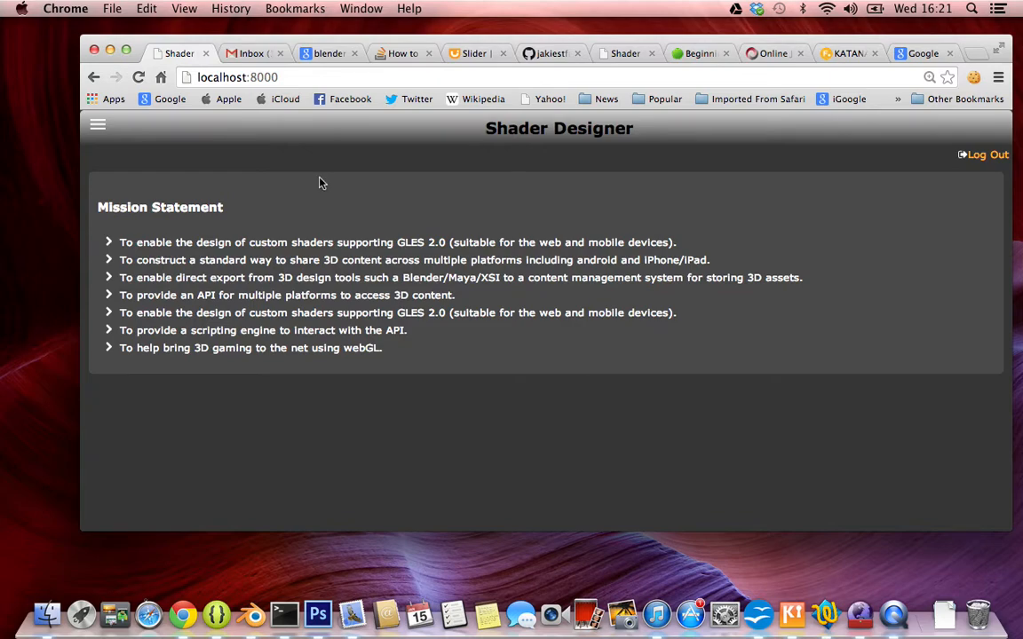
left_click(99, 131)
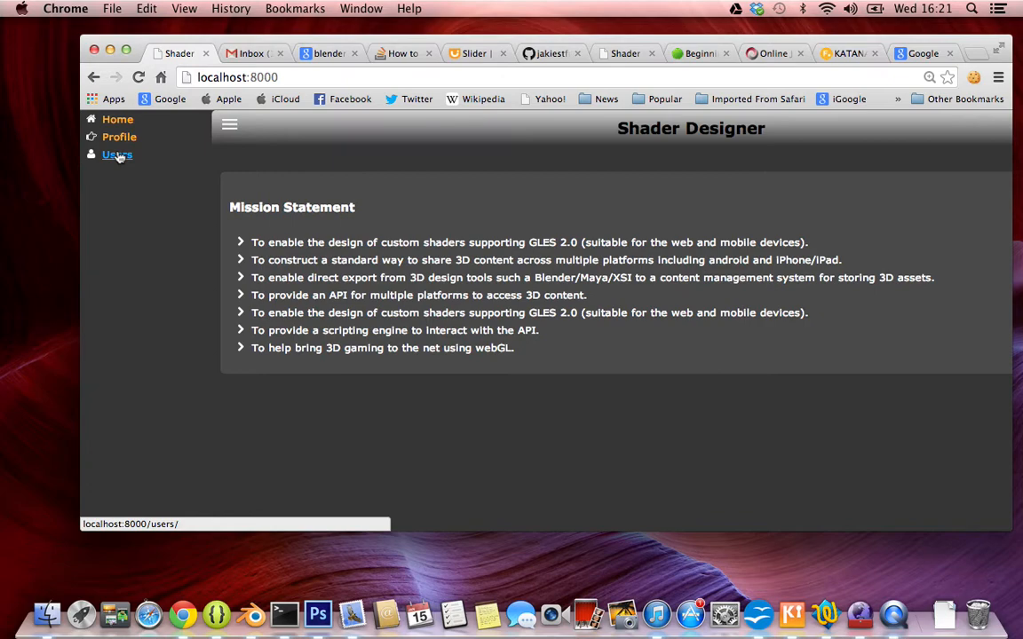
left_click(118, 156)
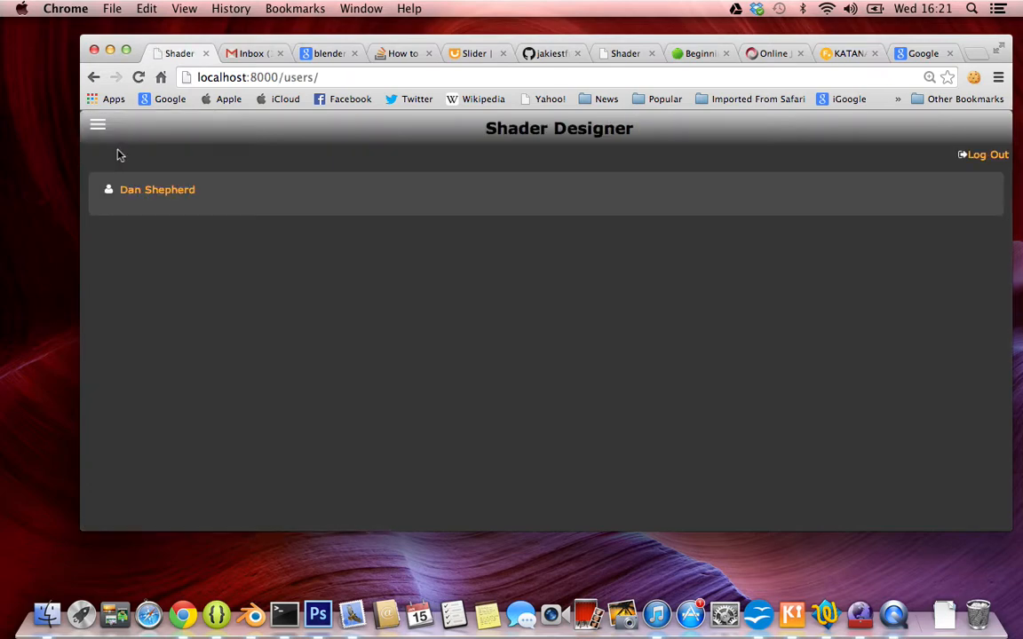
left_click(163, 190)
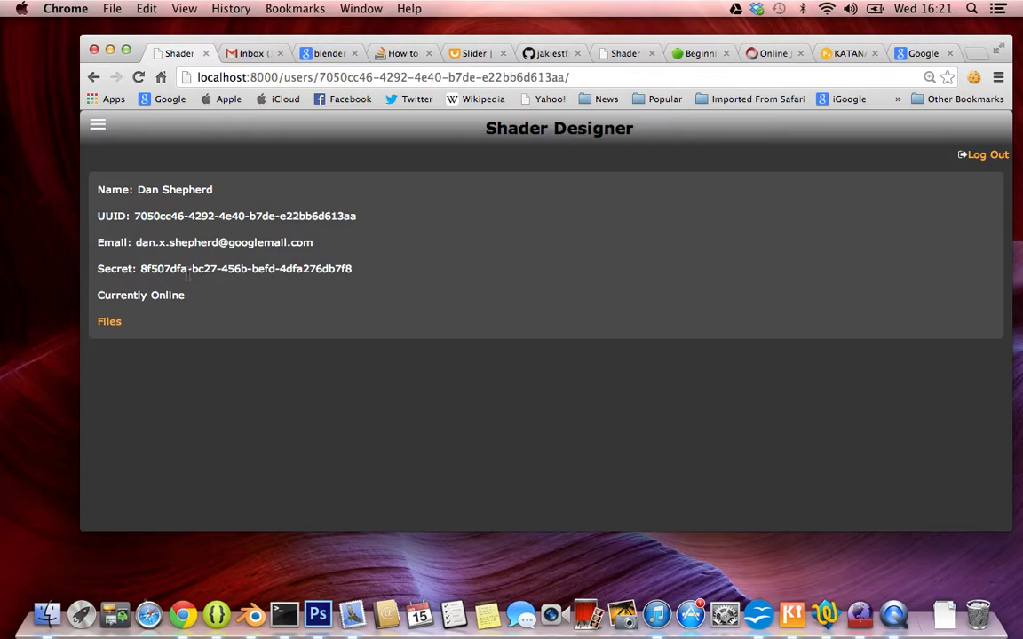
Point out the account's secret and UUID values by highlighting them on the user details page.
mouse_move(143, 269)
left_mouse_down()
mouse_move(301, 269)
mouse_move(149, 269)
left_mouse_up()
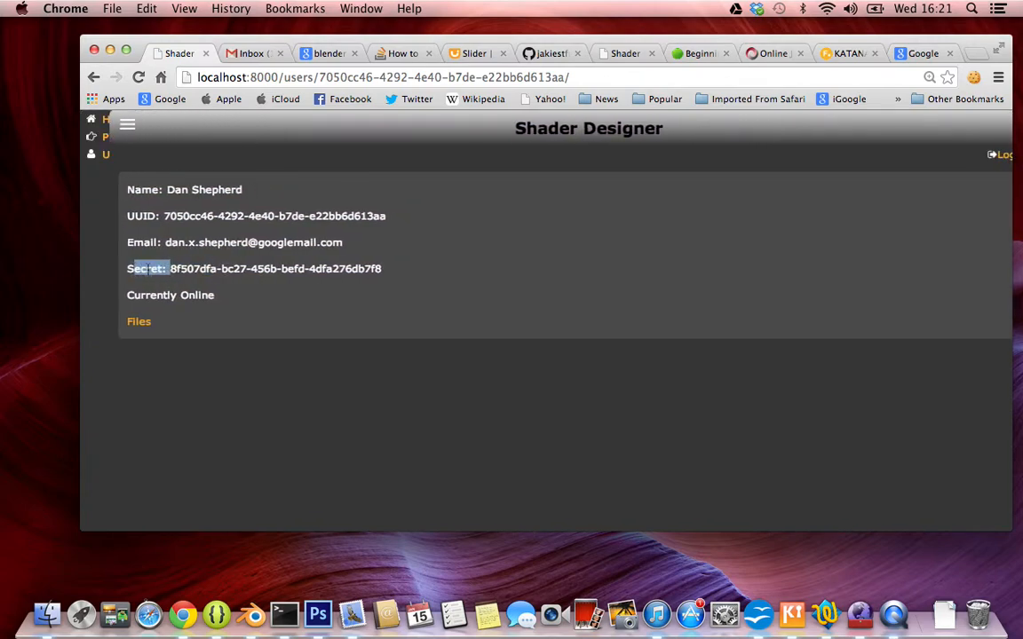
left_click(246, 296)
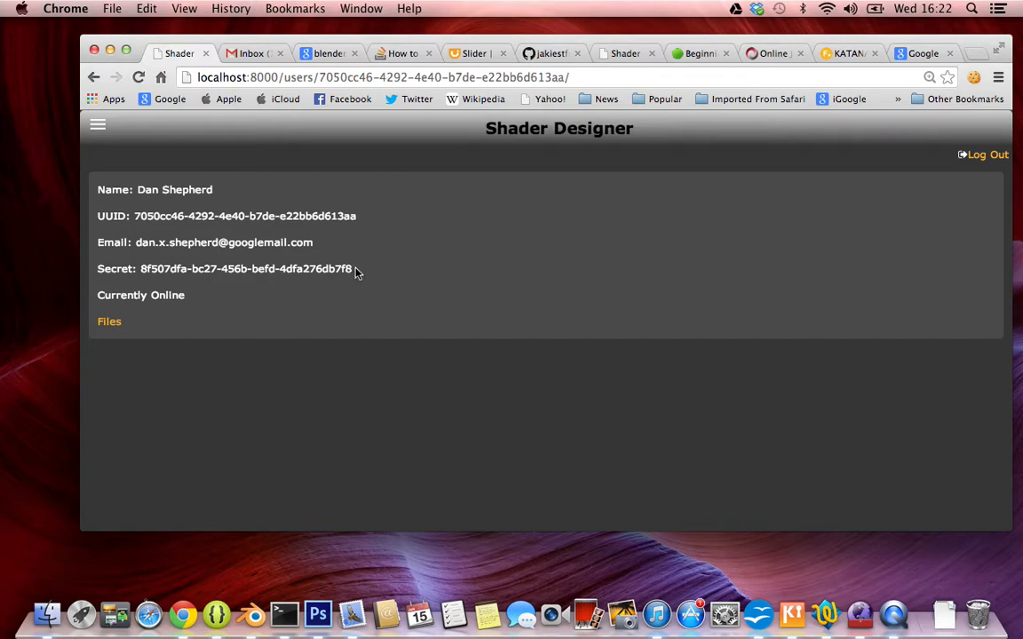
left_click_drag(353, 270, 316, 269)
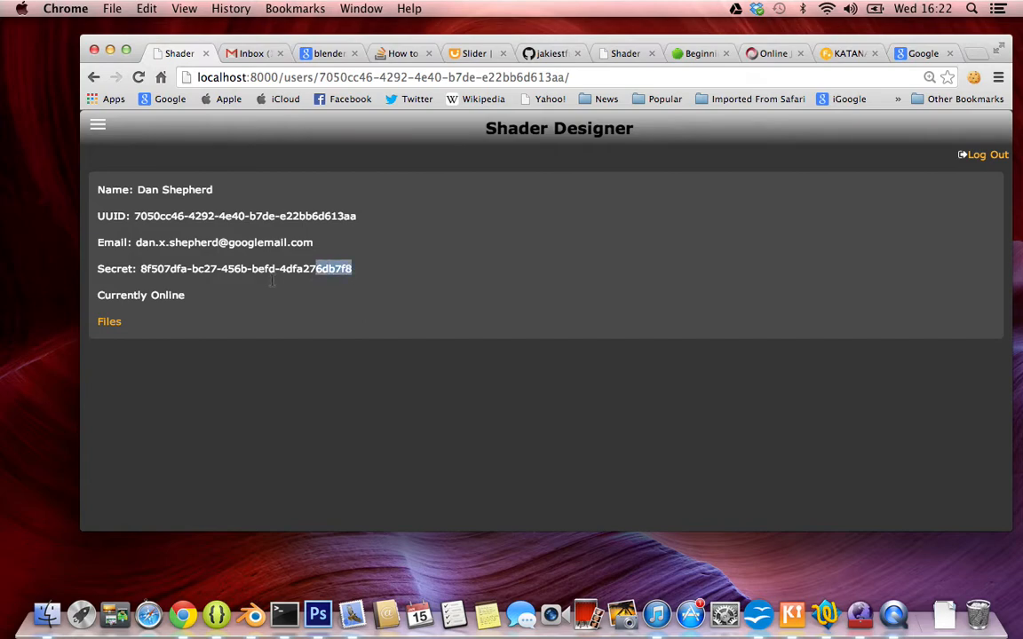
double_click(144, 269)
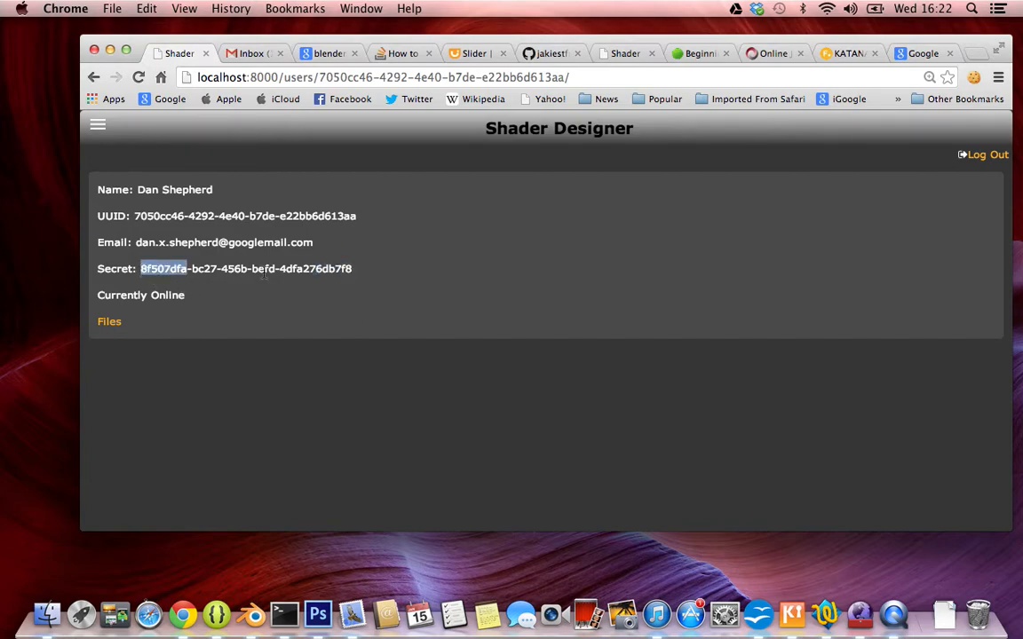
left_click_drag(354, 269, 309, 269)
double_click(164, 269)
double_click(311, 270)
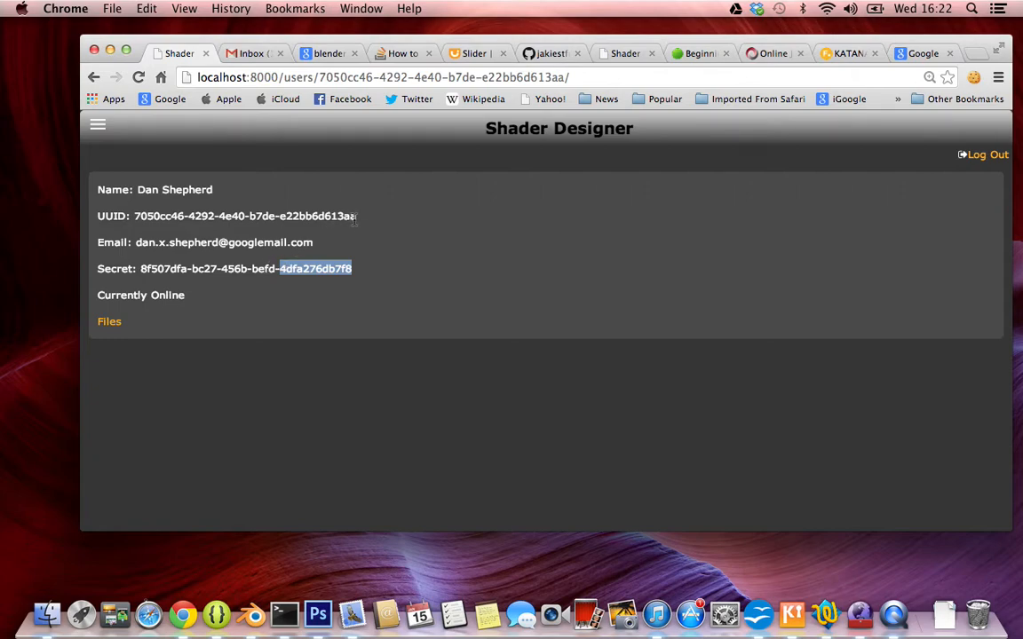
left_click_drag(358, 218, 311, 217)
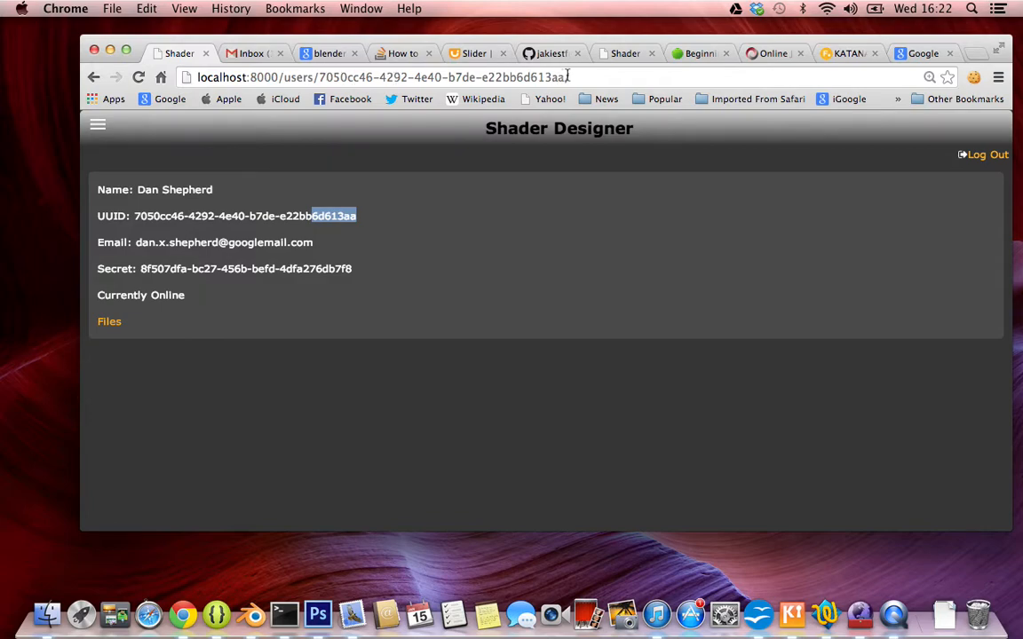
left_click(372, 245)
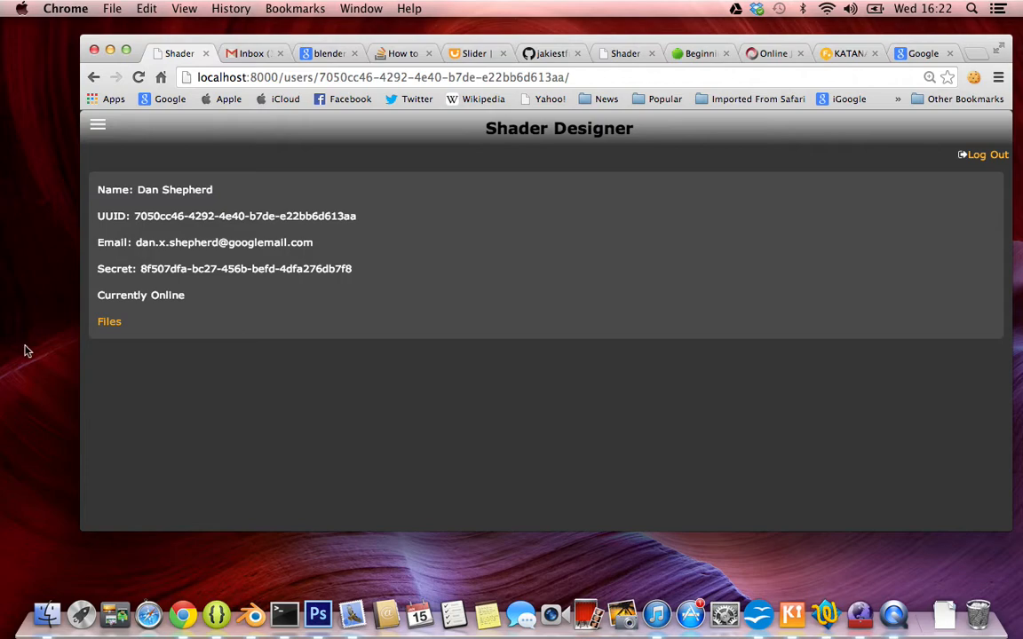
Open the HarleyQuinn file from the user's files and display its configured render.
left_click(108, 322)
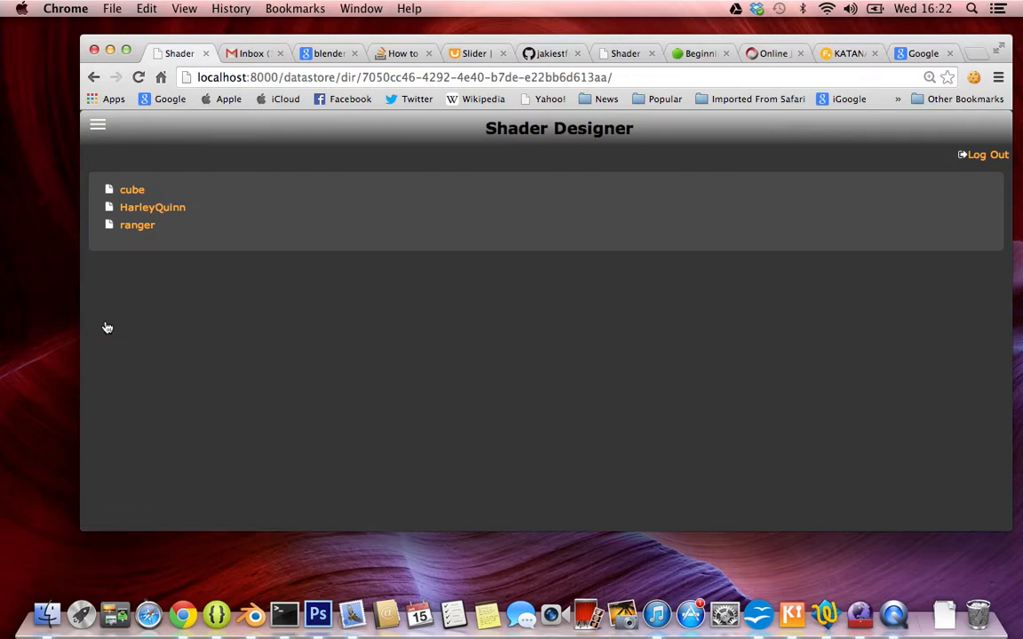
left_click(160, 209)
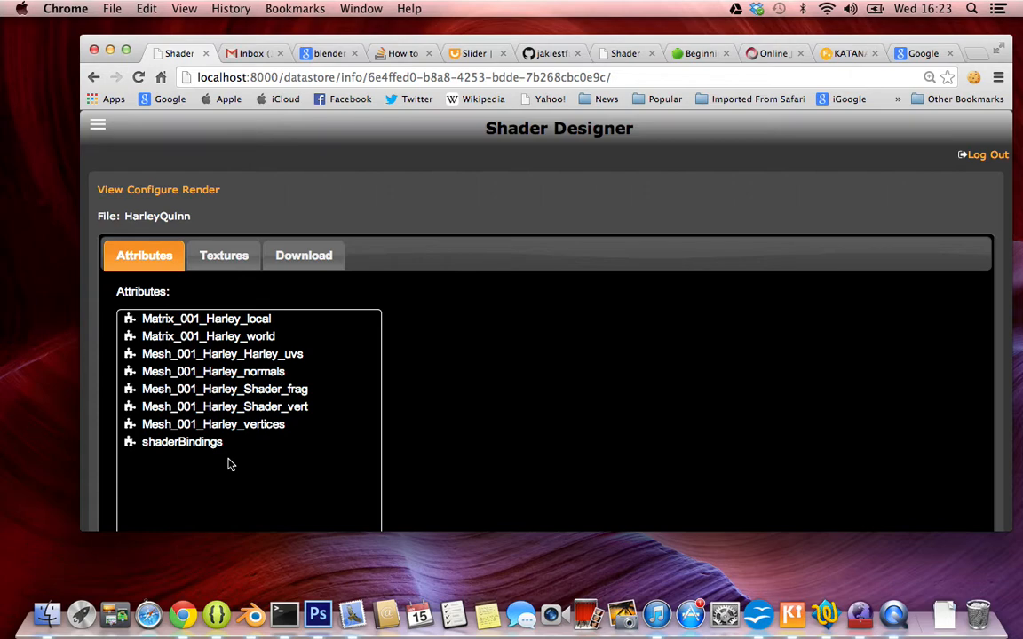
left_click(201, 192)
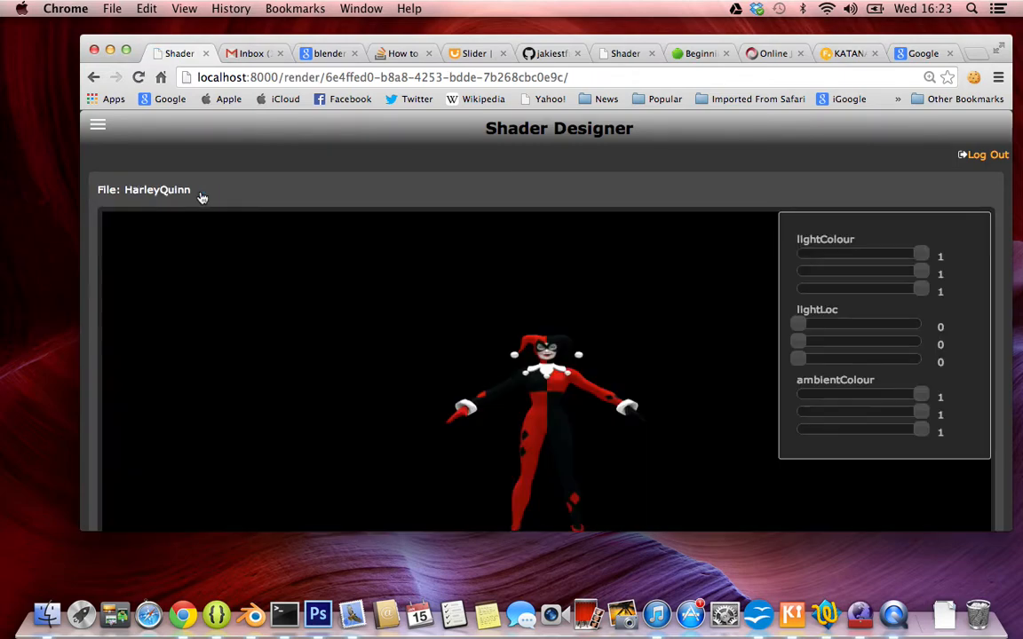
scroll(411, 363, "down", 3)
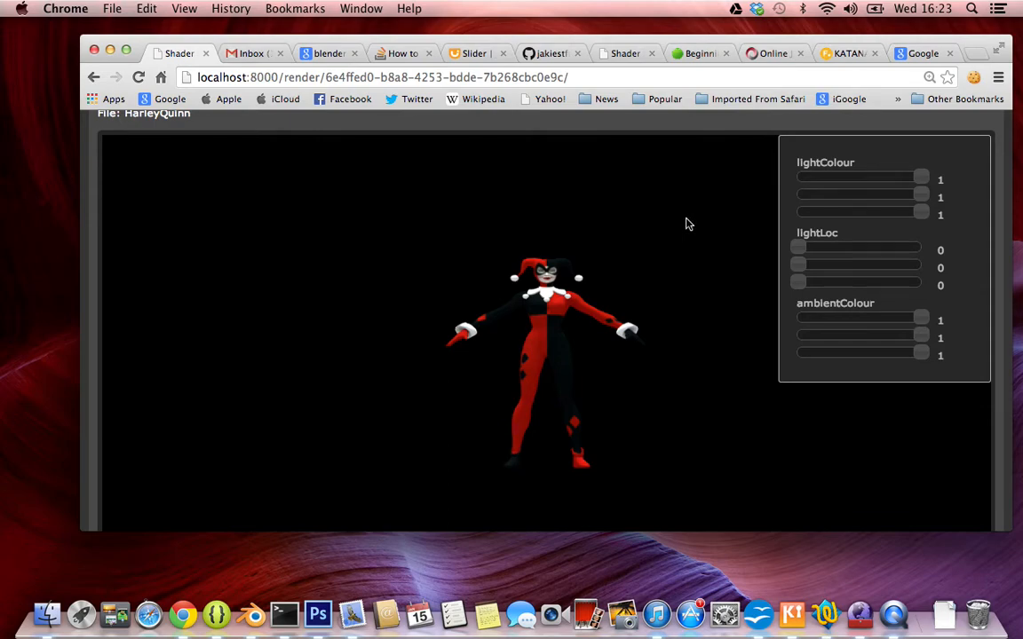
Try out the lightColour and lightLoc values on the Harley Quinn render, returning them to 1 and 0.
mouse_move(922, 178)
left_mouse_down()
mouse_move(845, 178)
mouse_move(932, 173)
mouse_move(799, 176)
mouse_move(922, 175)
mouse_move(922, 195)
mouse_move(811, 196)
mouse_move(921, 193)
left_mouse_up()
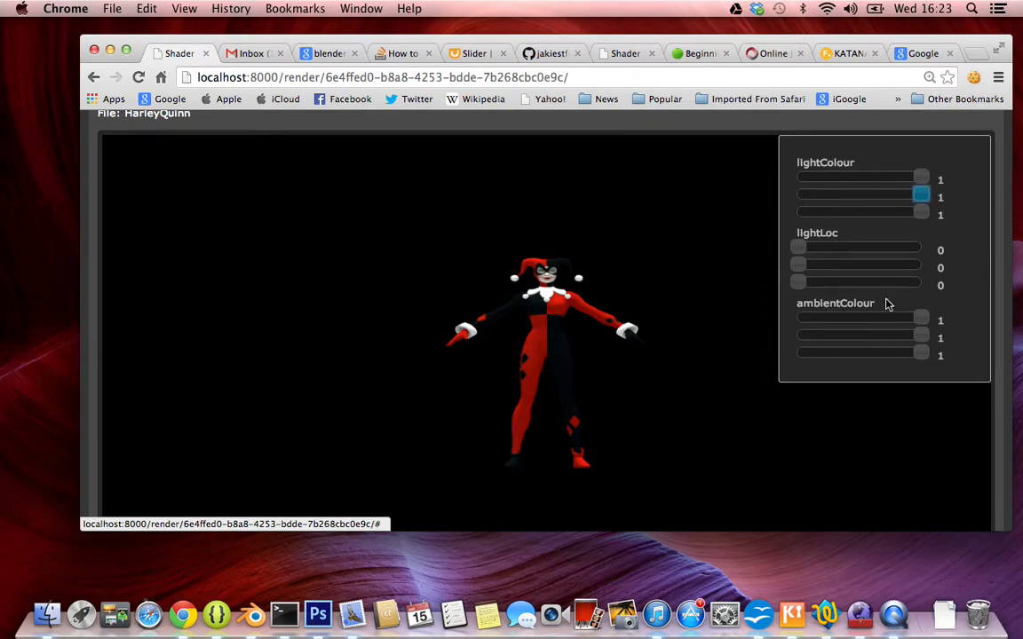
left_click_drag(799, 249, 904, 258)
left_click_drag(817, 258, 793, 257)
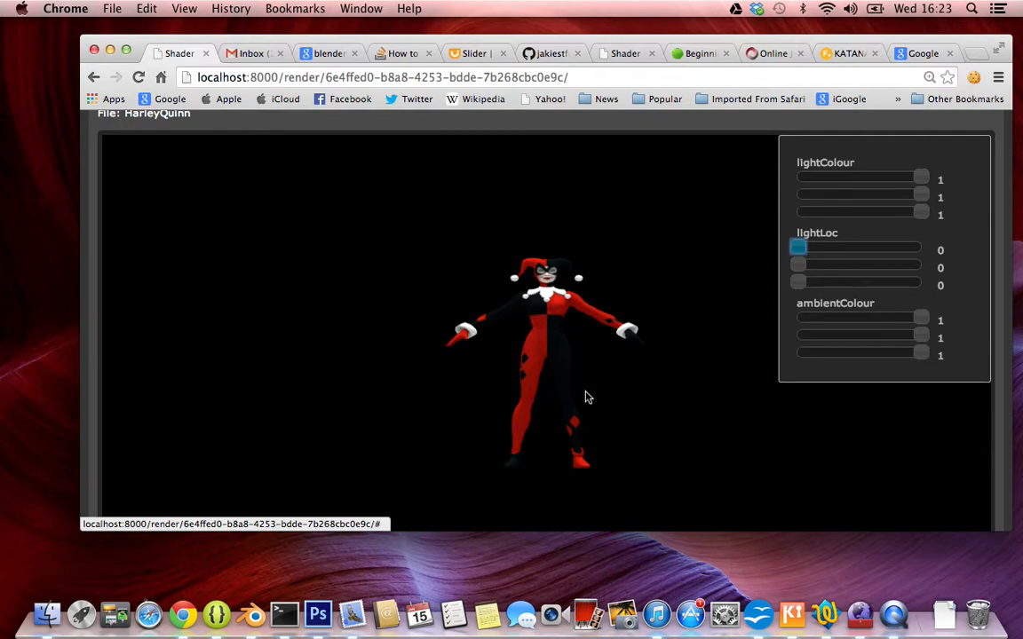
scroll(585, 397, "down", 2)
scroll(595, 390, "up", 3)
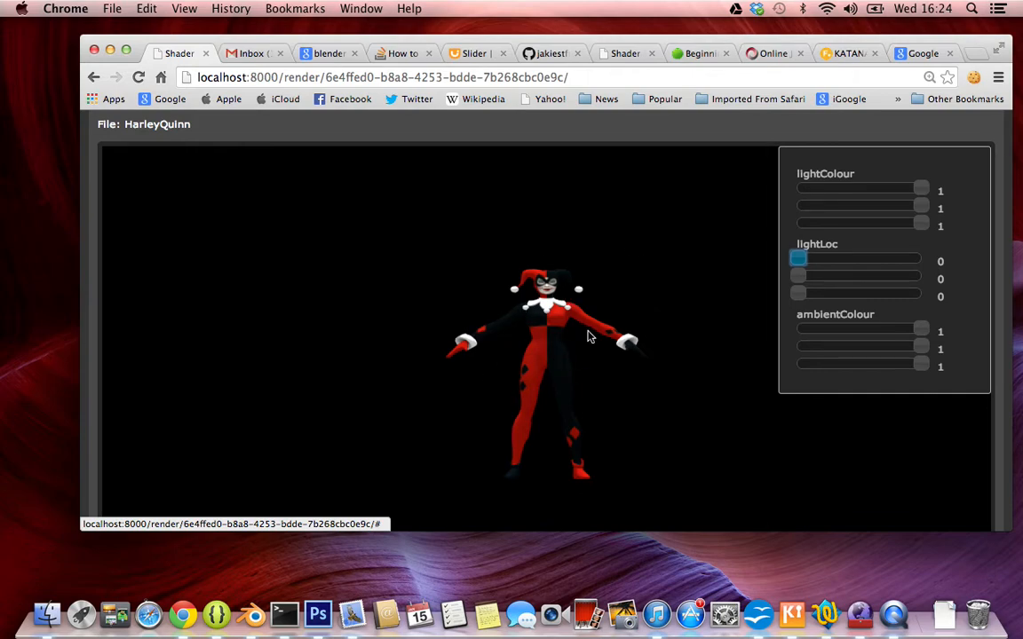
mouse_move(799, 259)
left_mouse_down()
mouse_move(877, 260)
mouse_move(795, 259)
left_mouse_up()
Examine the rendered Harley Quinn model from head to feet together with its lighting and ambient colour settings.
scroll(582, 288, "up", 2)
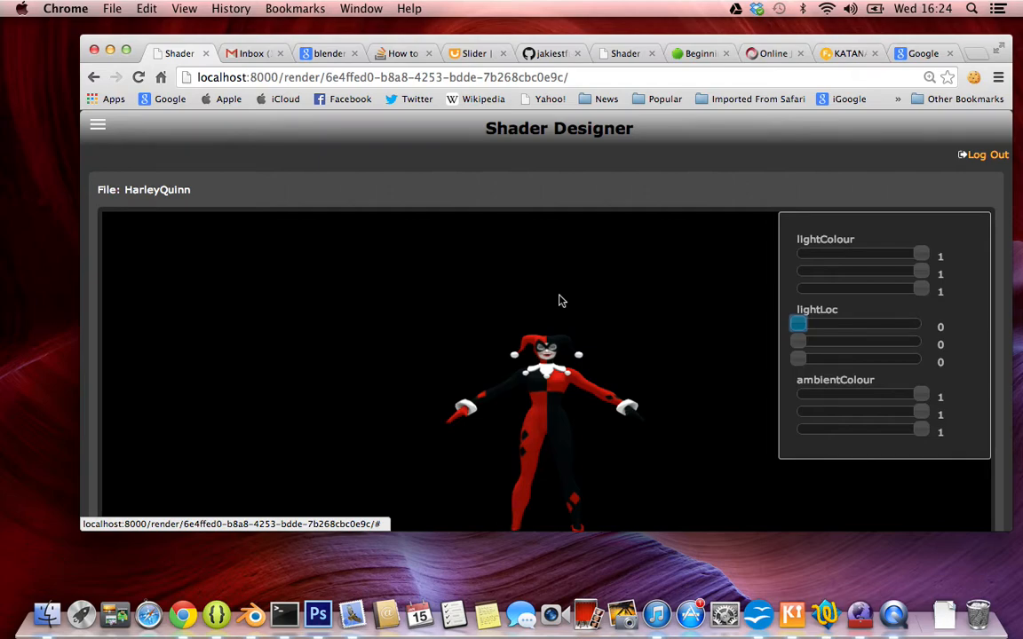
scroll(559, 301, "down", 4)
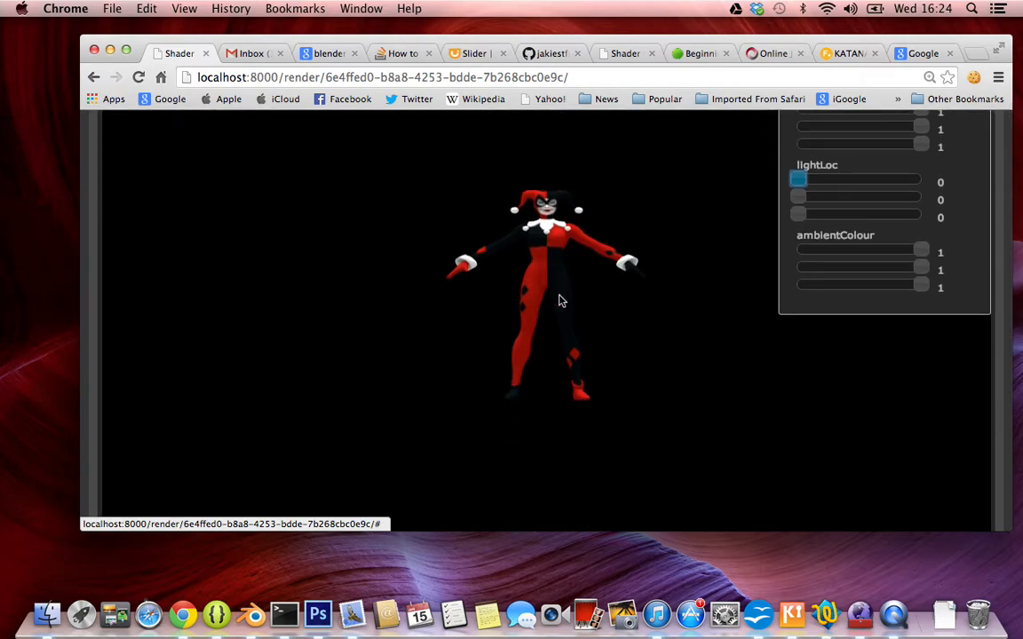
scroll(559, 301, "up", 4)
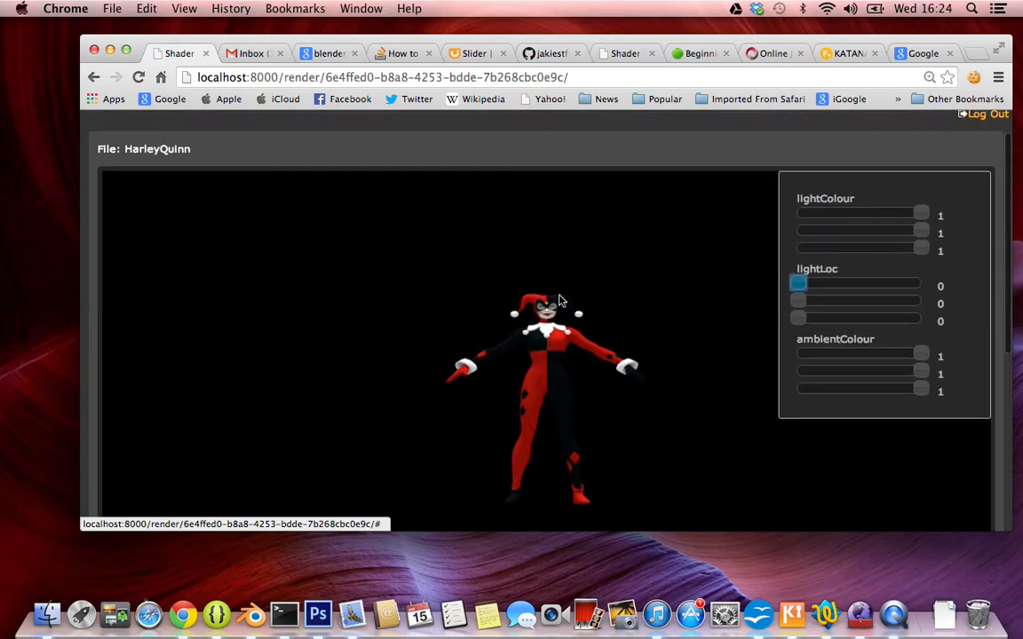
scroll(559, 301, "down", 1)
scroll(559, 301, "down", 4)
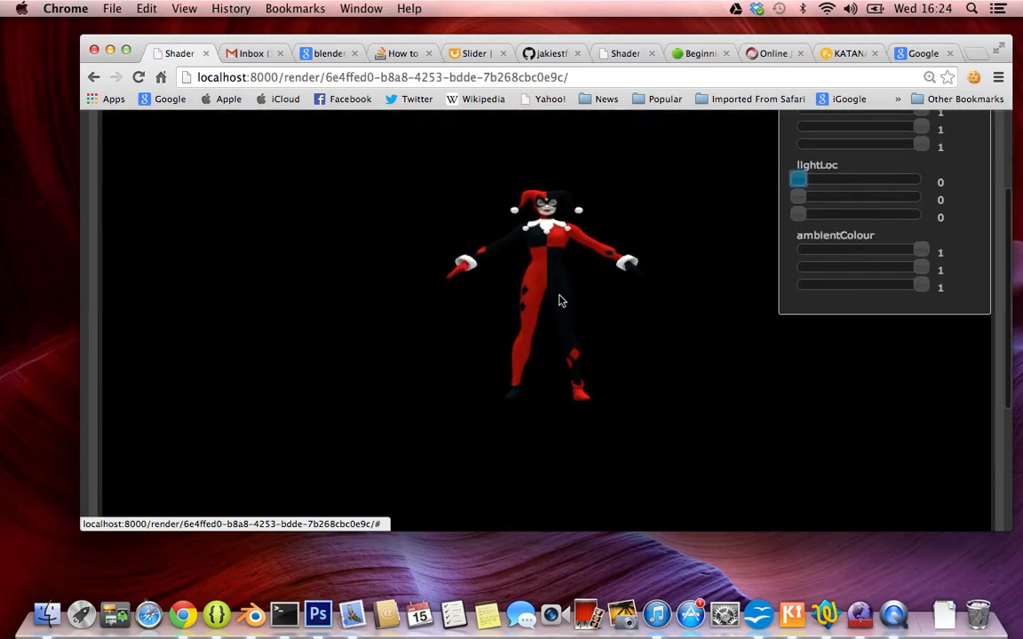
scroll(560, 302, "up", 4)
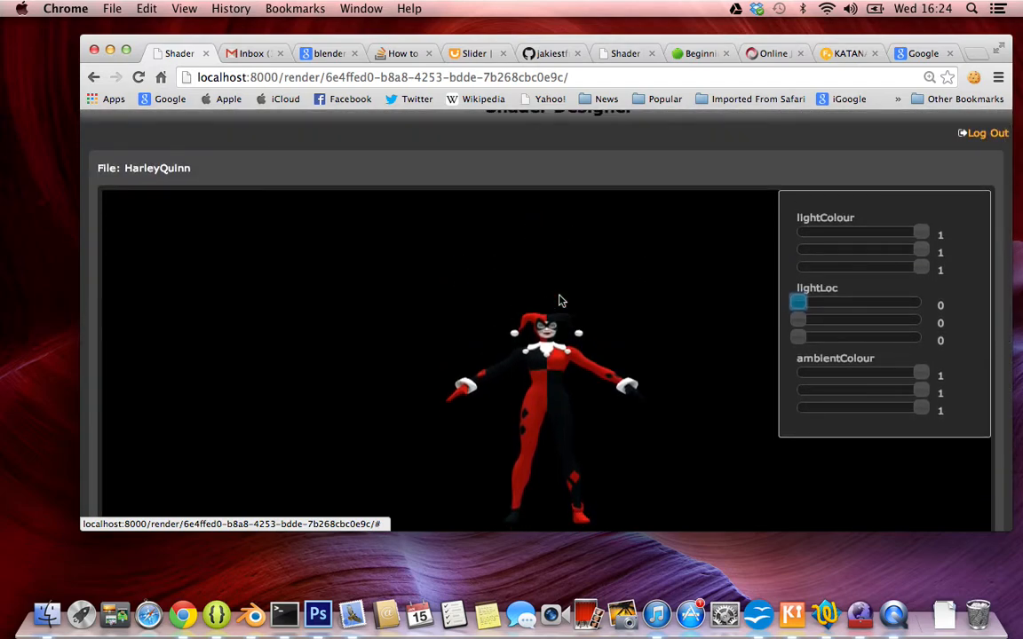
scroll(560, 301, "down", 3)
scroll(559, 301, "up", 4)
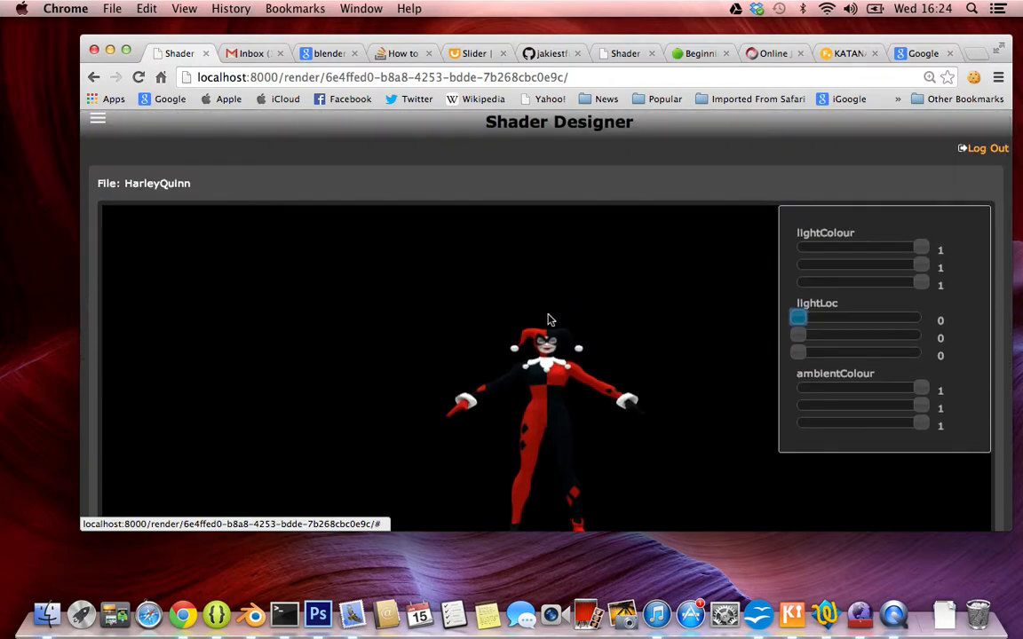
scroll(540, 364, "down", 4)
scroll(540, 363, "up", 3)
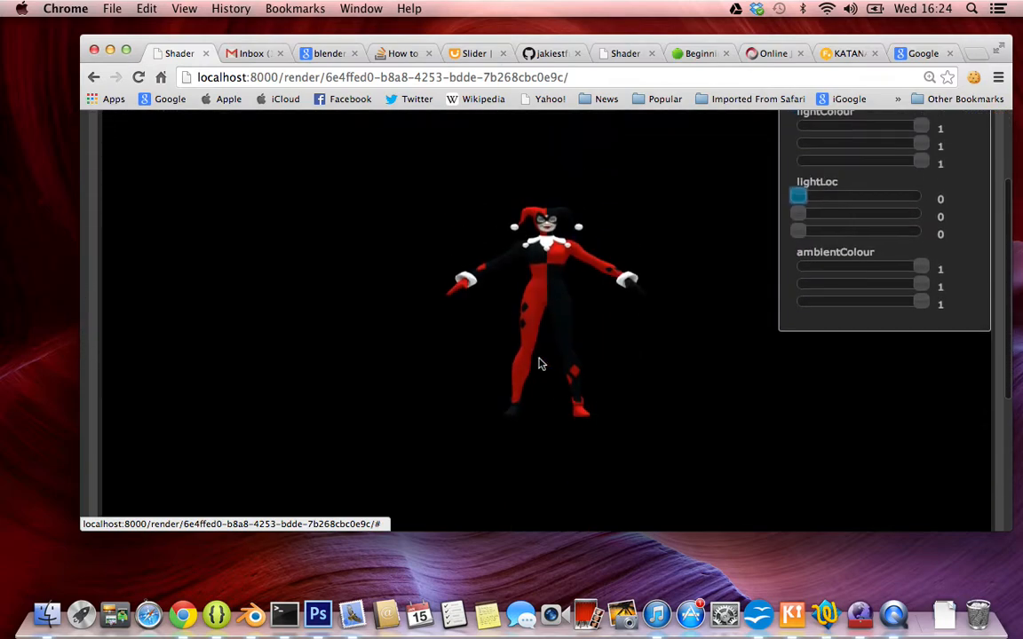
scroll(539, 364, "up", 2)
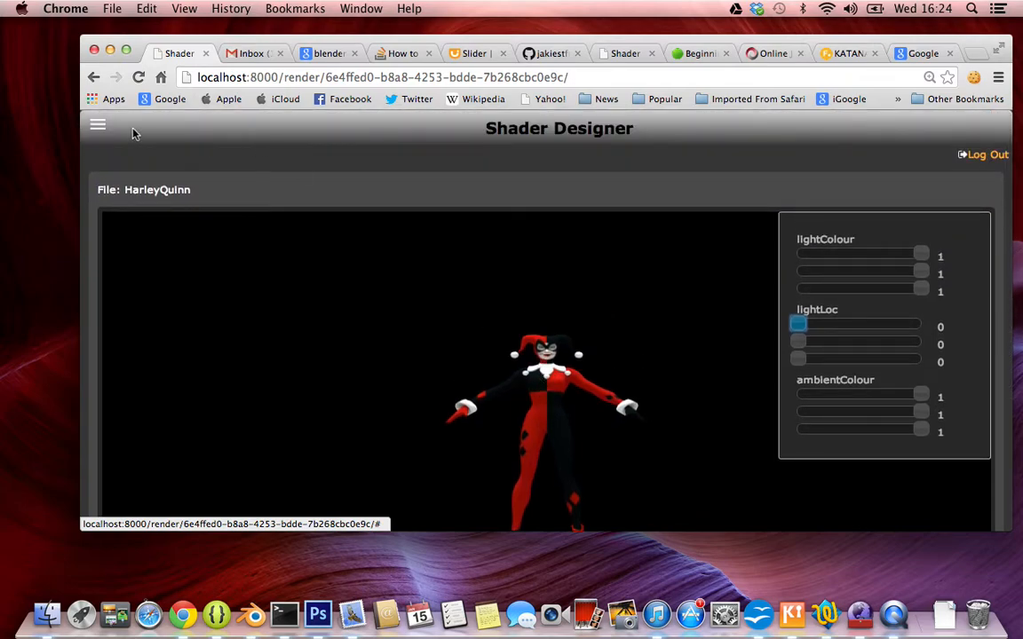
Return to the HarleyQuinn file's information page through the user's account and file list.
left_click(98, 124)
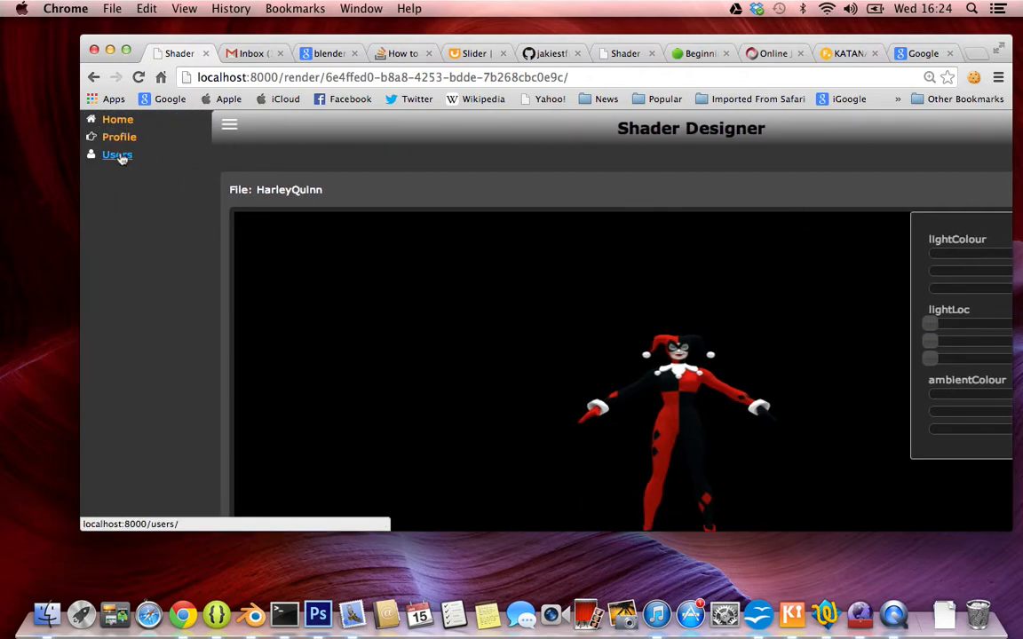
left_click(118, 155)
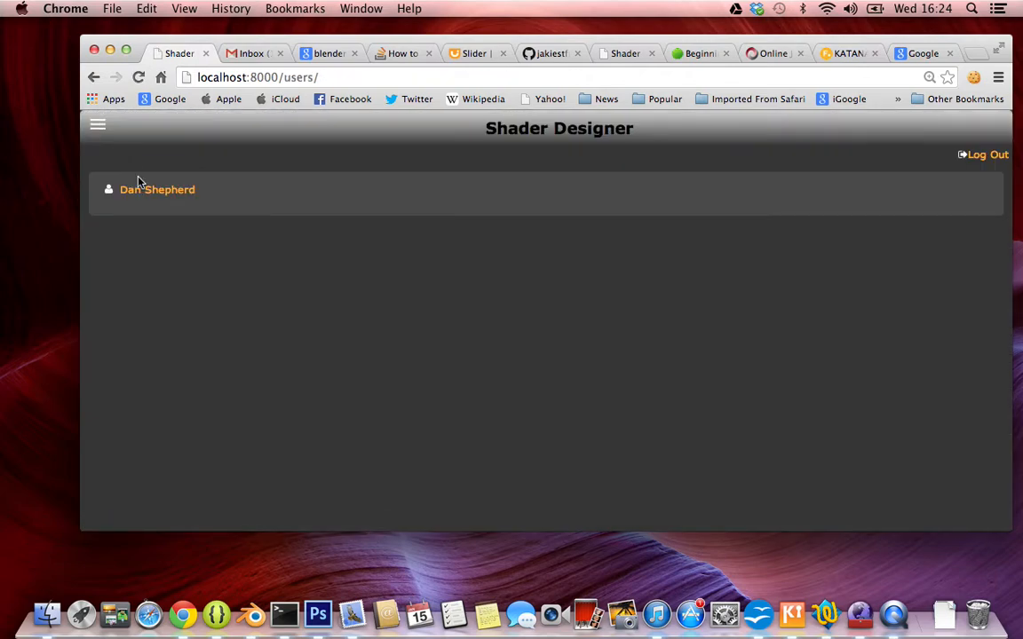
left_click(147, 198)
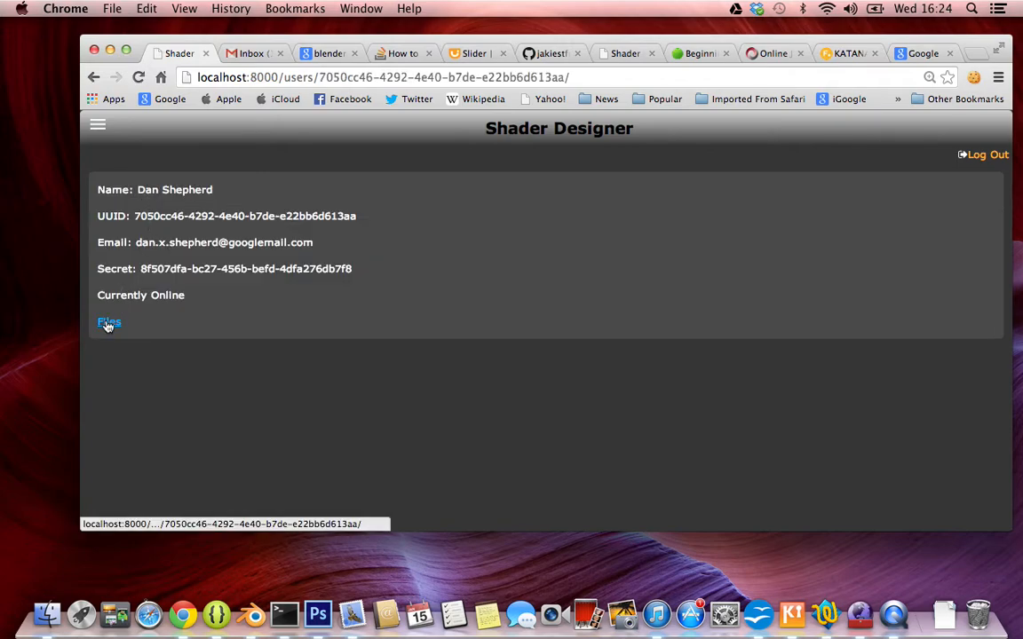
left_click(106, 321)
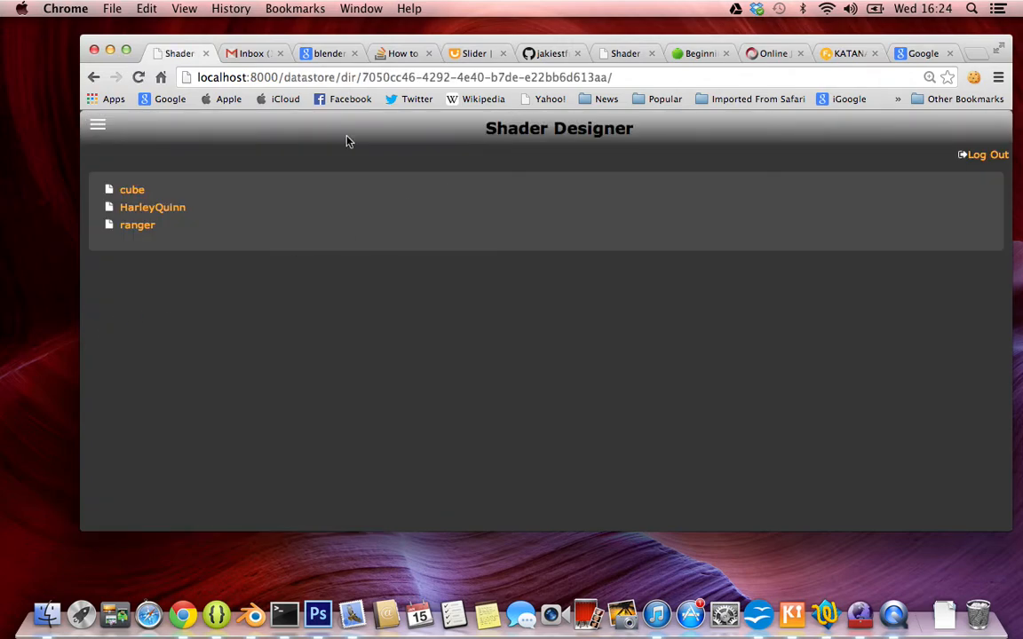
left_click(169, 208)
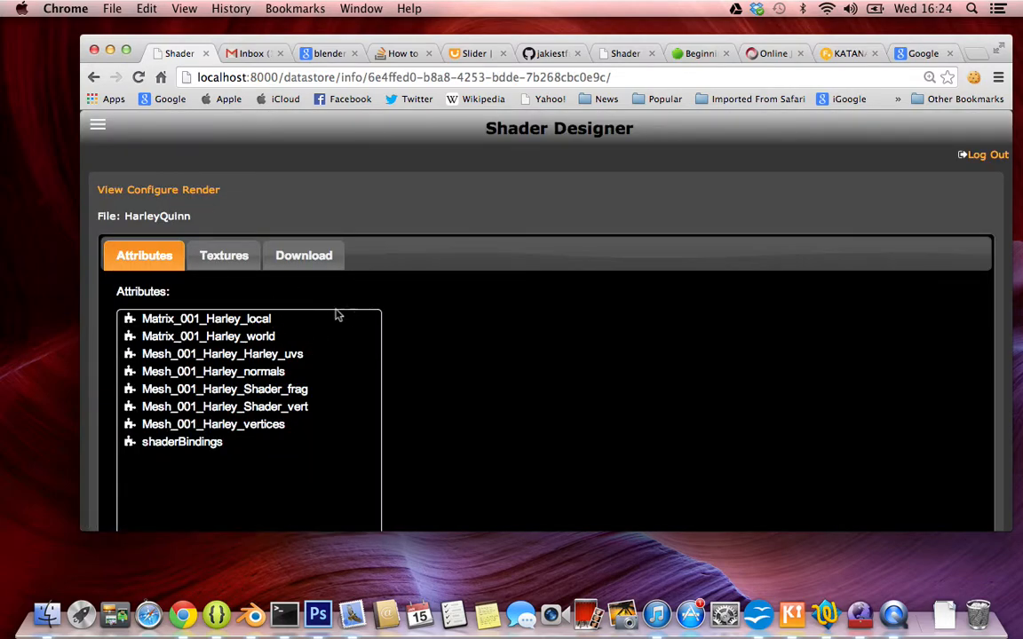
Review the HarleyQuinn file's normal and defuse textures and the form for adding a texture.
left_click(223, 257)
scroll(496, 375, "down", 3)
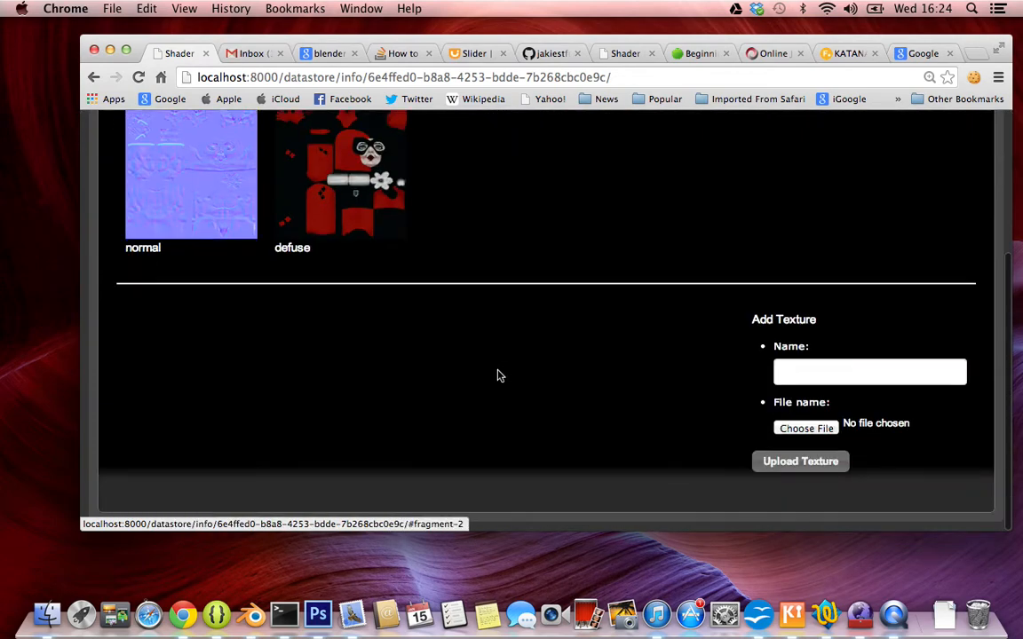
scroll(497, 375, "up", 4)
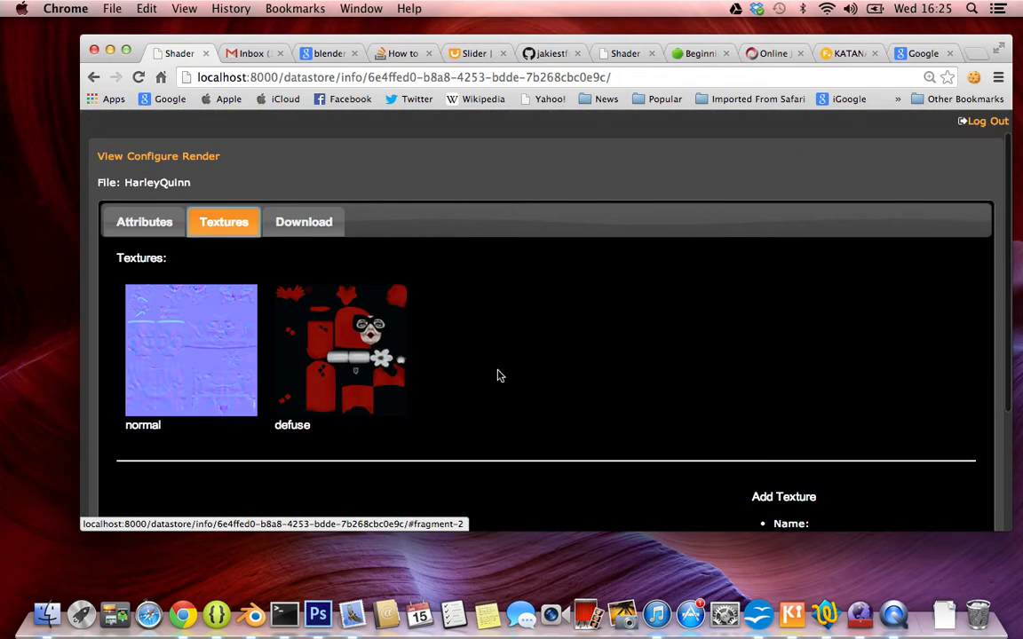
scroll(497, 376, "down", 1)
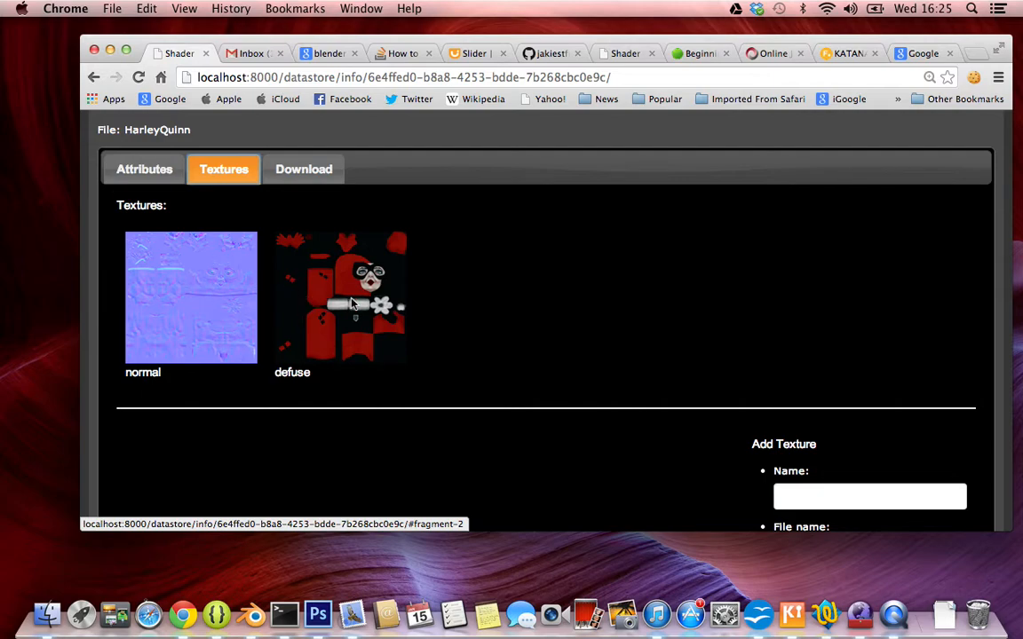
scroll(350, 303, "down", 3)
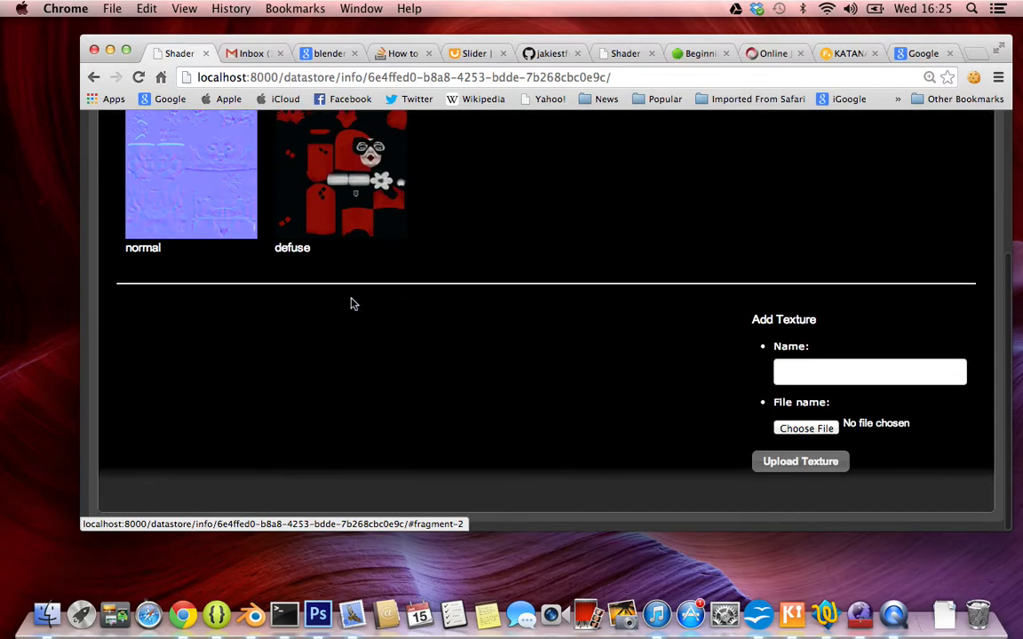
View the QR code offered for downloading the HarleyQuinn file.
scroll(351, 304, "up", 4)
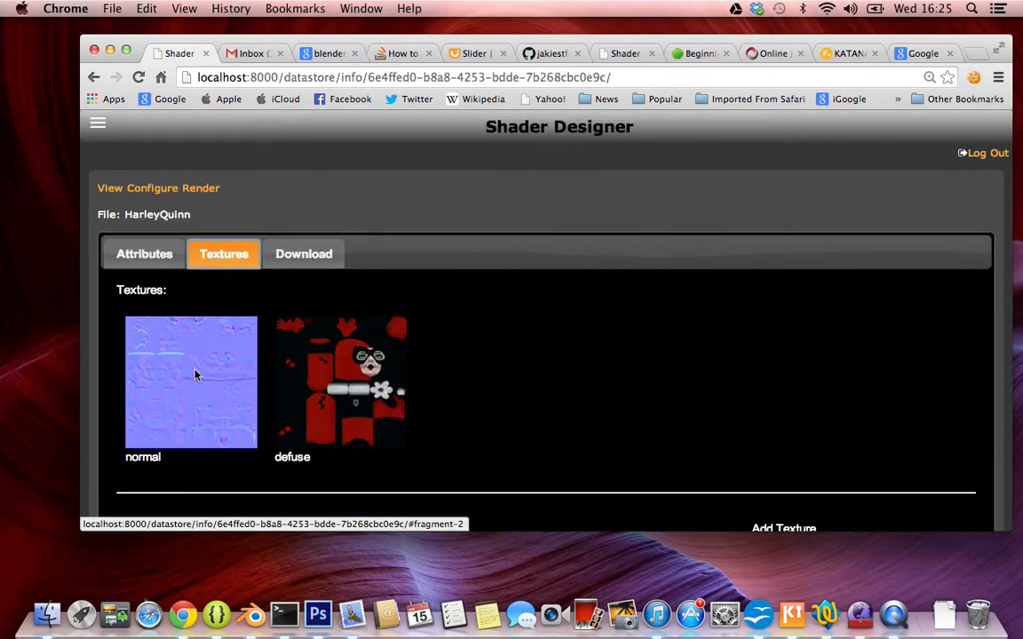
left_click(310, 256)
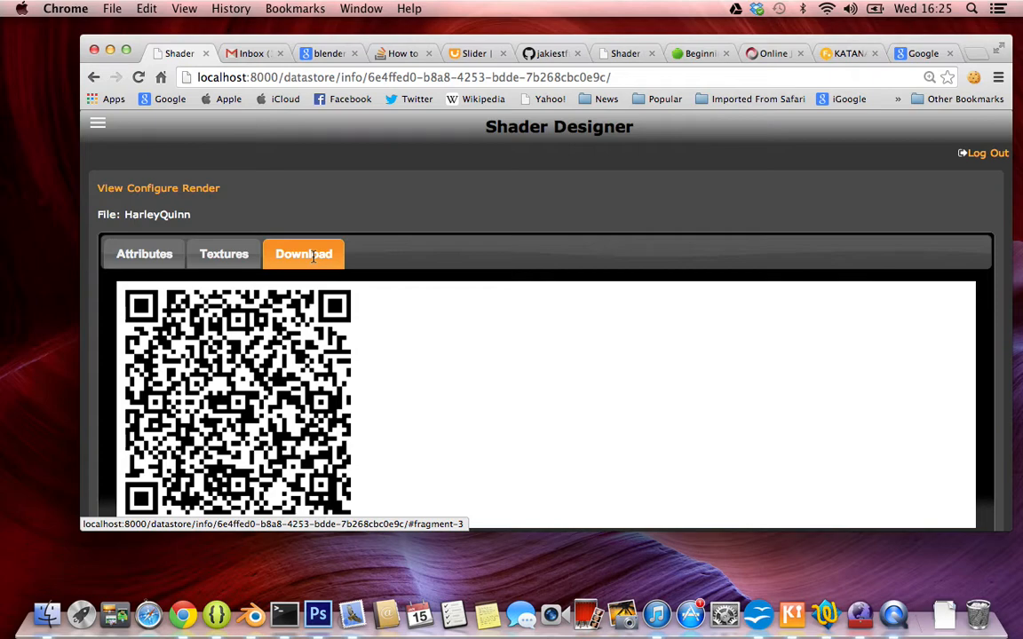
scroll(377, 432, "down", 1)
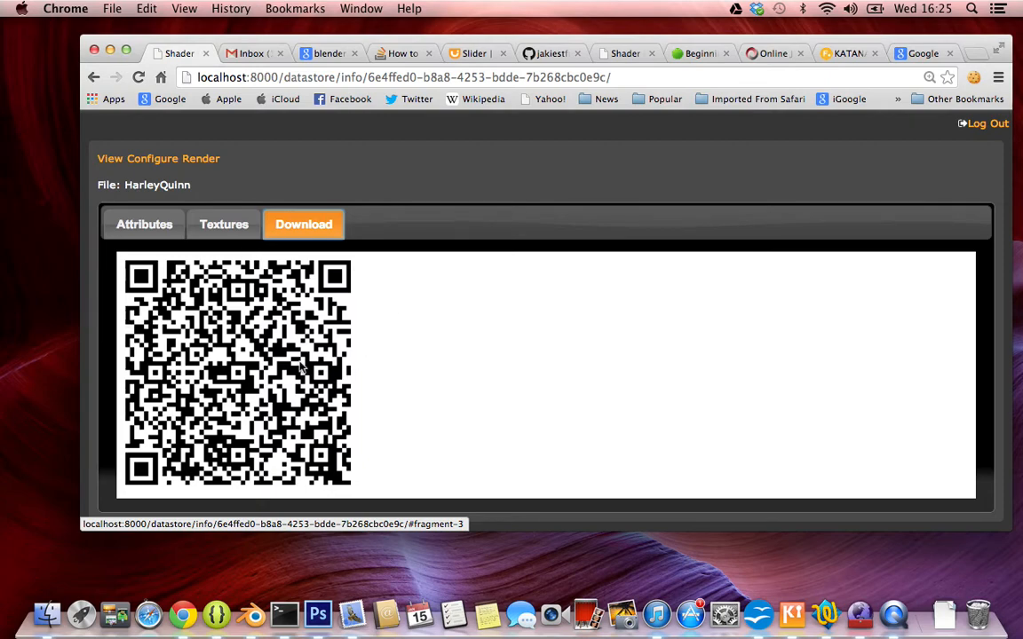
scroll(472, 320, "up", 1)
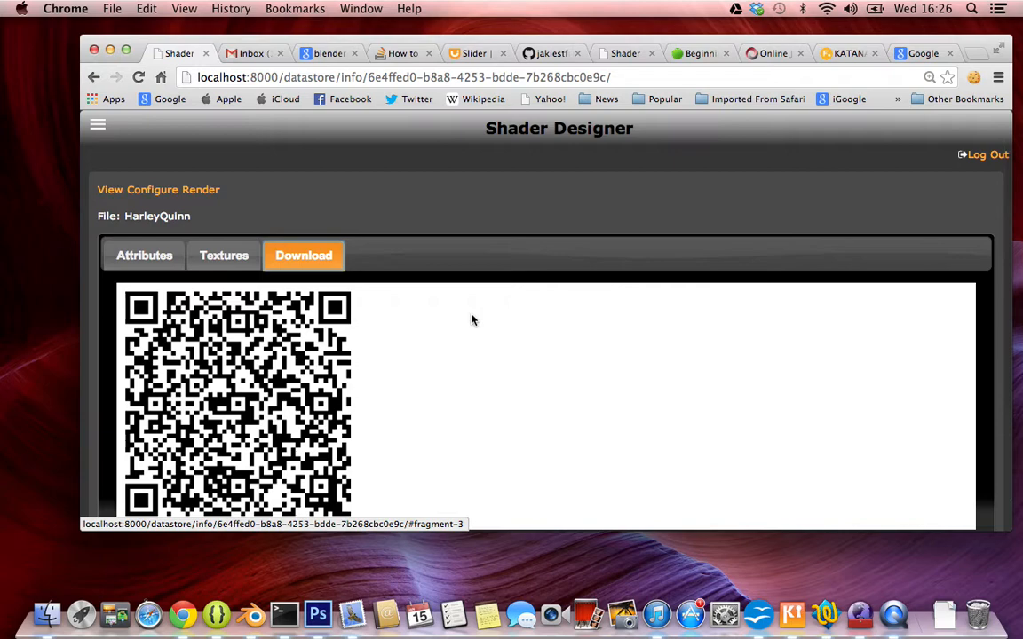
scroll(473, 320, "down", 1)
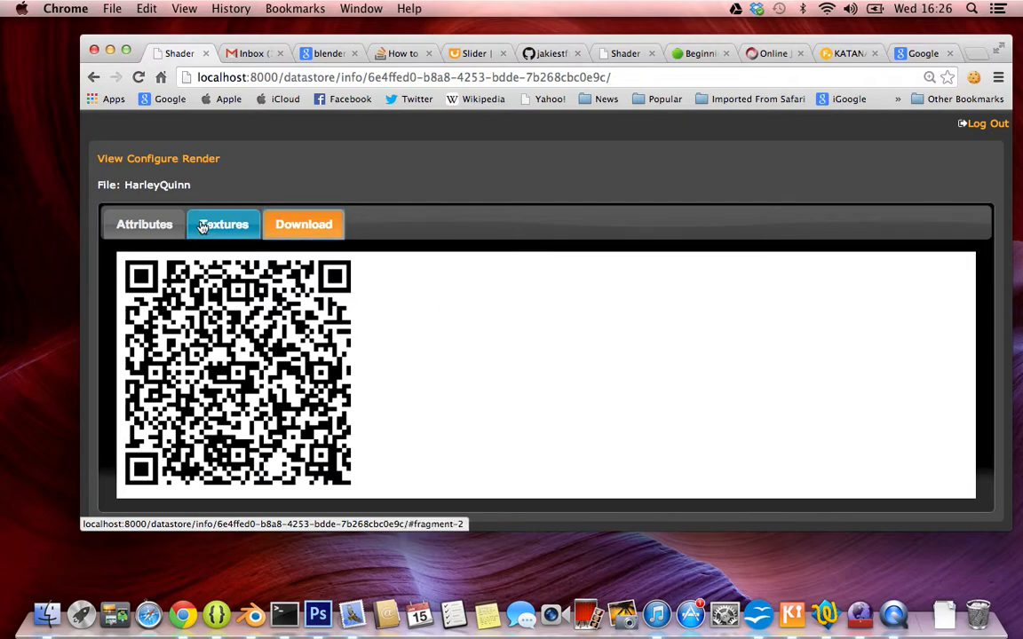
Revisit the HarleyQuinn file's attributes and textures, ending on the attribute list.
left_click(146, 218)
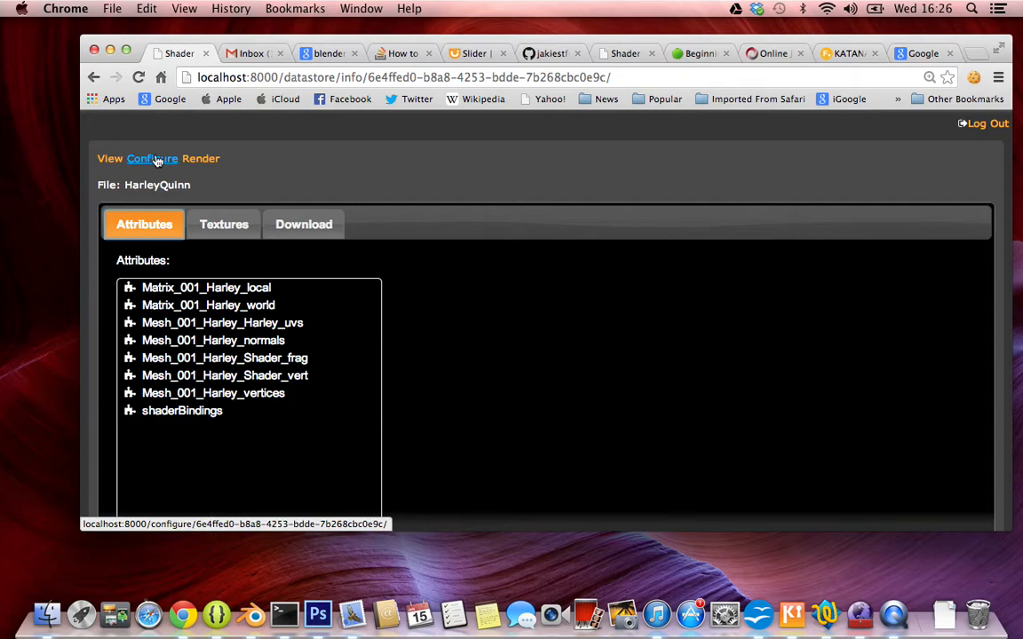
left_click(209, 228)
left_click(142, 224)
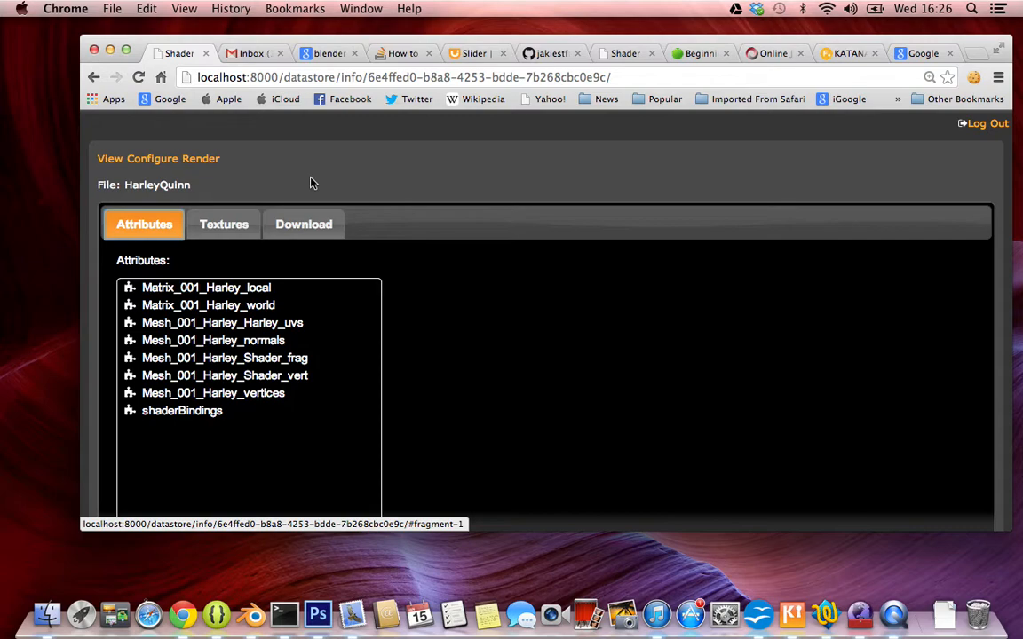
Examine the site navigation with its Home, Profile and Users links, leaving it hidden again.
scroll(309, 183, "up", 1)
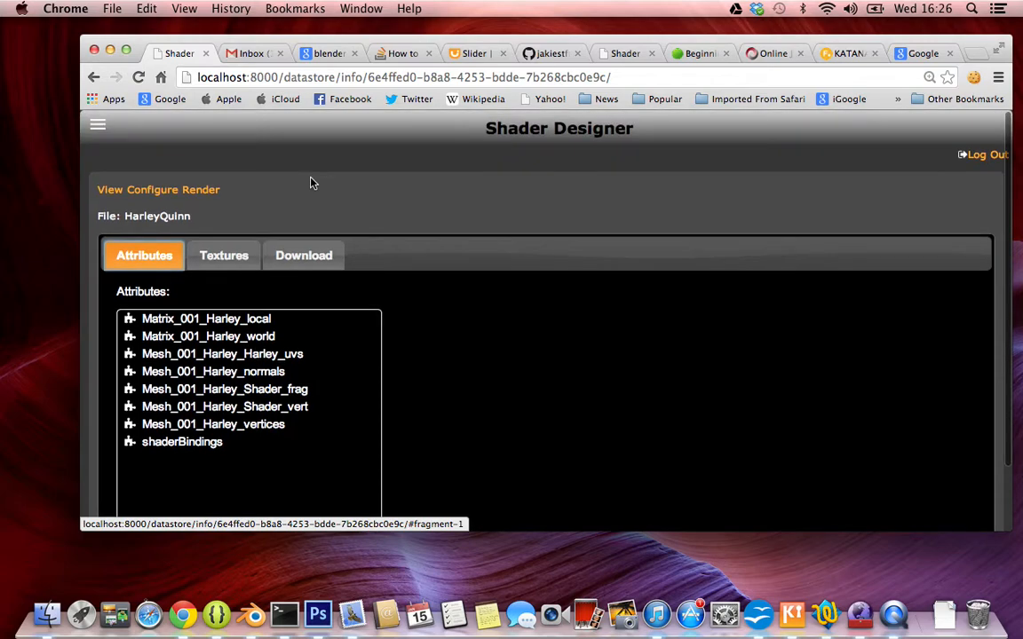
left_click(98, 130)
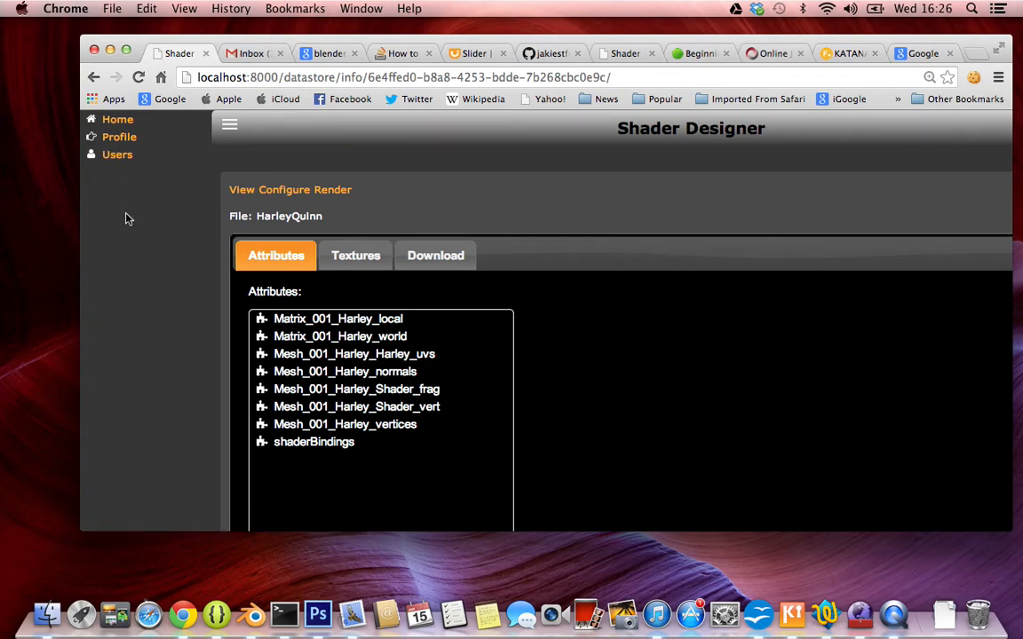
left_click(309, 161)
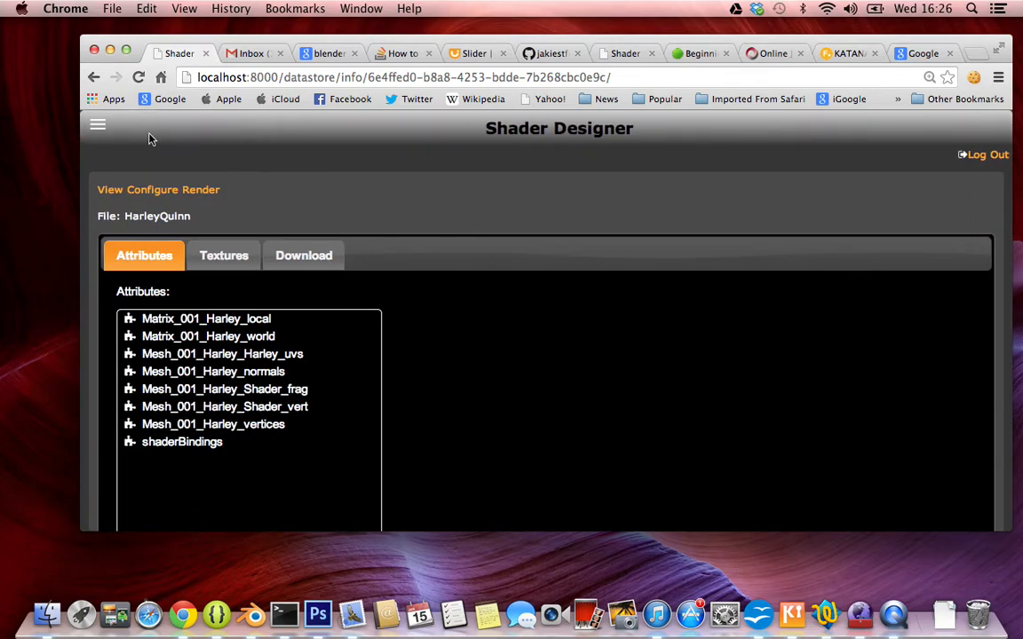
left_click(98, 124)
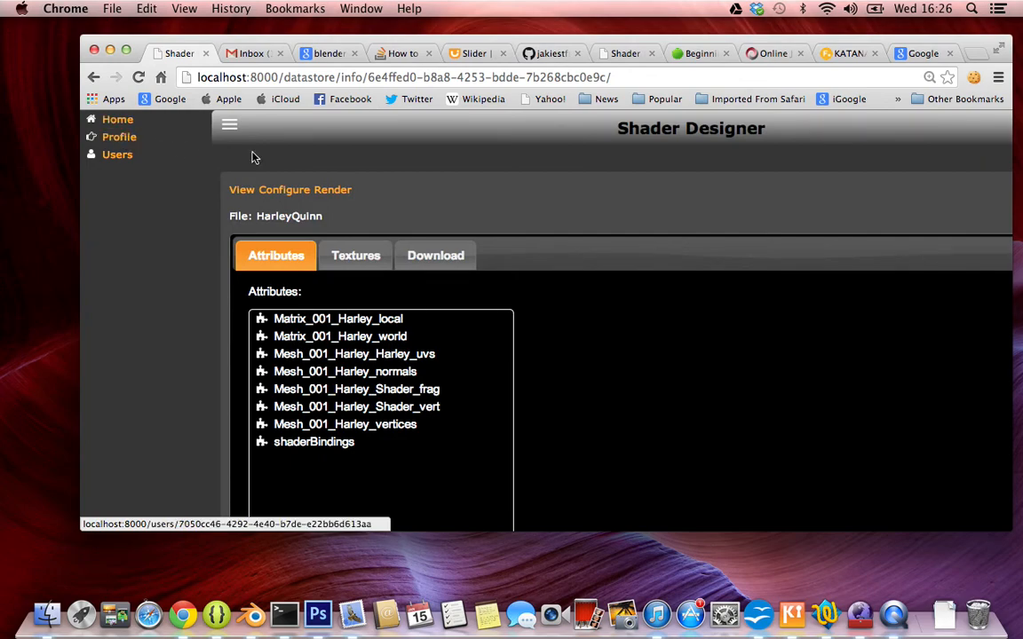
left_click(368, 167)
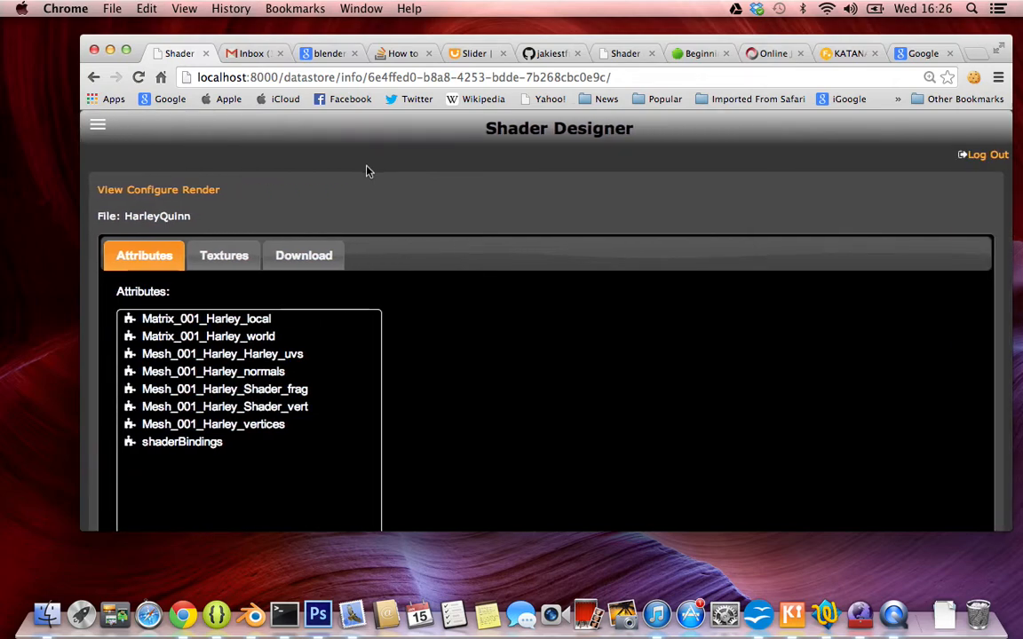
Open the HarleyQuinn file's shader configuration page and add a new program.
scroll(425, 231, "down", 2)
scroll(425, 231, "up", 2)
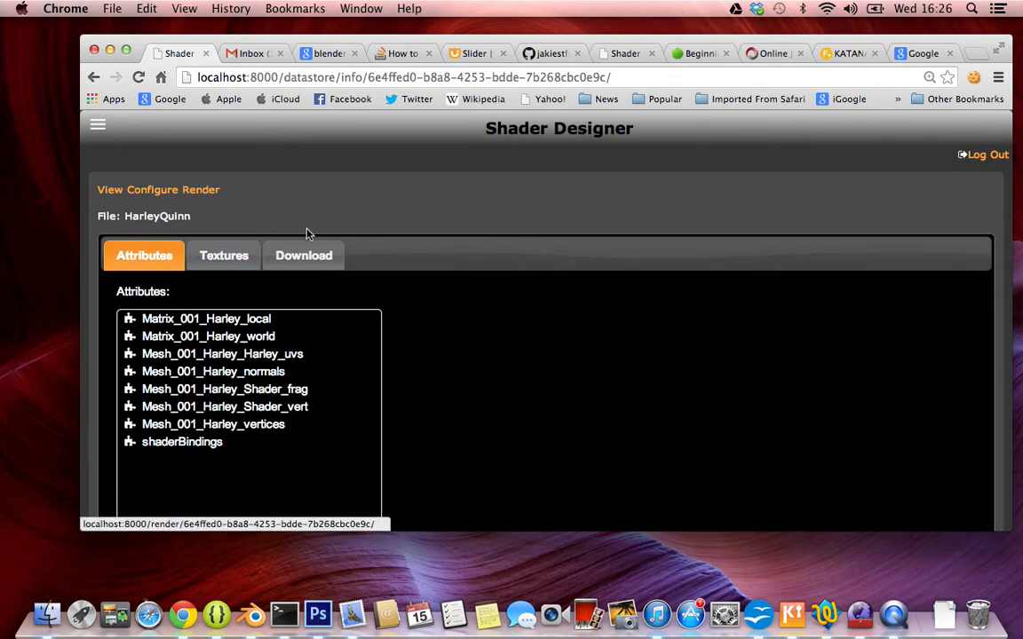
left_click(156, 192)
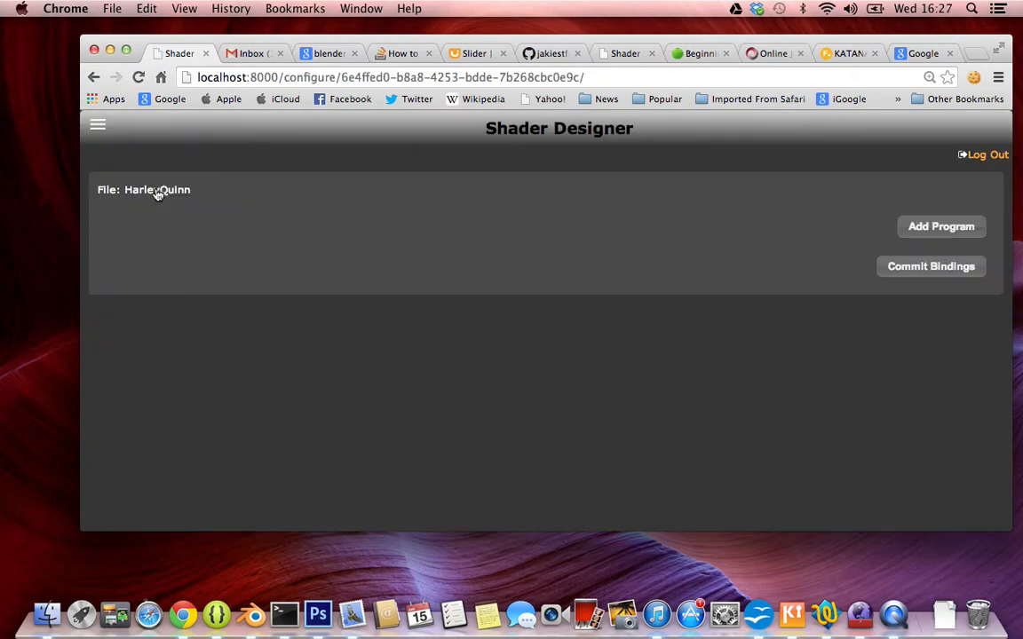
left_click(943, 230)
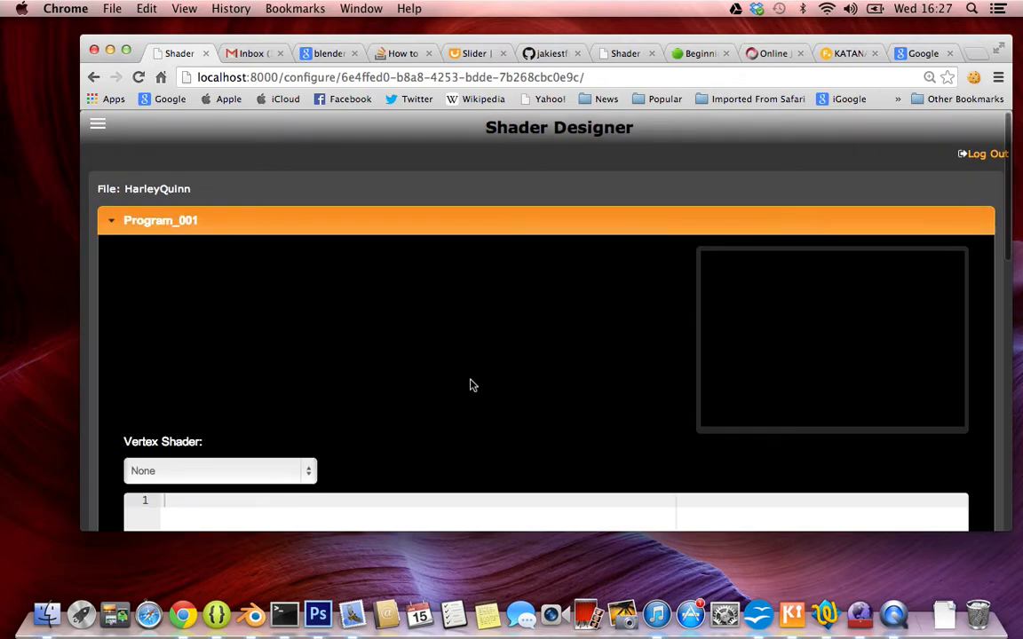
Load Mesh_001_Harley_Shader_vert as the program's vertex shader and Mesh_001_Harley_Shader_frag as its fragment shader.
scroll(471, 382, "down", 5)
left_click(277, 250)
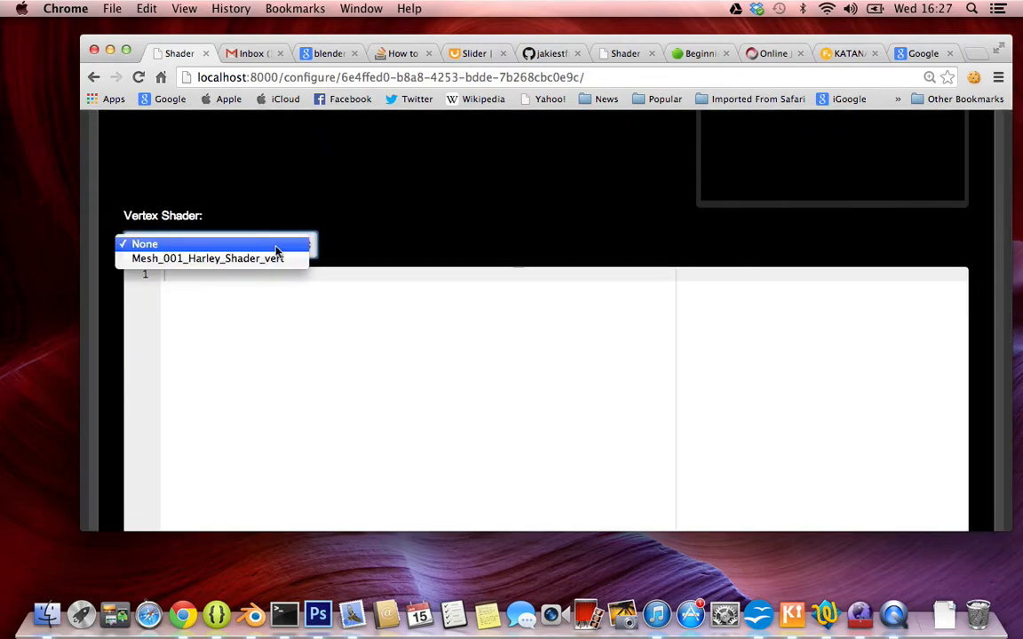
left_click(270, 263)
scroll(427, 381, "down", 4)
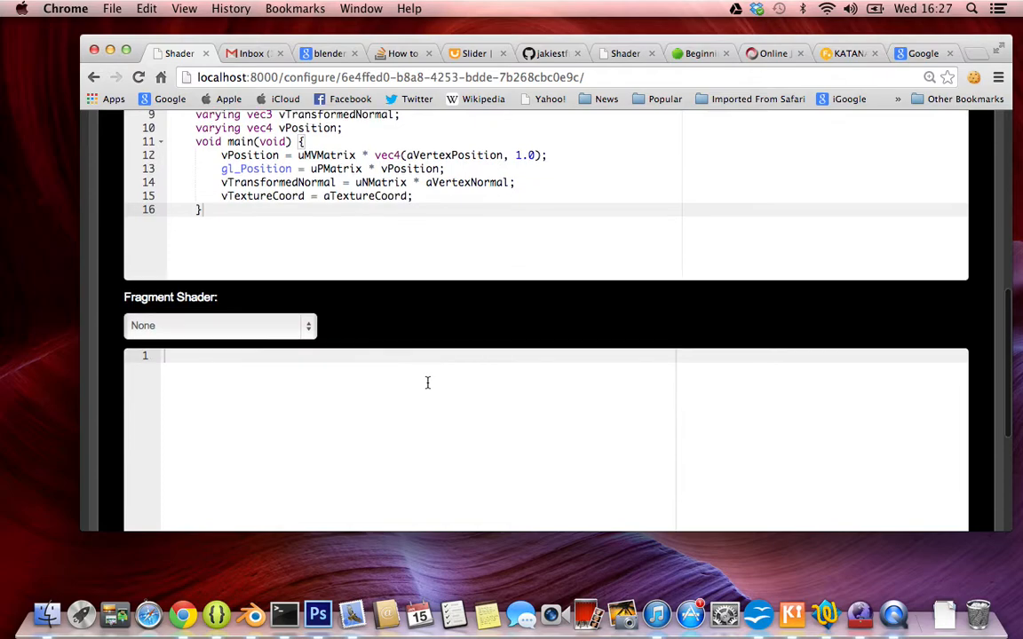
left_click(217, 325)
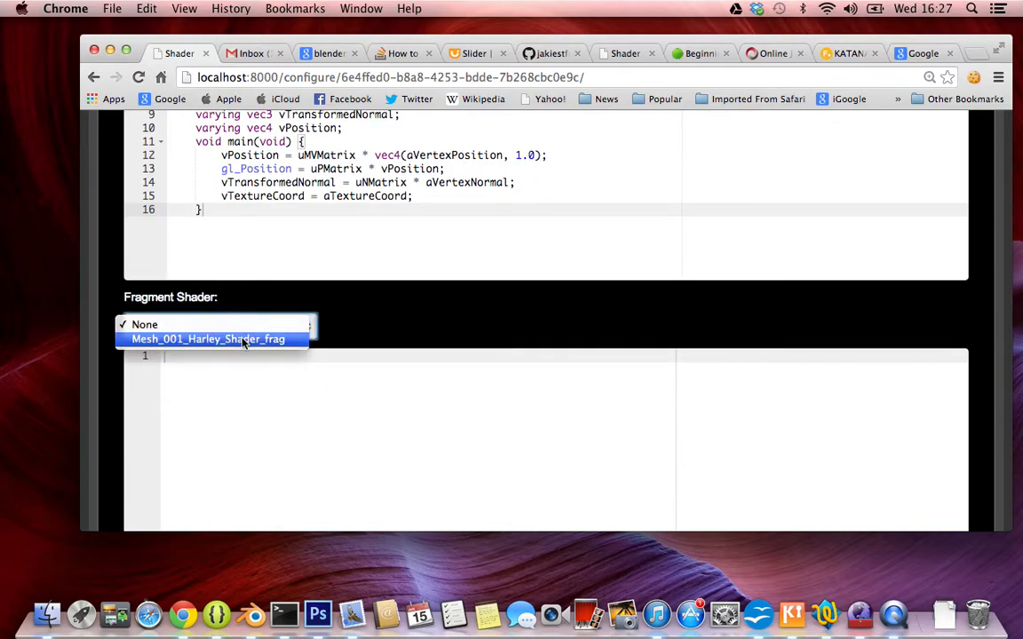
left_click(218, 337)
Switch to Blender to review the exportShader function in the Python export script, and return to Chrome.
key("super+Tab")
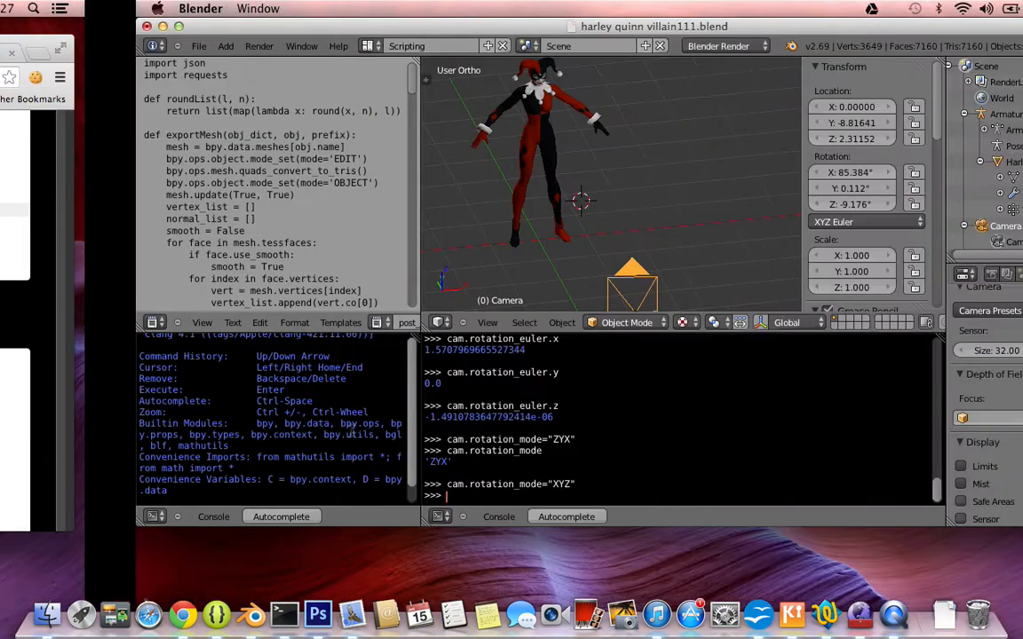
scroll(91, 185, "down", 15)
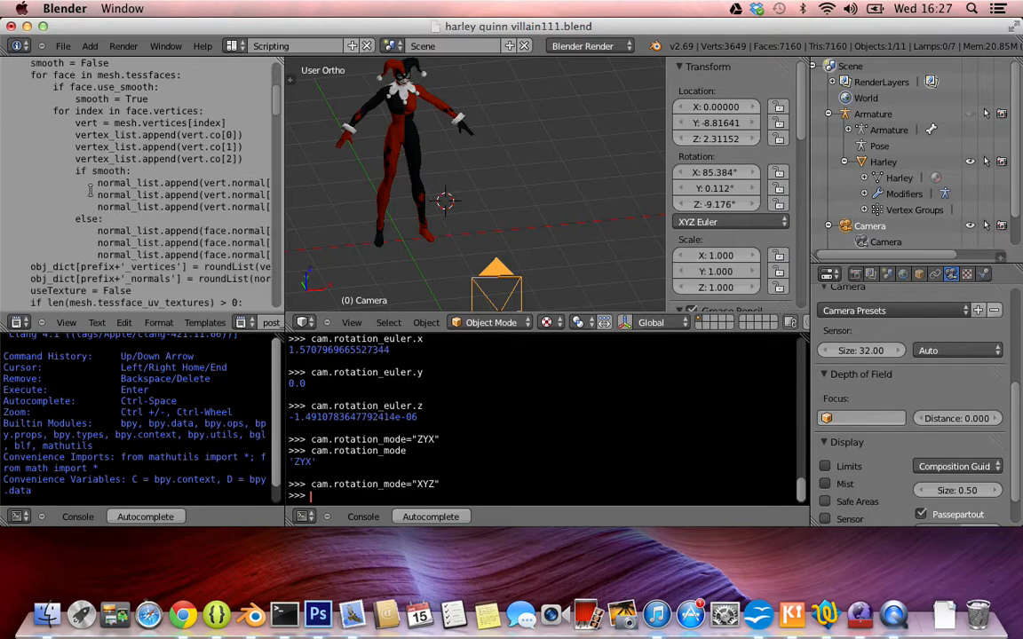
scroll(91, 185, "down", 8)
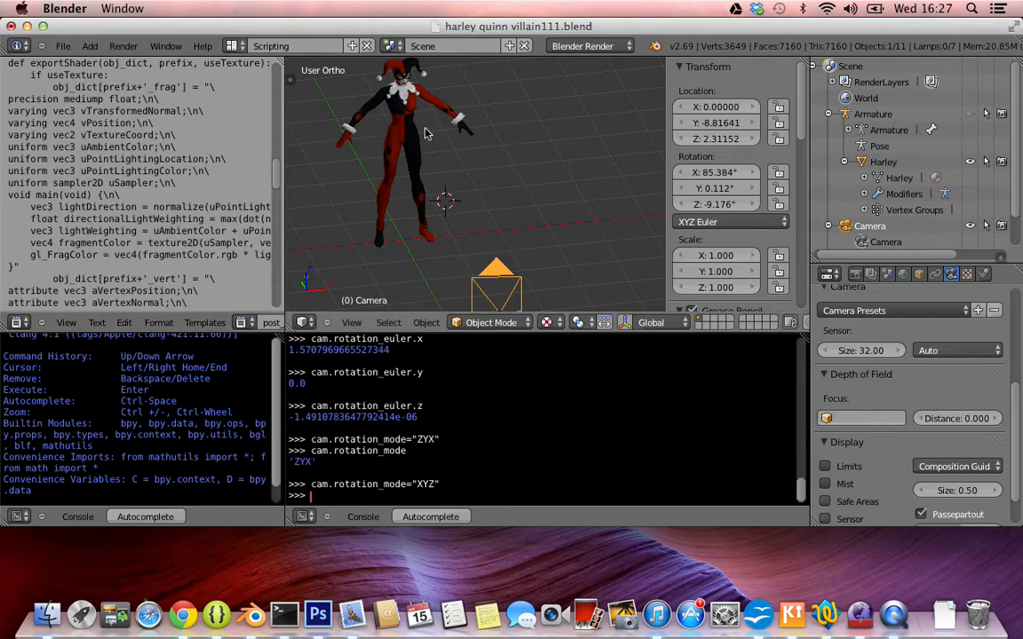
key("ctrl+Left")
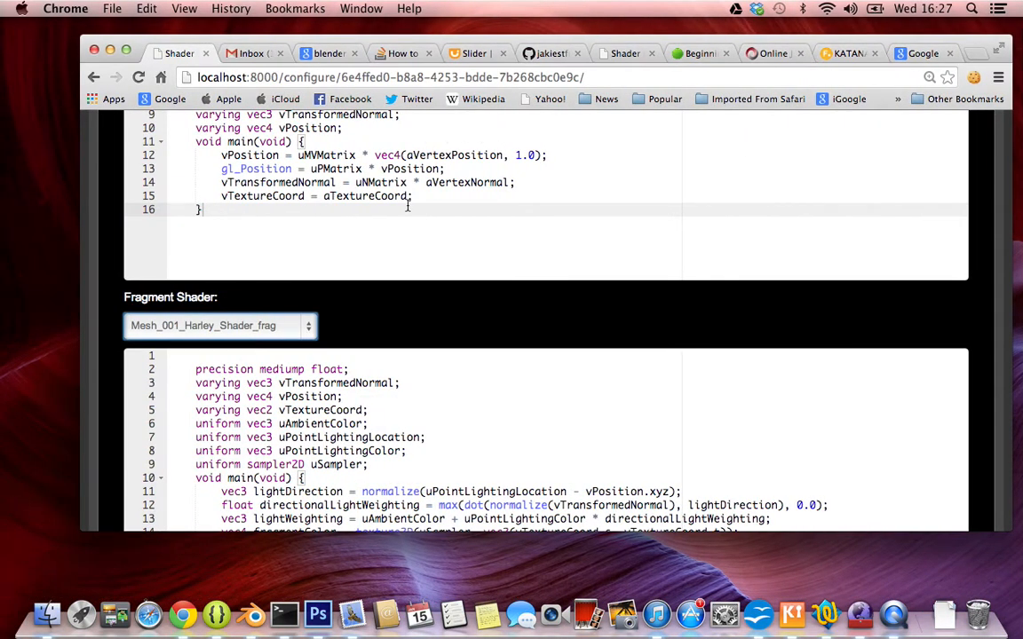
Insert and remove a blank line below the uSampler declaration in the fragment shader code.
scroll(408, 206, "down", 4)
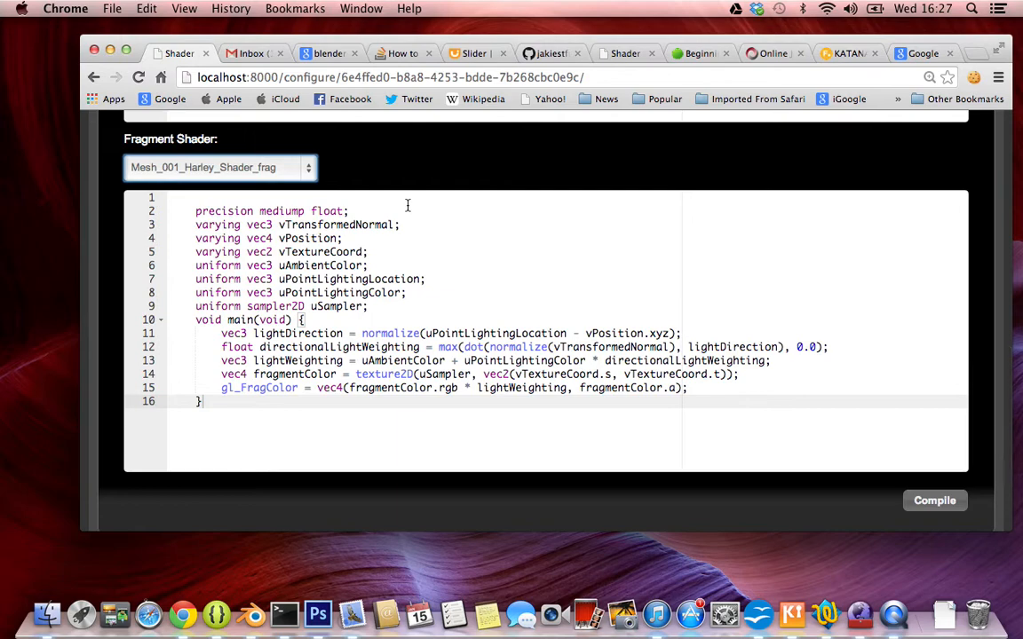
left_click(373, 309)
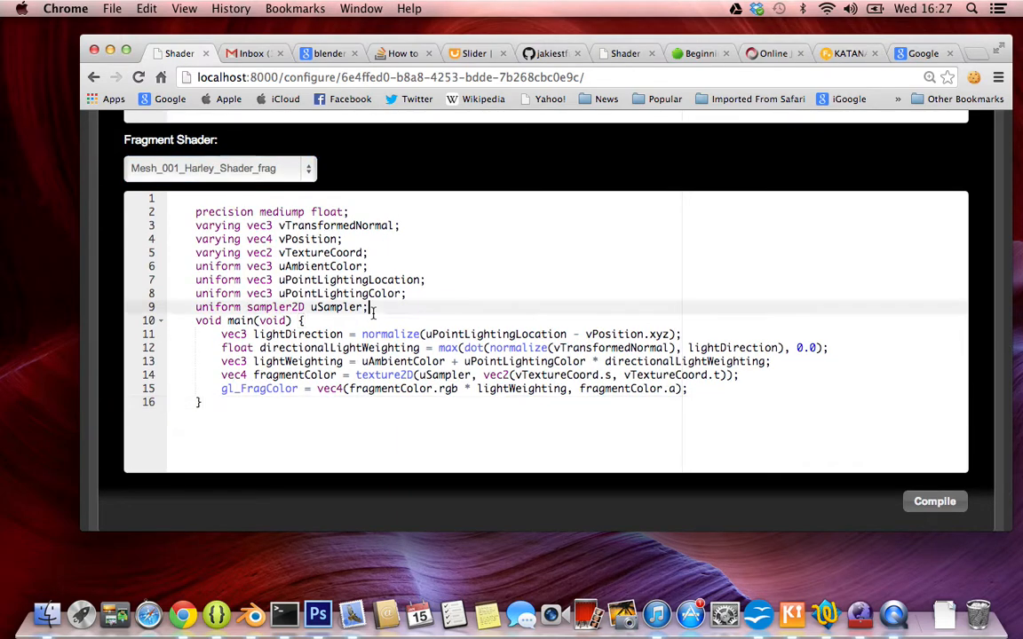
key("Return")
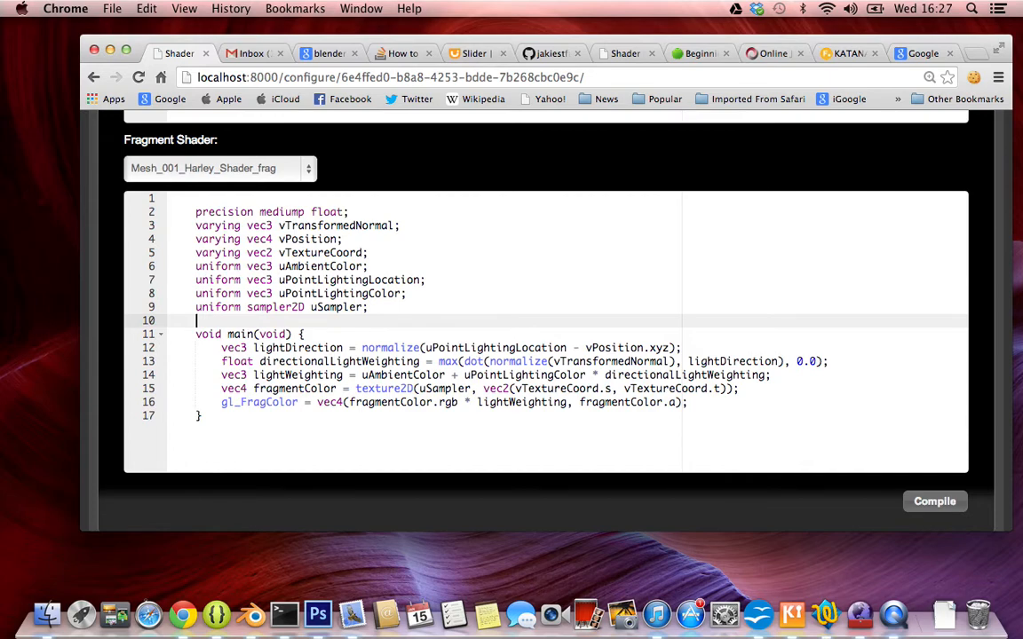
key("BackSpace")
Compile the vertex and fragment shaders of Program_001.
scroll(624, 280, "down", 3)
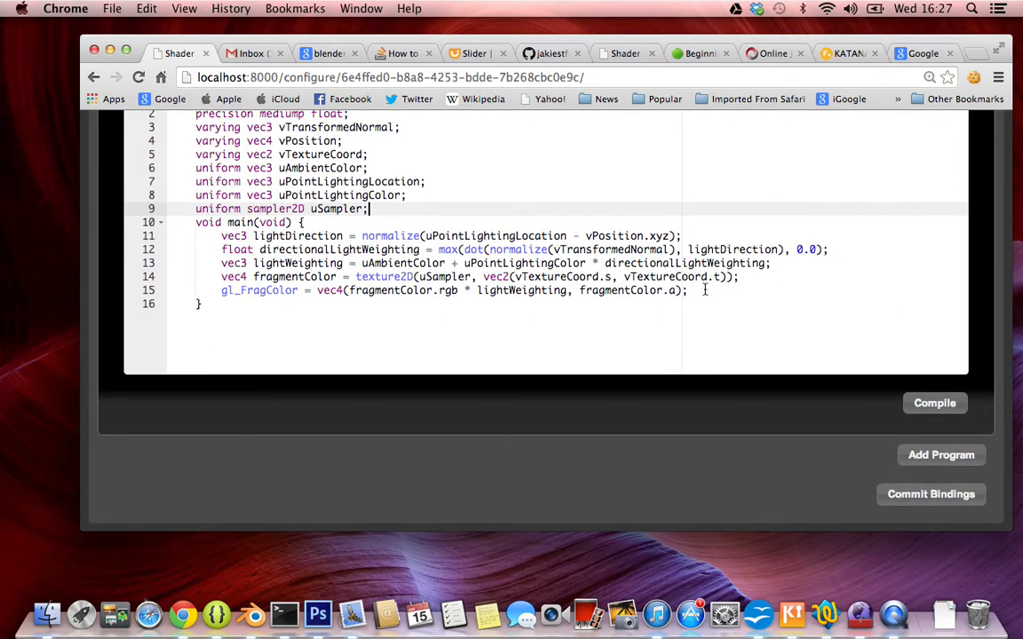
left_click(944, 405)
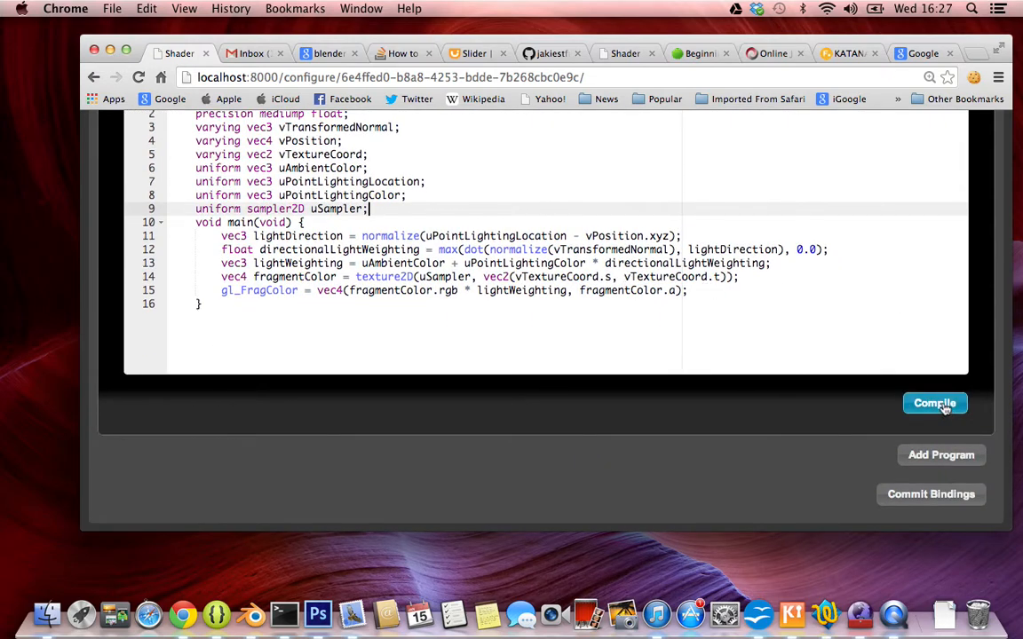
scroll(724, 350, "up", 5)
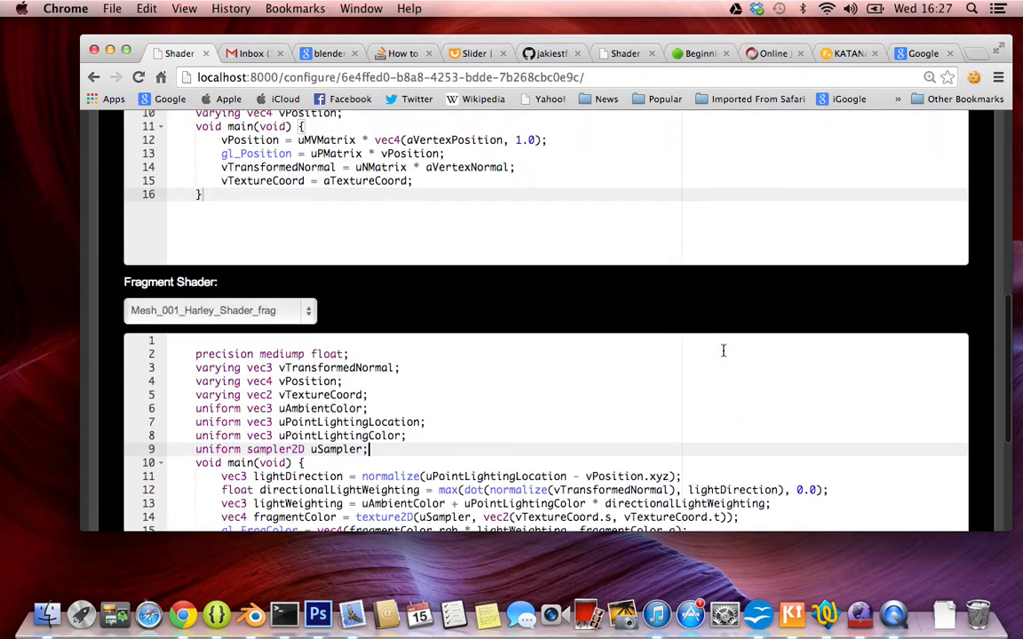
scroll(724, 352, "up", 5)
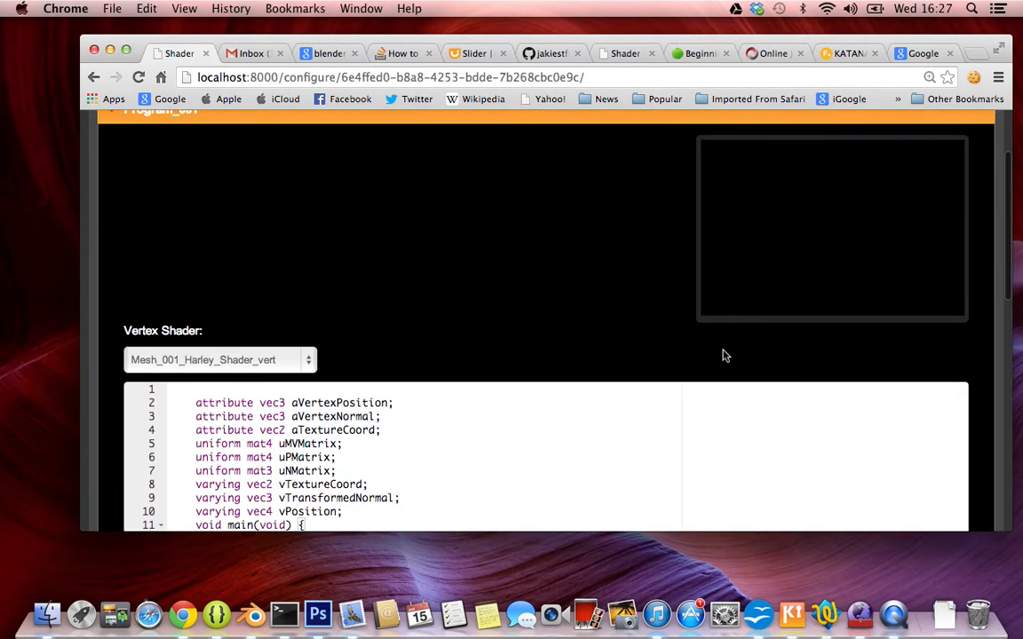
scroll(724, 355, "down", 7)
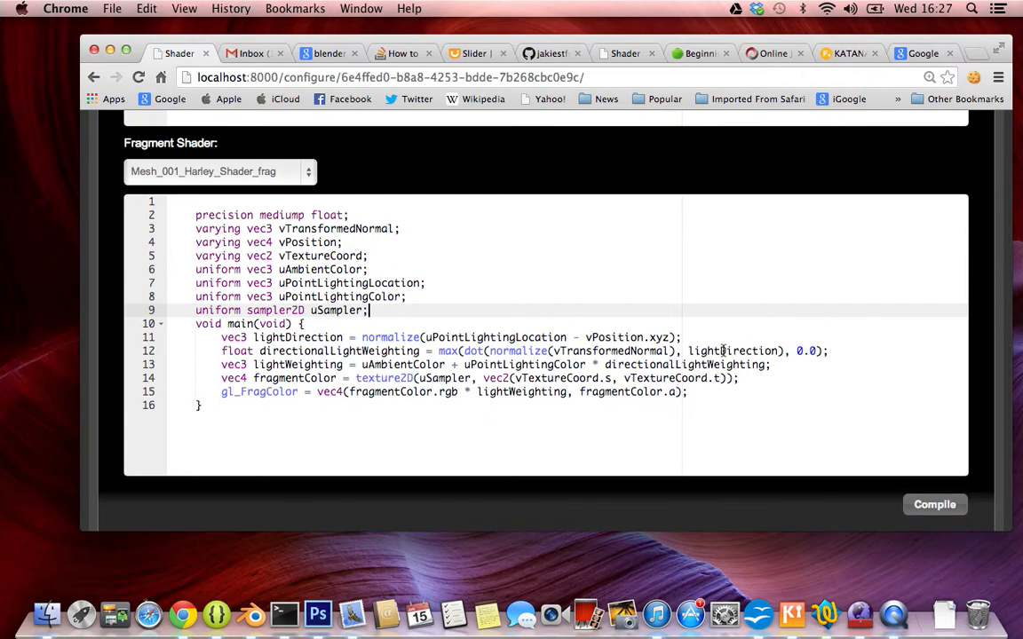
scroll(723, 351, "down", 1)
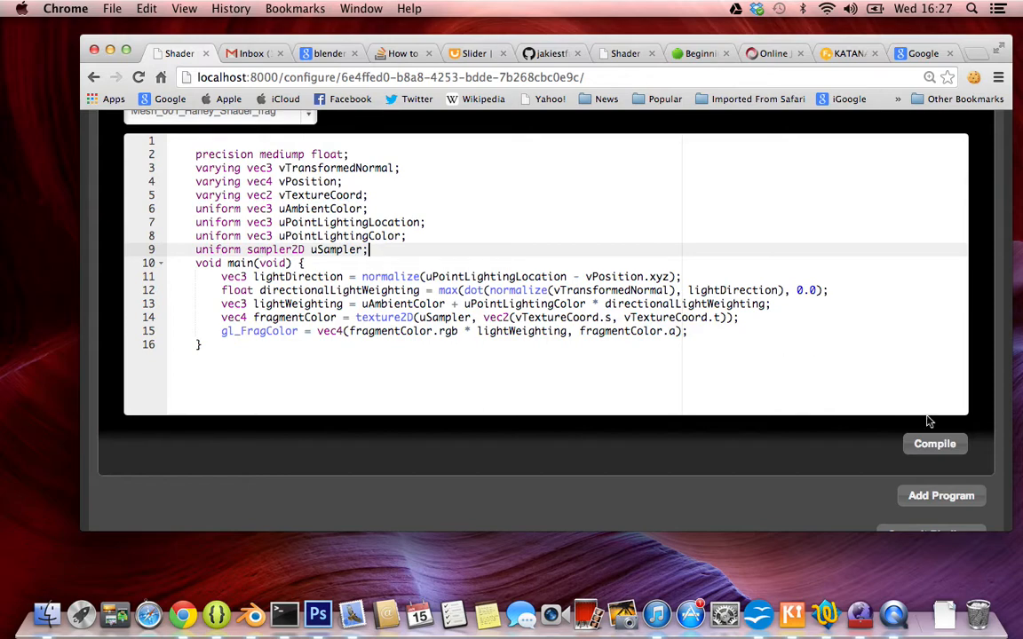
left_click(930, 446)
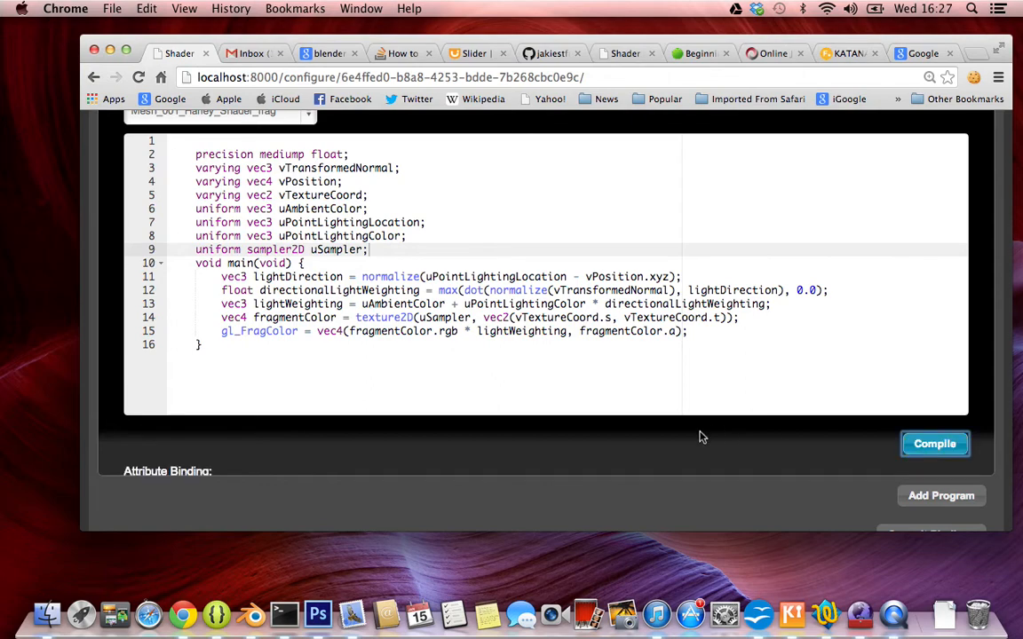
Look over the attribute and uniform bindings of the compiled program.
scroll(699, 437, "down", 3)
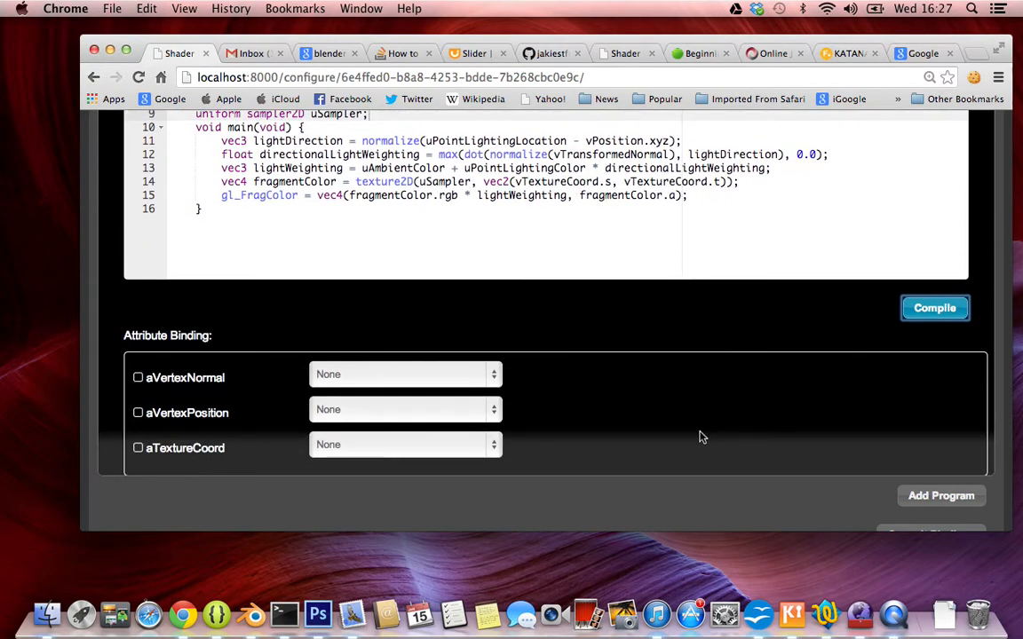
scroll(700, 437, "down", 3)
scroll(700, 437, "up", 2)
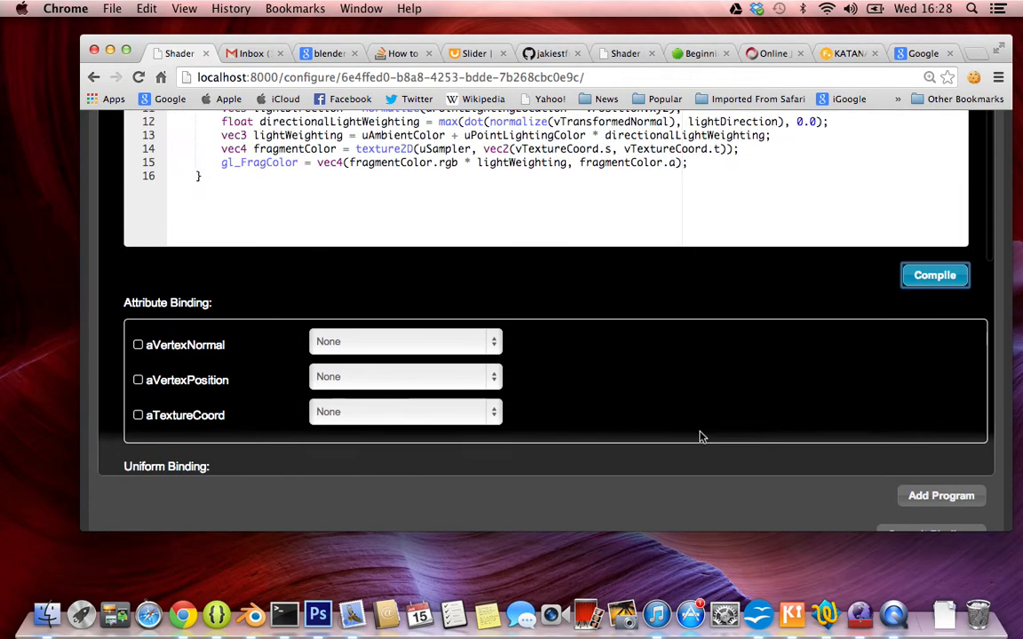
scroll(700, 437, "up", 1)
scroll(700, 437, "down", 3)
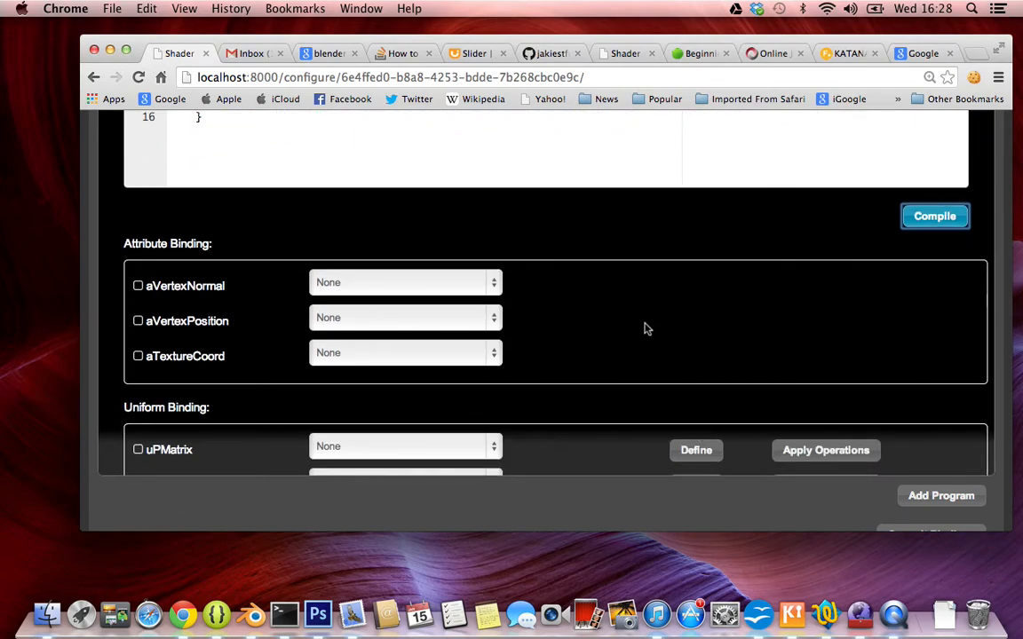
Bind aVertexNormal to Mesh_001_Harley_normals, aVertexPosition to Mesh_001_Harley_vertices and aTextureCoord to Mesh_001_Harley_Harley_uvs.
scroll(646, 328, "up", 15)
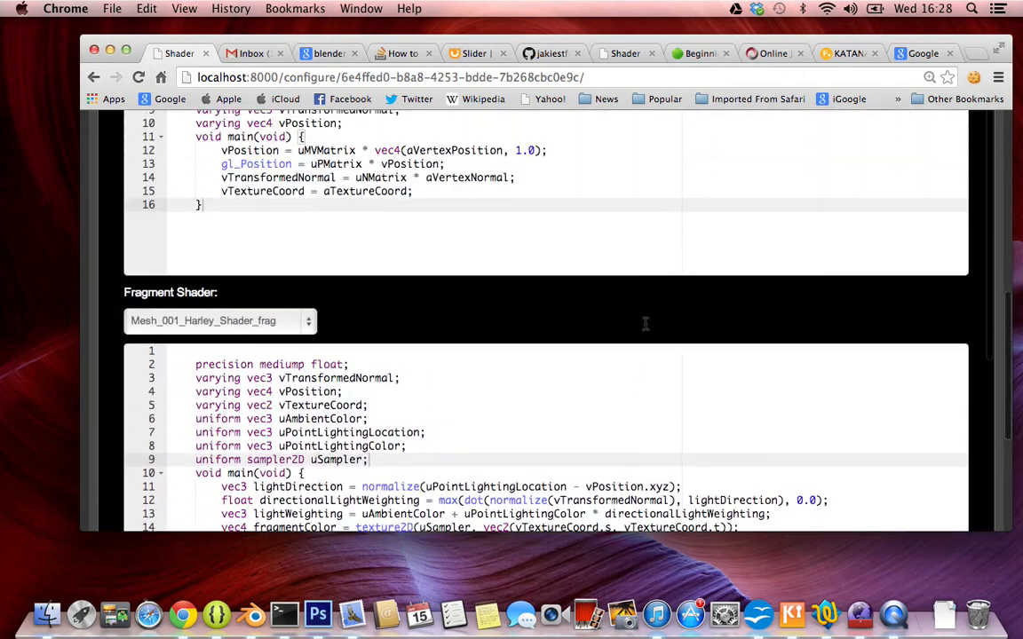
scroll(646, 324, "down", 3)
scroll(646, 324, "up", 5)
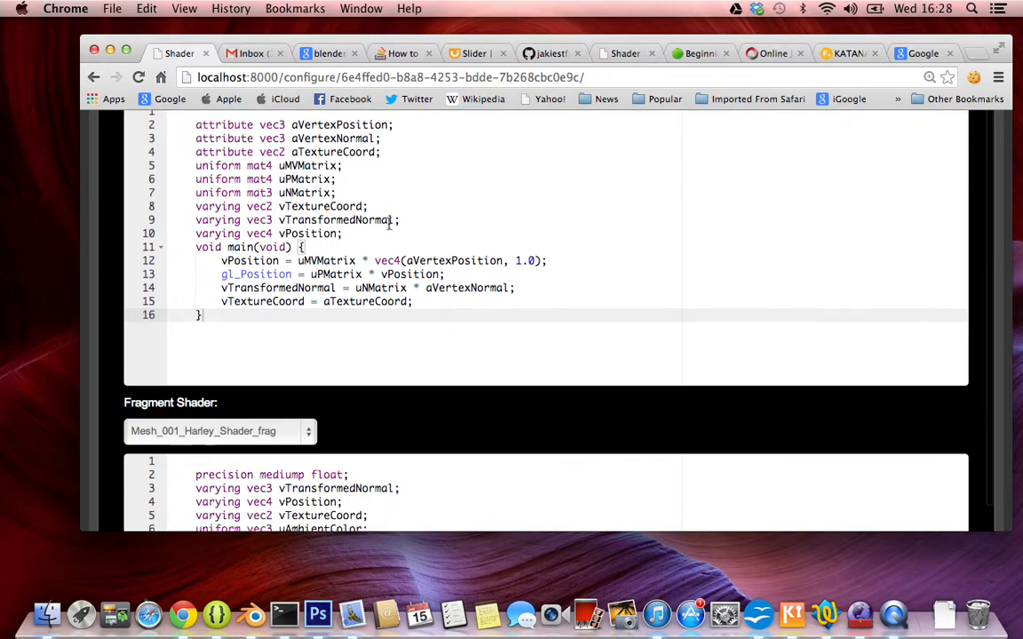
scroll(382, 222, "up", 1)
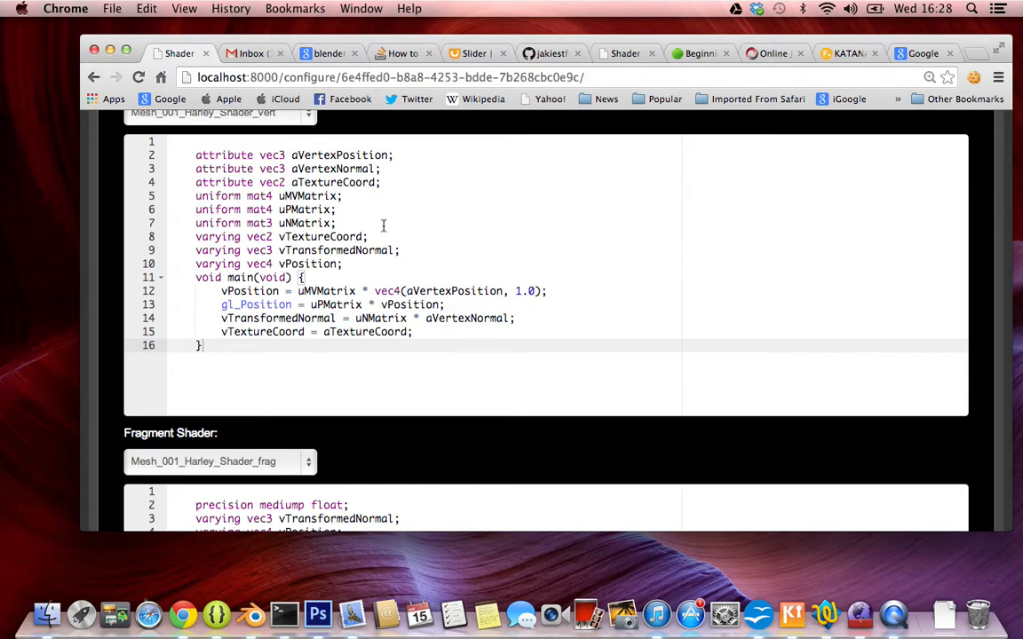
scroll(377, 254, "down", 10)
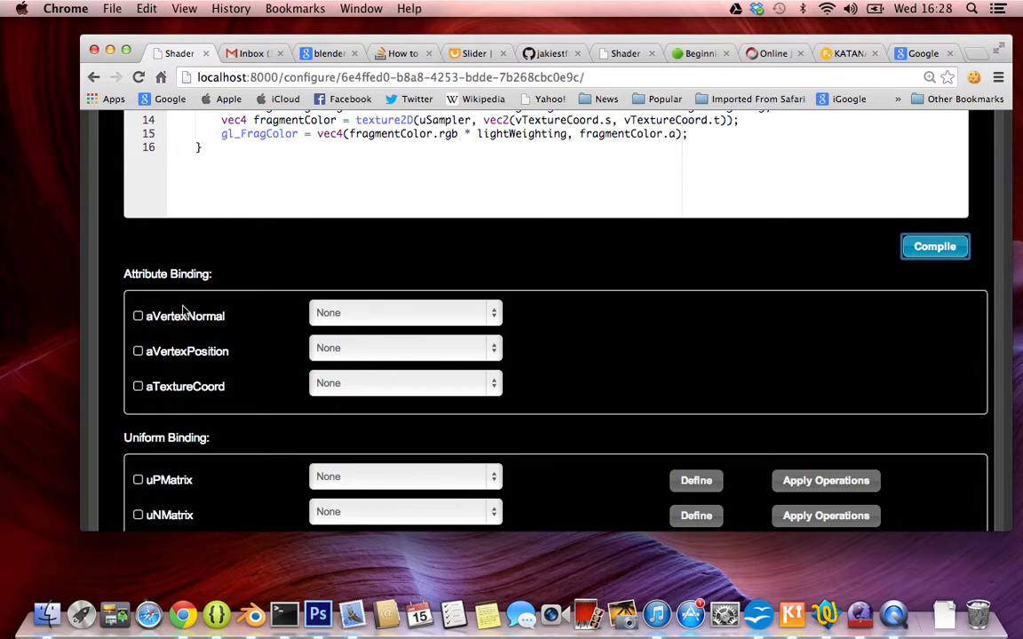
left_click(371, 317)
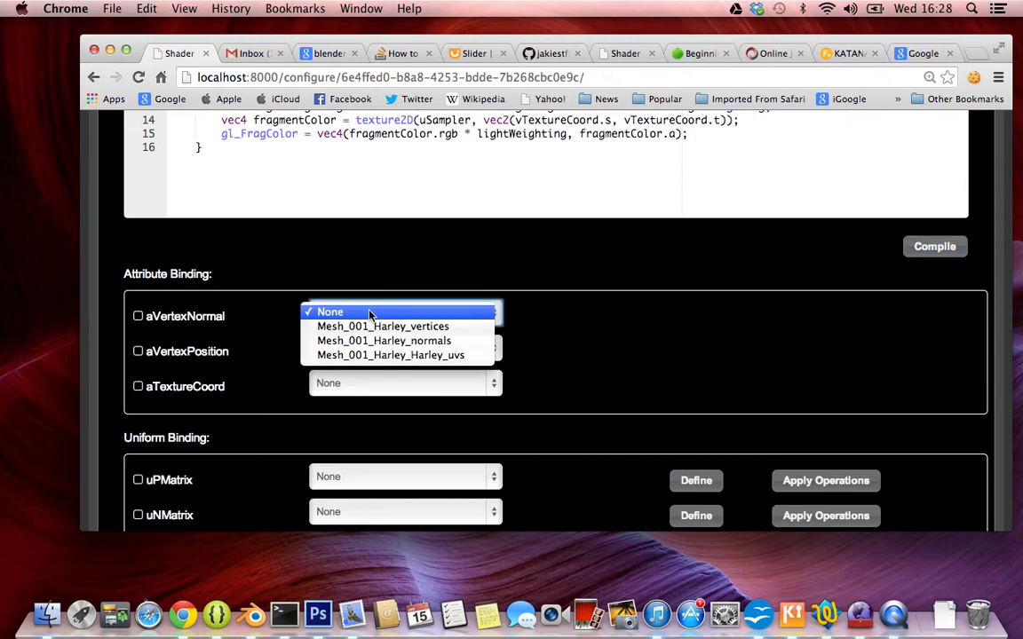
left_click(432, 341)
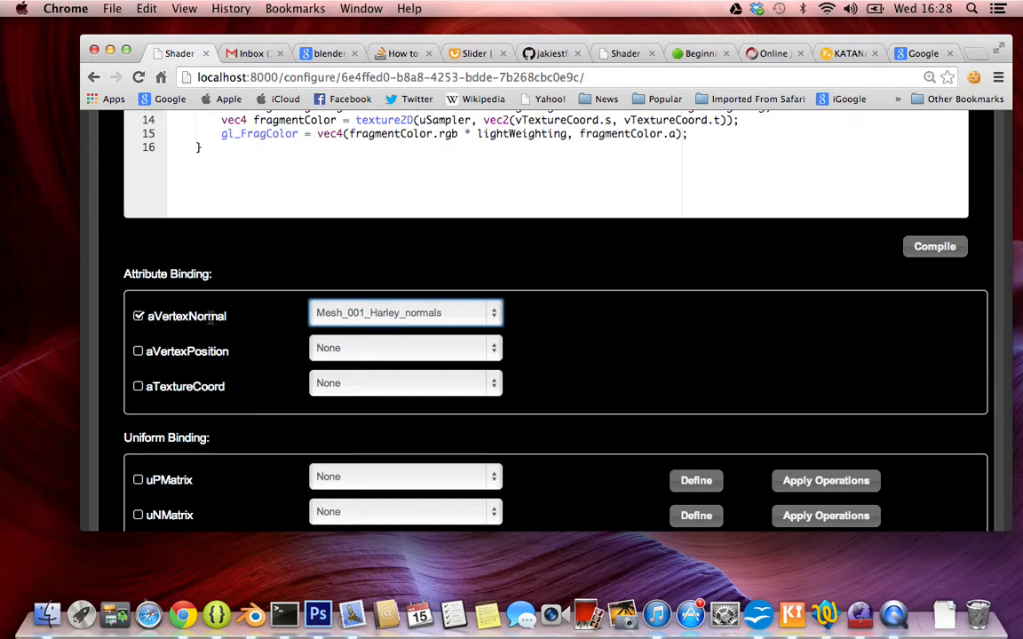
left_click(377, 354)
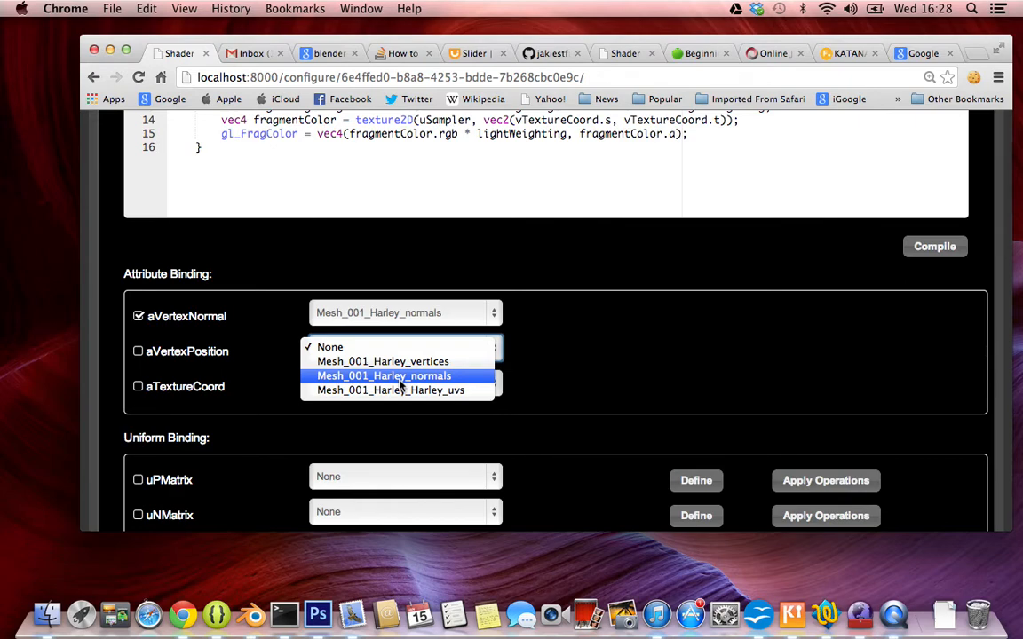
left_click(404, 361)
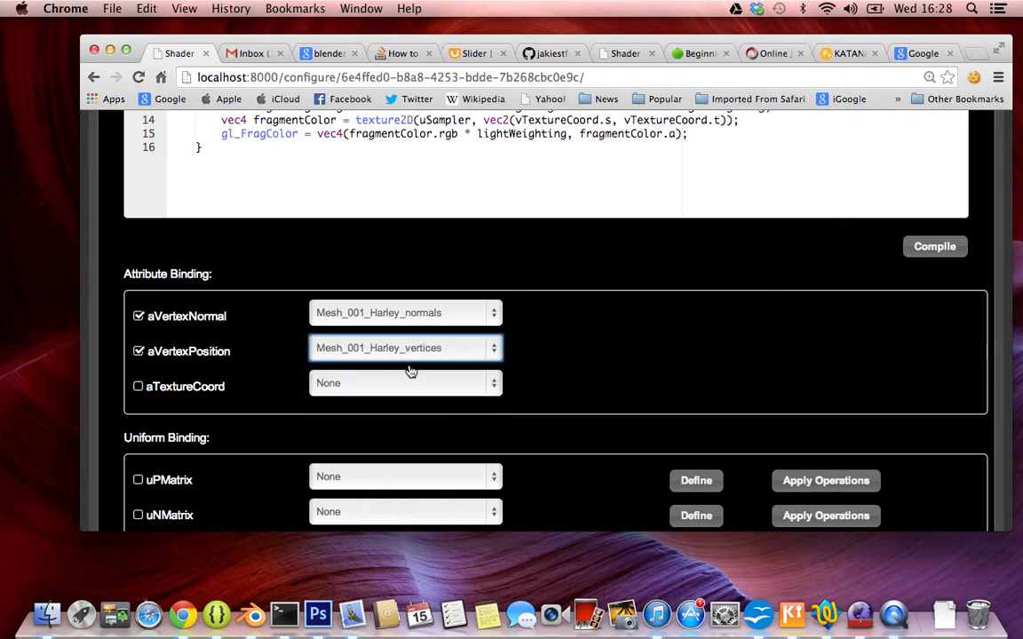
left_click(376, 389)
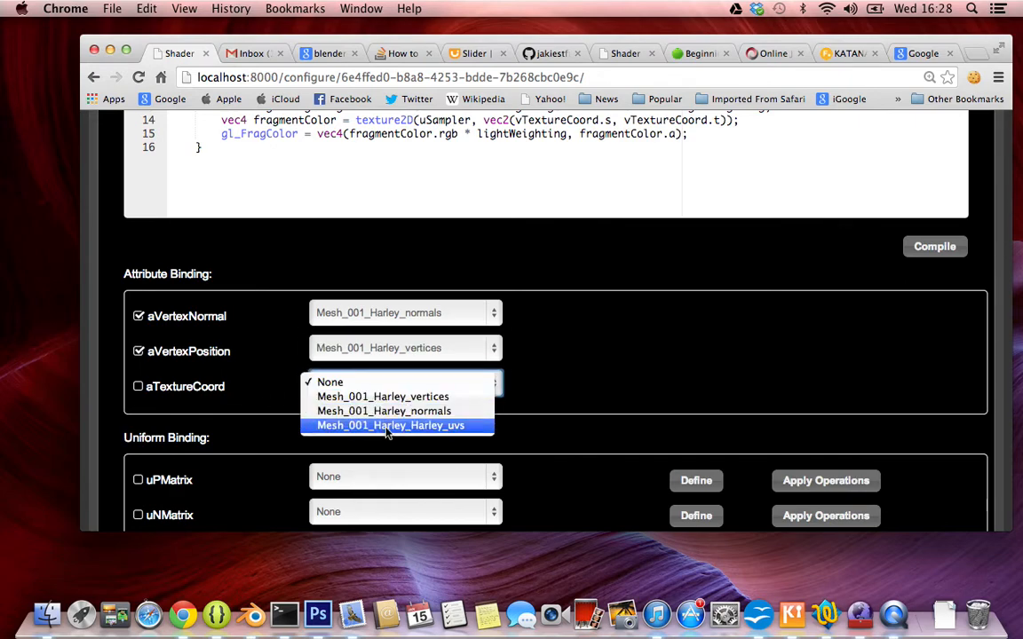
left_click(386, 427)
Examine the uniform declarations in the vertex and fragment shader code against the entries in the uniform binding list.
scroll(410, 431, "down", 5)
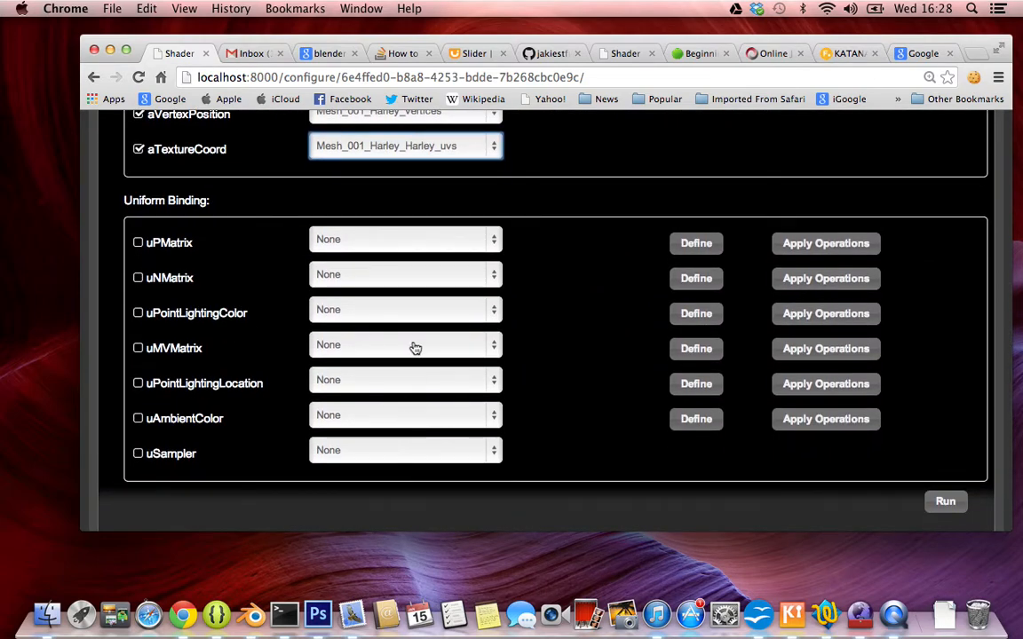
scroll(477, 224, "up", 5)
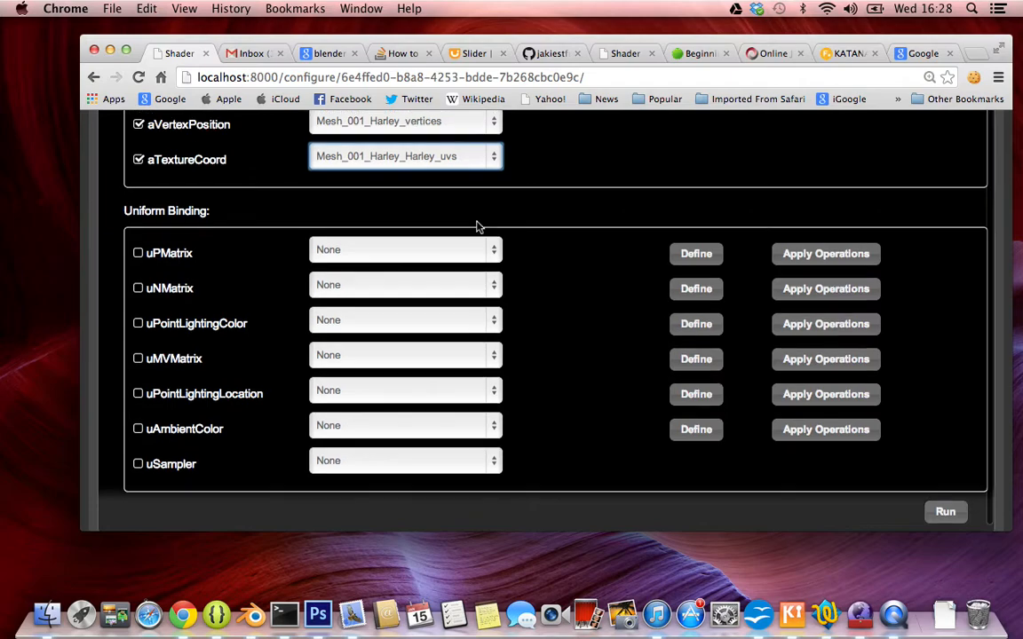
scroll(477, 224, "up", 8)
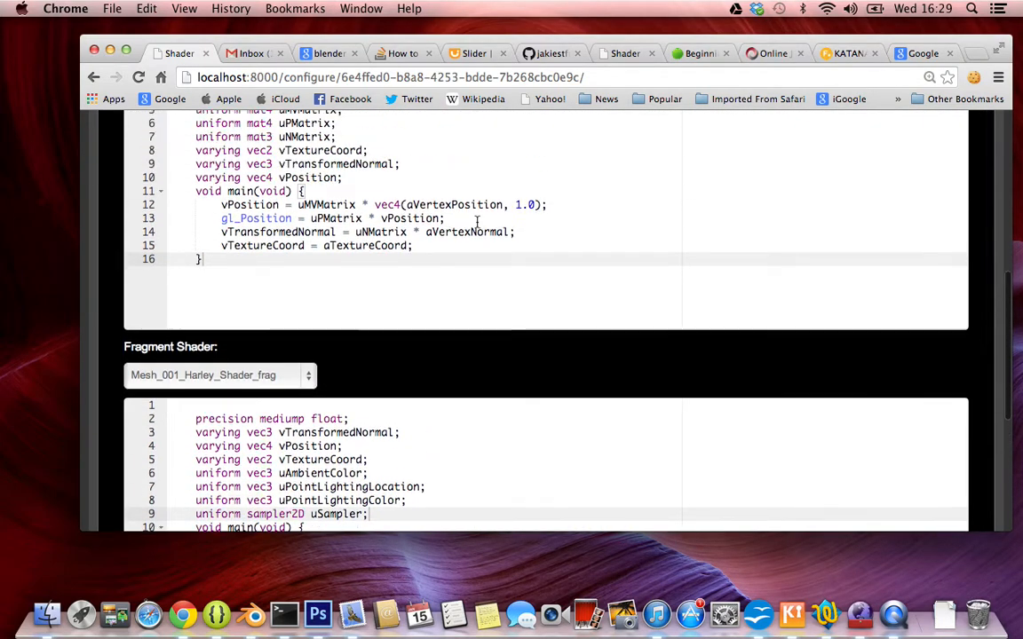
scroll(477, 223, "up", 1)
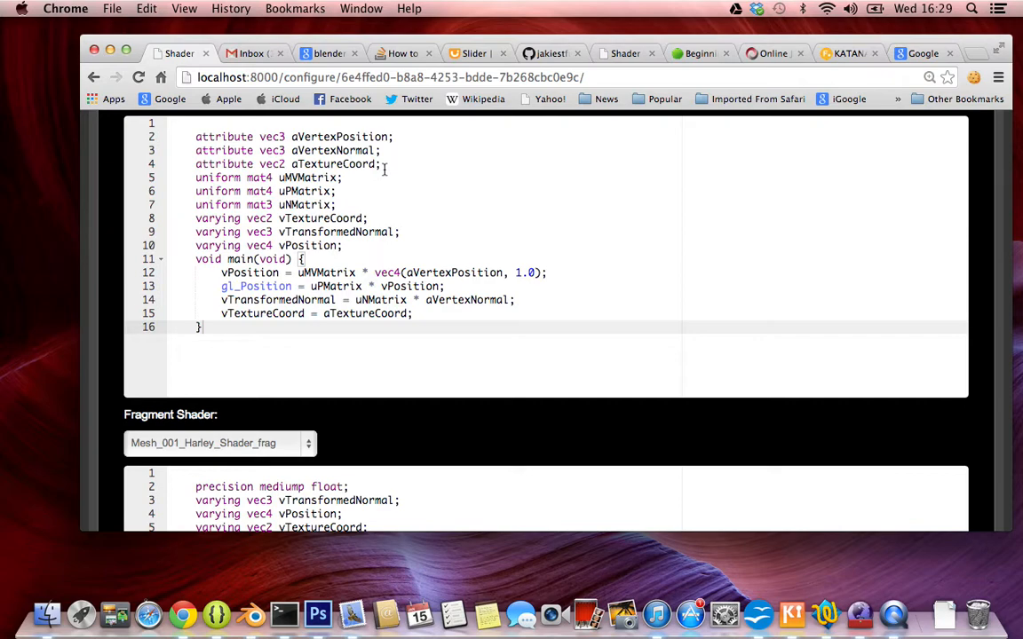
scroll(384, 169, "up", 1)
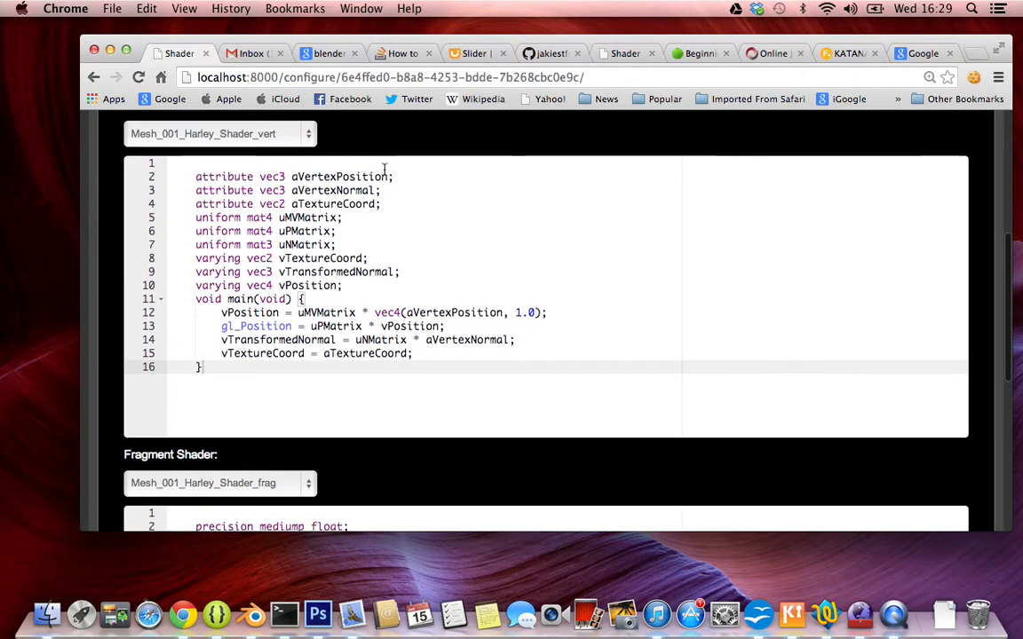
scroll(383, 169, "down", 1)
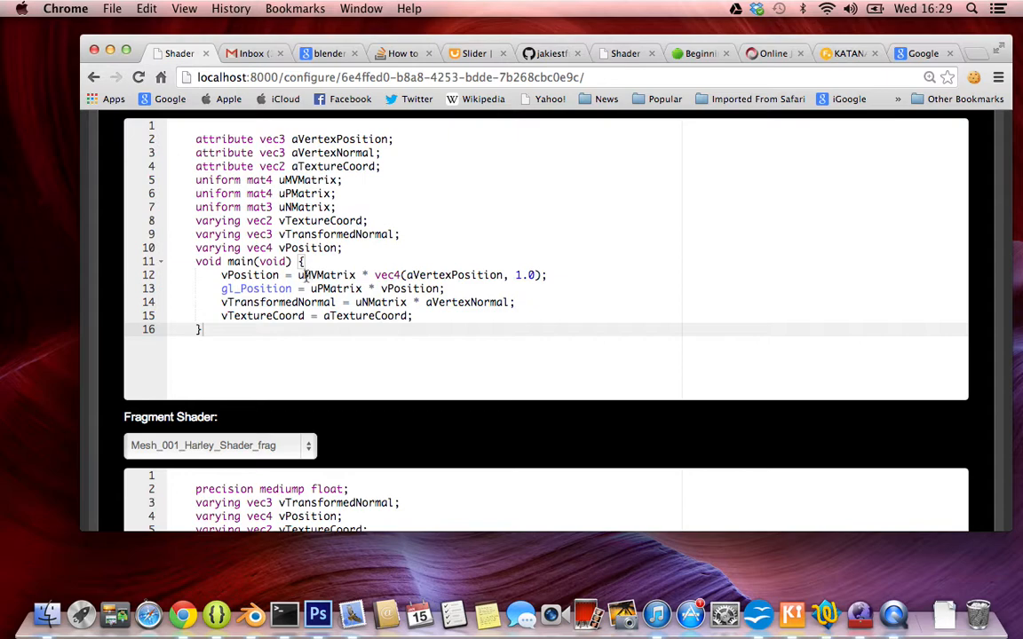
scroll(402, 228, "down", 2)
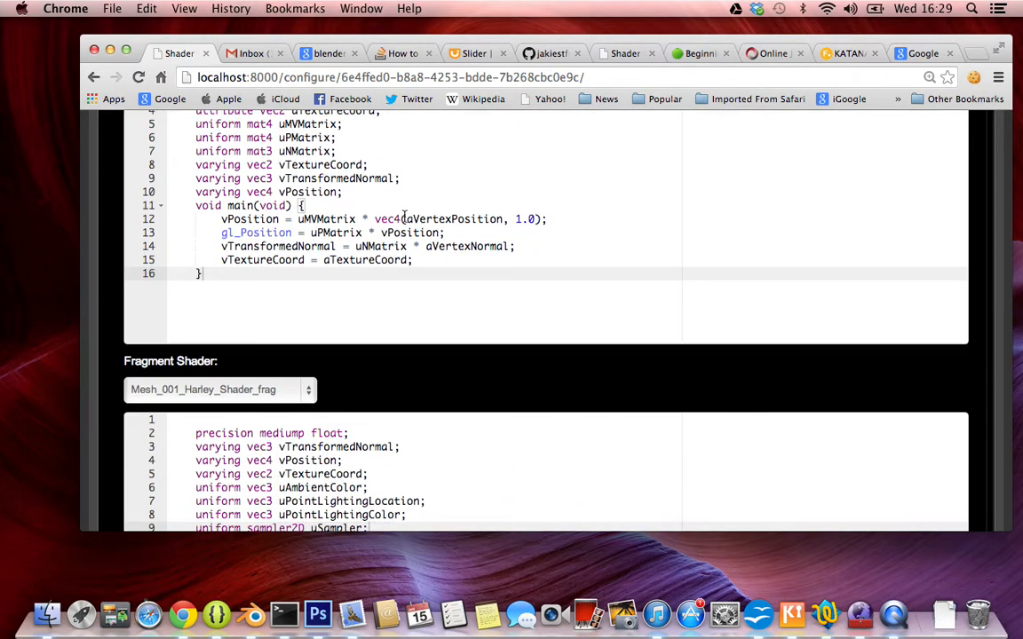
scroll(403, 219, "down", 12)
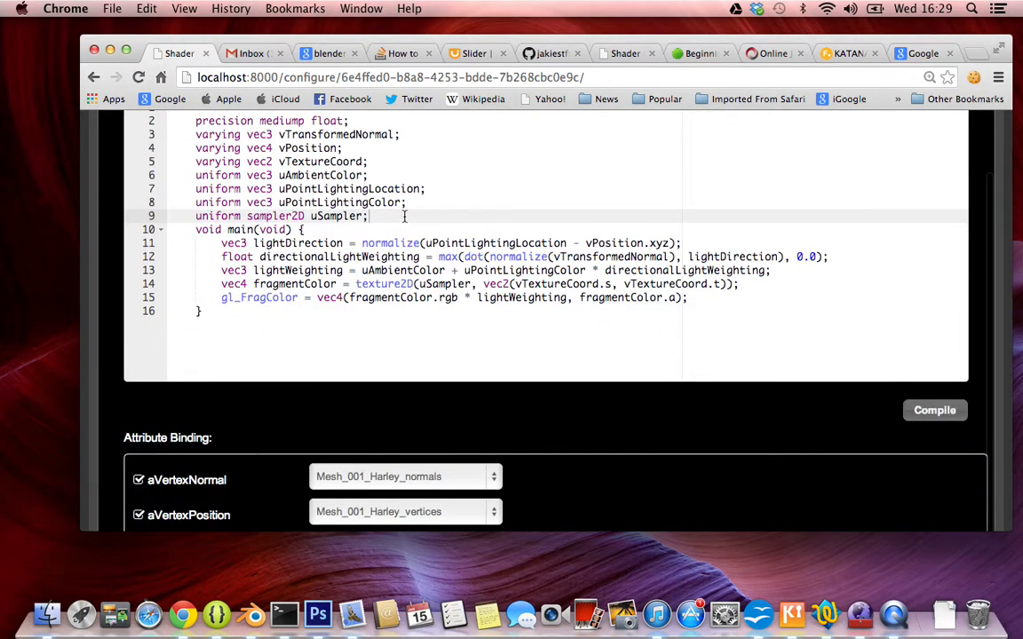
scroll(404, 219, "down", 3)
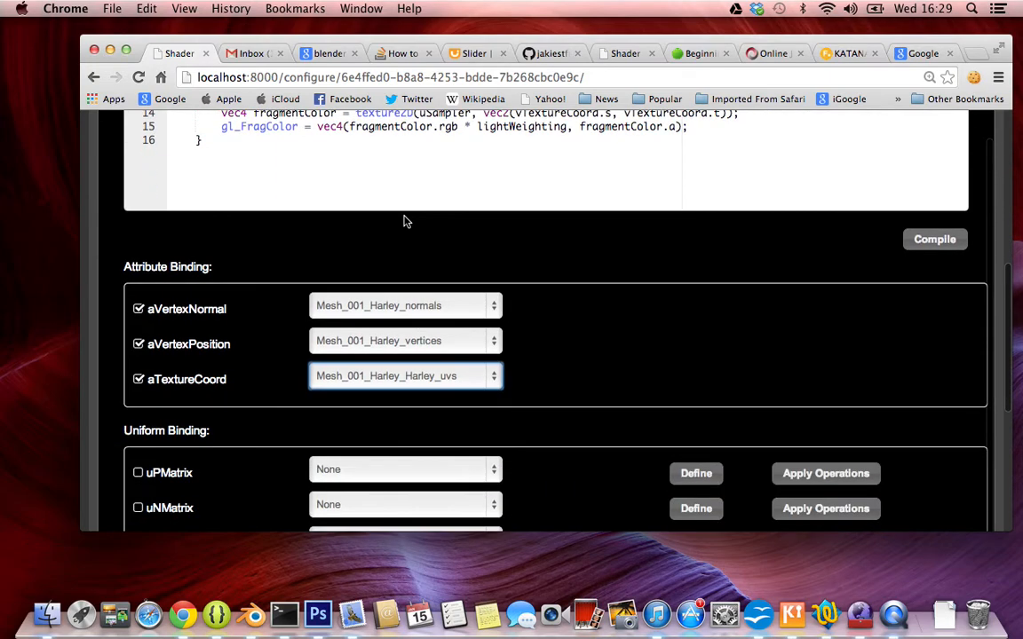
scroll(404, 220, "down", 5)
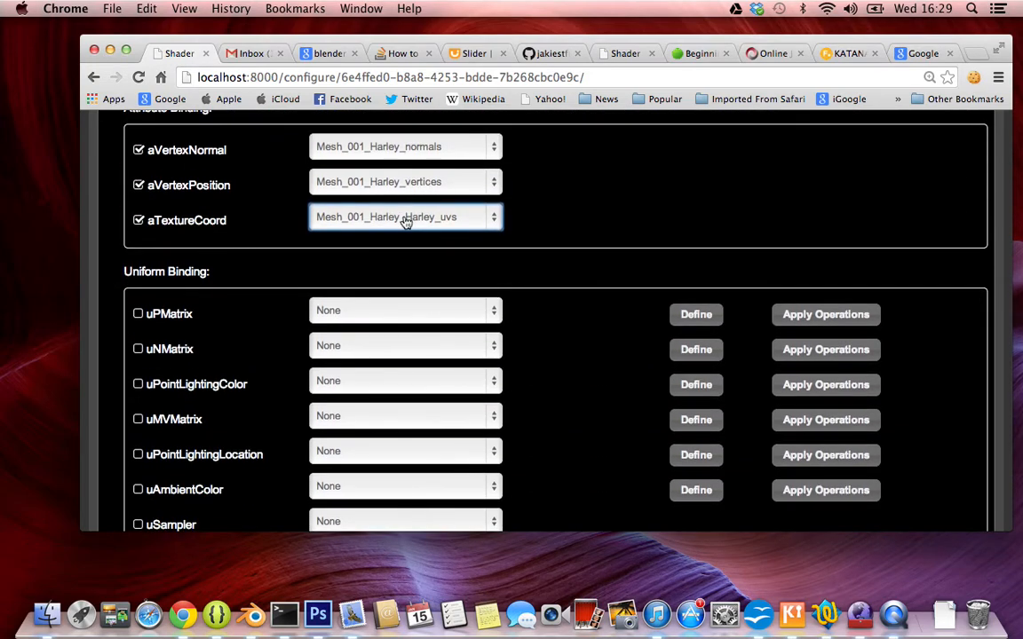
scroll(404, 221, "down", 3)
scroll(406, 220, "up", 4)
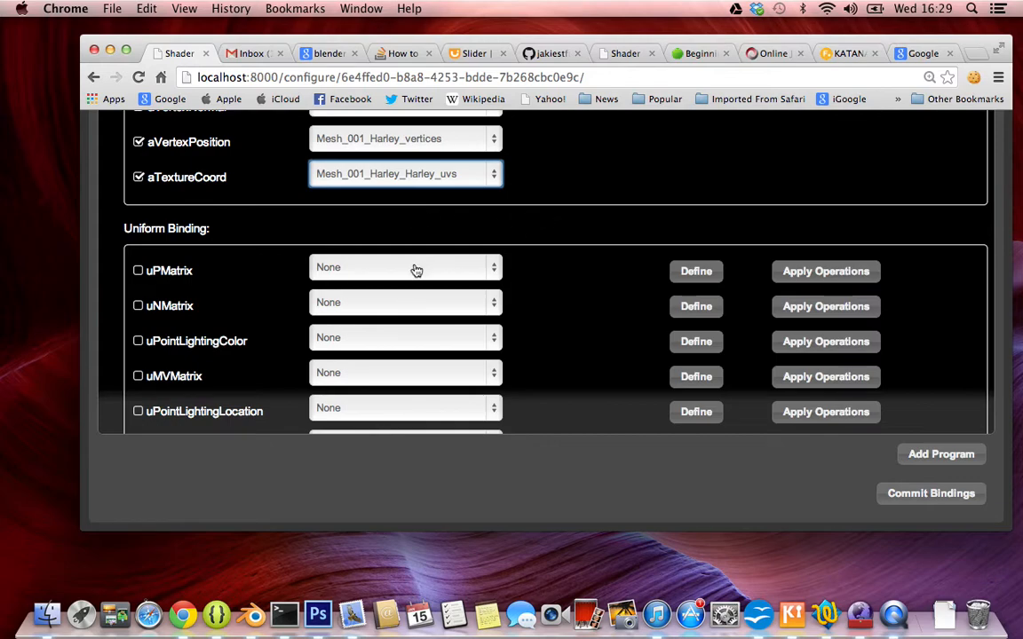
Inspect the matrix choices for uPMatrix and its uniform definition dialog, closing both without setting anything.
left_click(414, 268)
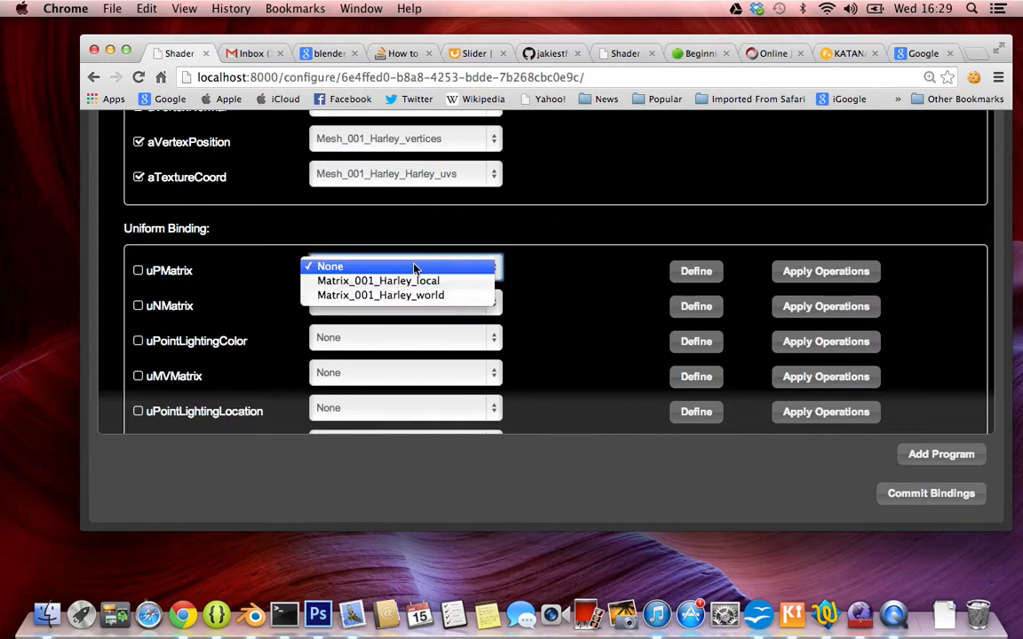
left_click(539, 252)
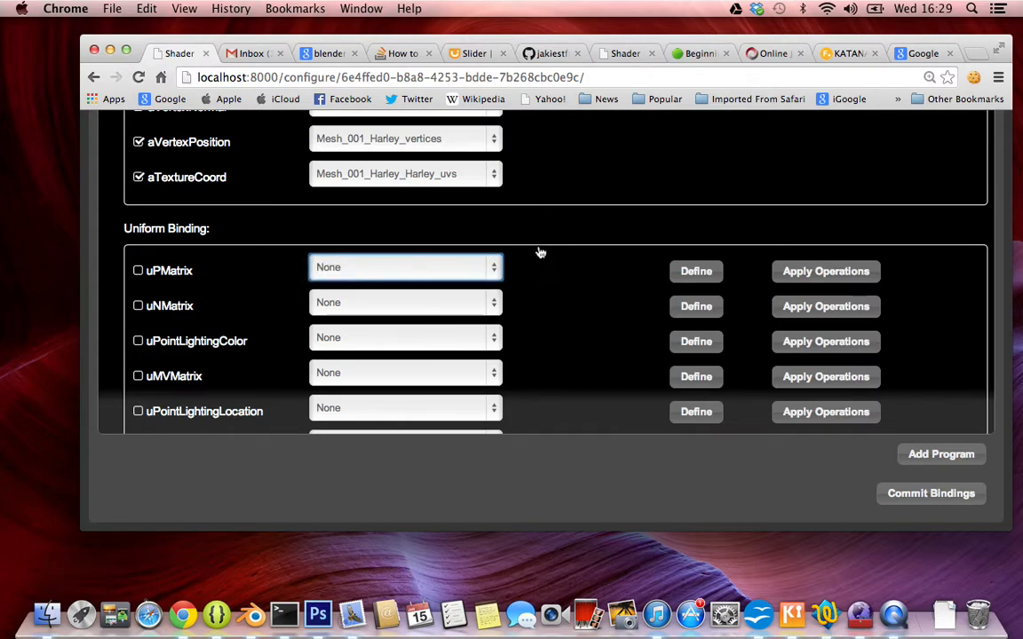
scroll(586, 249, "up", 10)
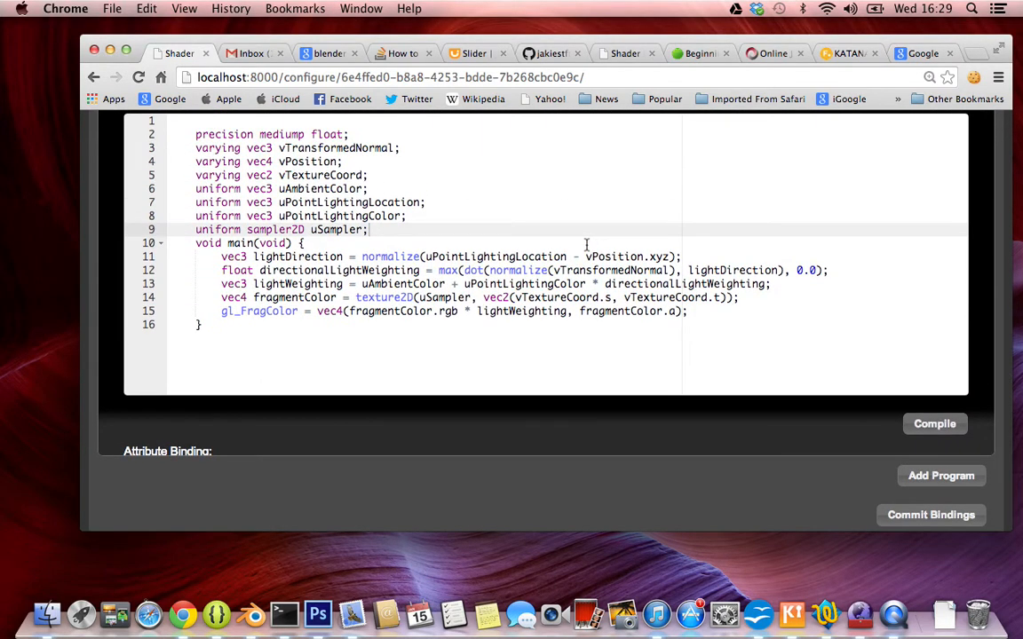
scroll(587, 247, "down", 10)
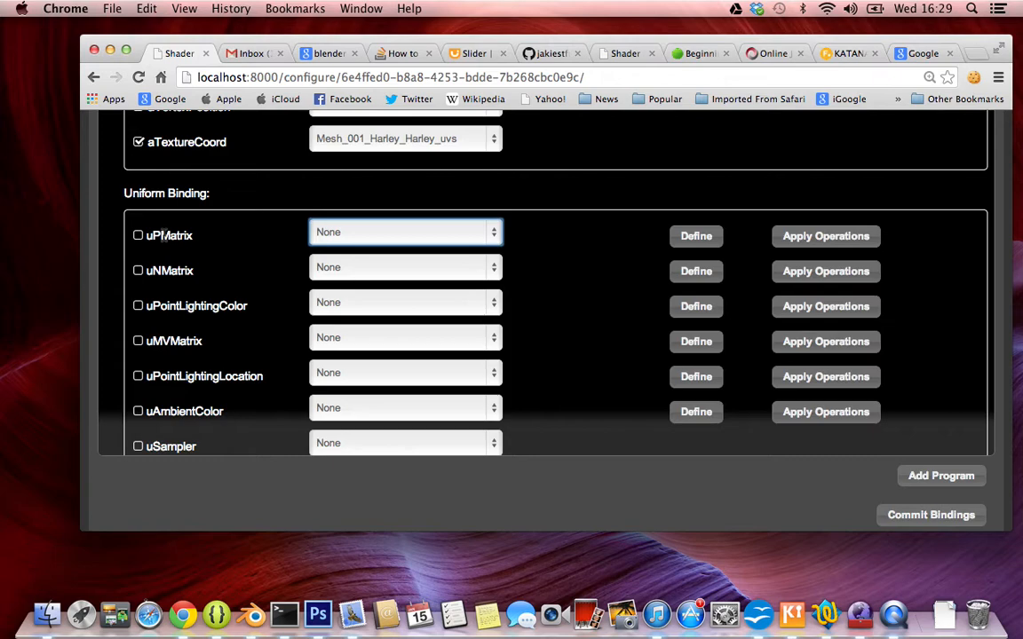
left_click(377, 231)
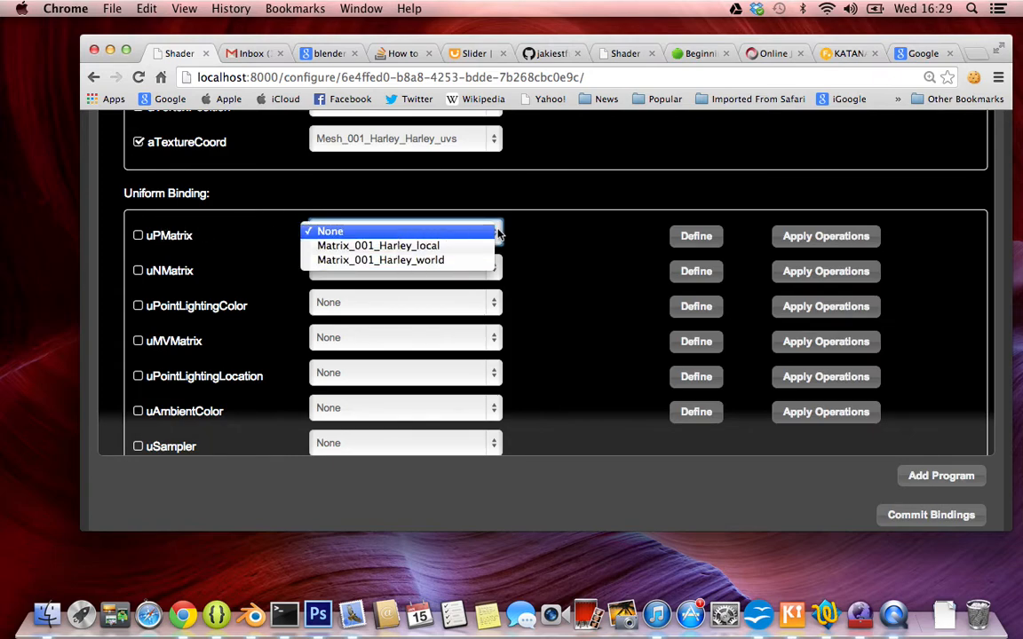
left_click(560, 222)
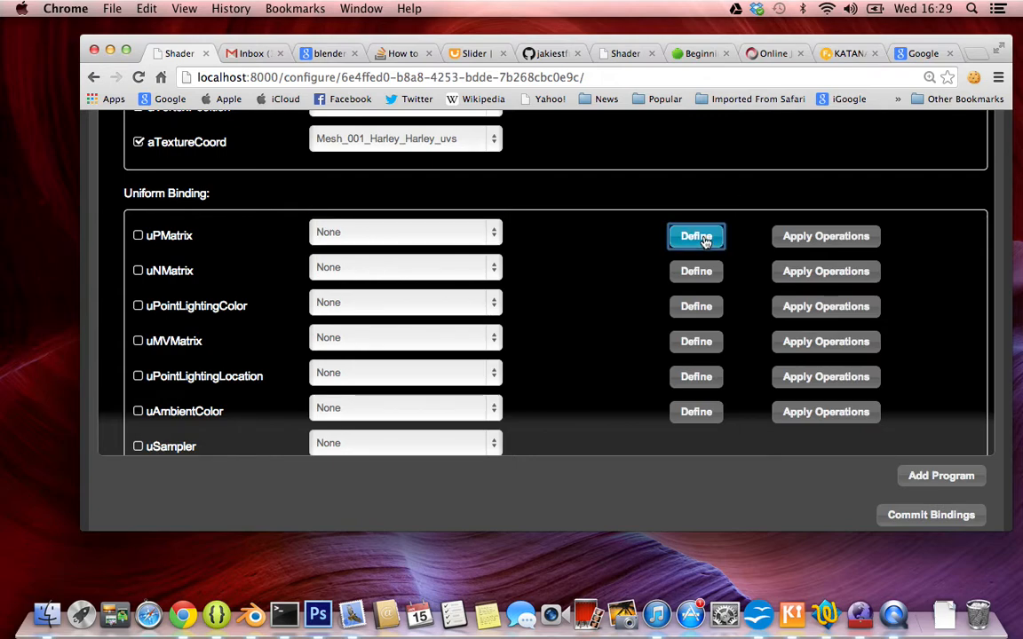
left_click(696, 236)
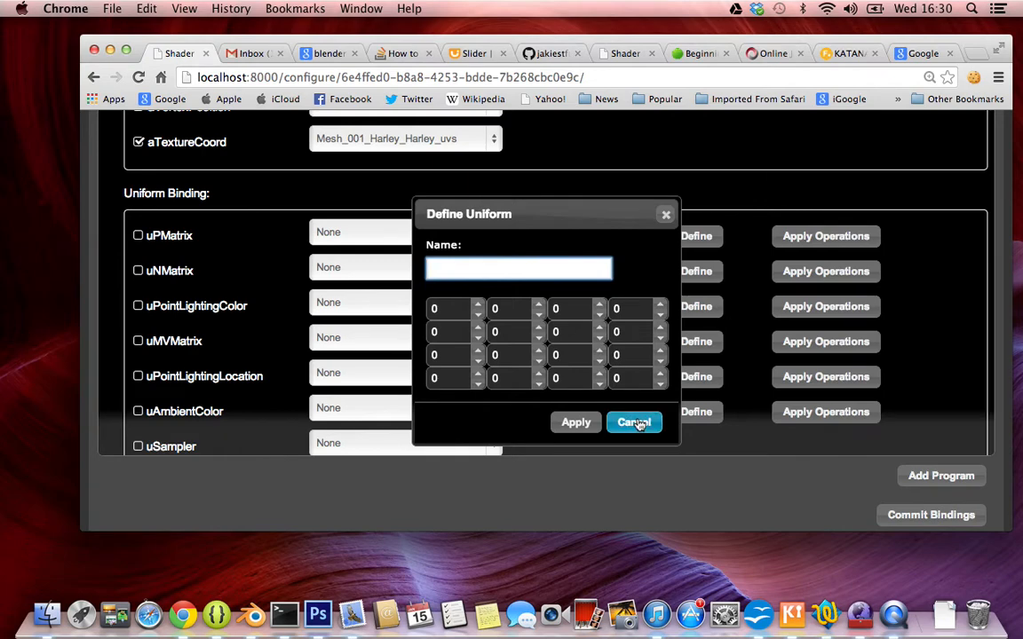
left_click(668, 217)
Bind uPMatrix through an applied Perspective operation named projection.
left_click(826, 241)
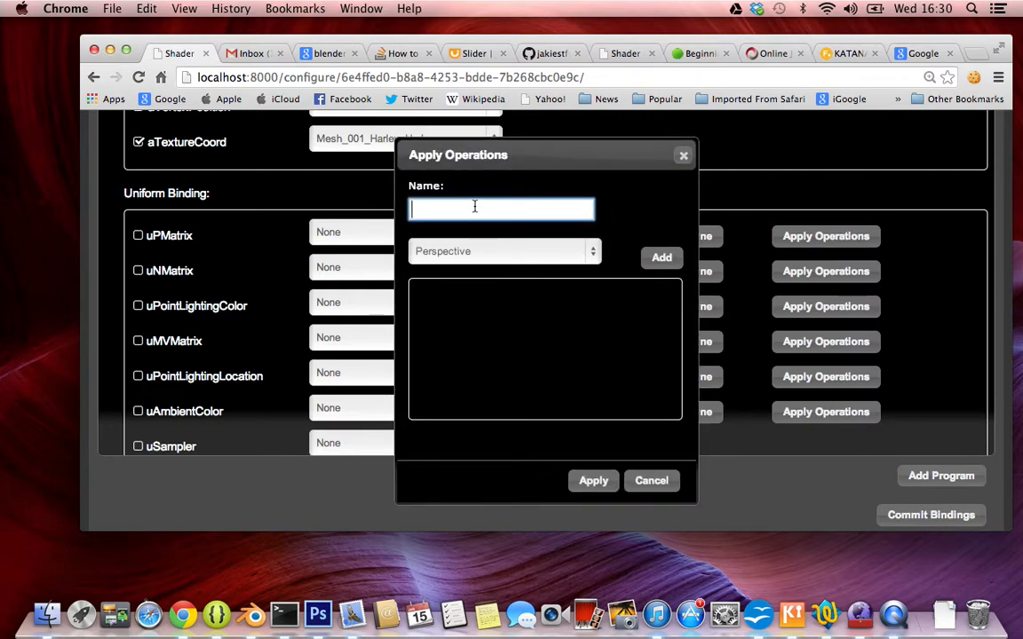
type("p")
type("ro")
type("jr")
key("BackSpace")
type("ection")
left_click(486, 253)
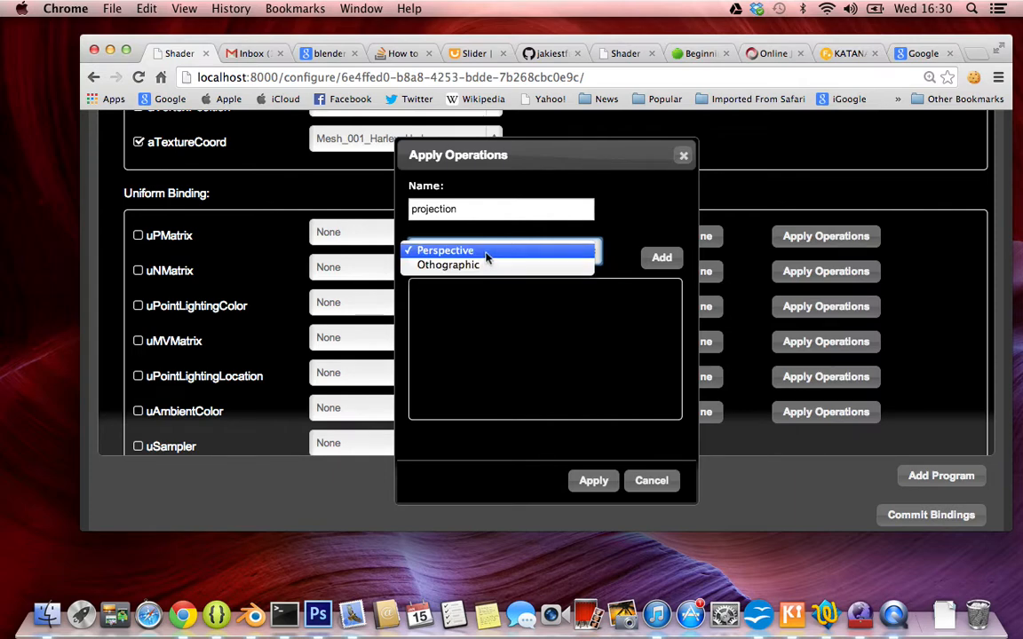
left_click(486, 253)
left_click(486, 254)
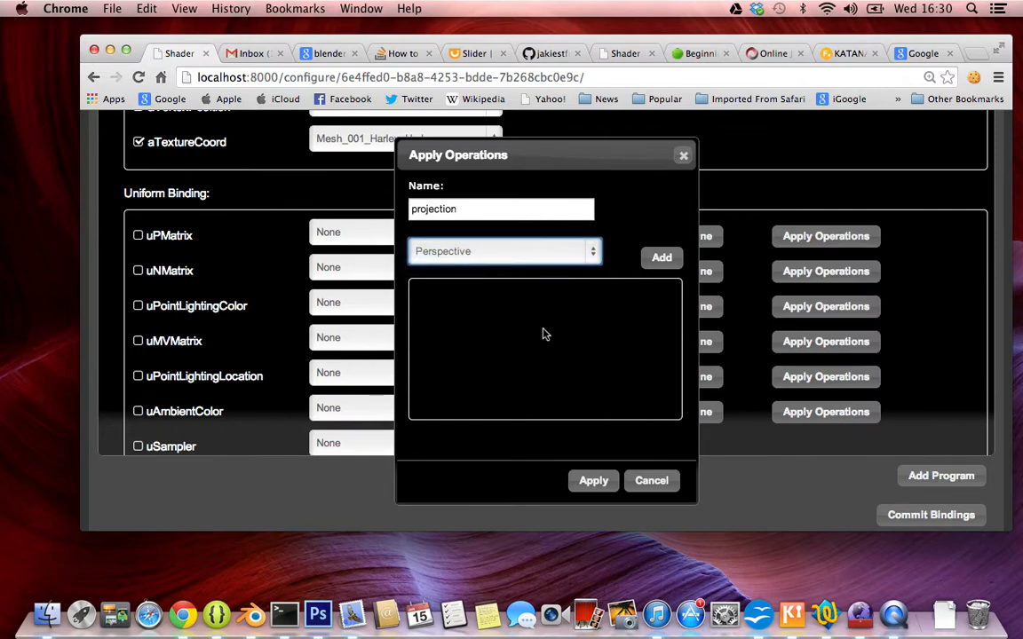
left_click(660, 258)
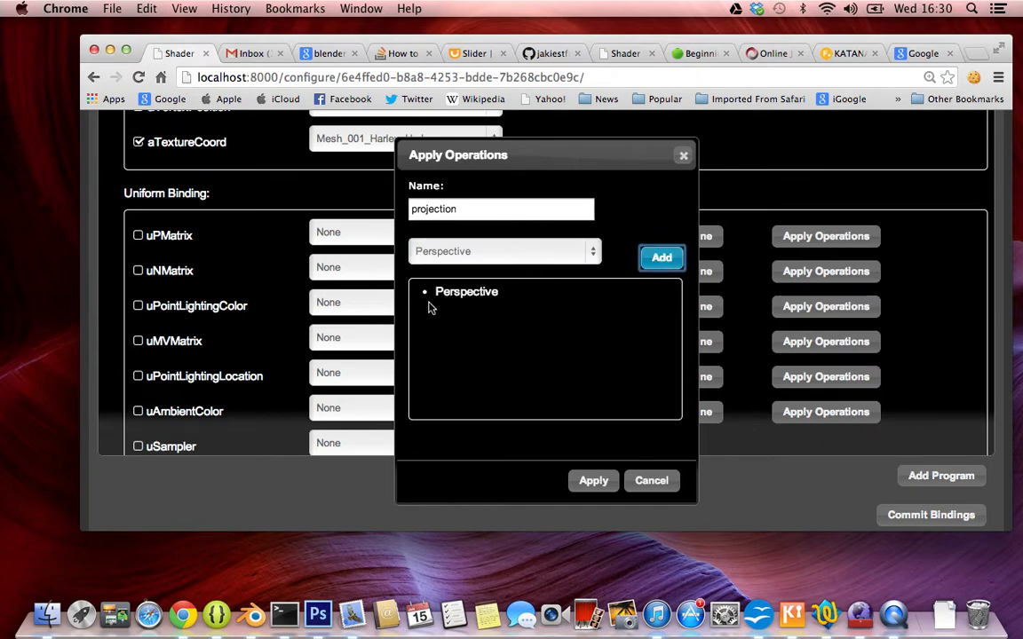
left_click(591, 481)
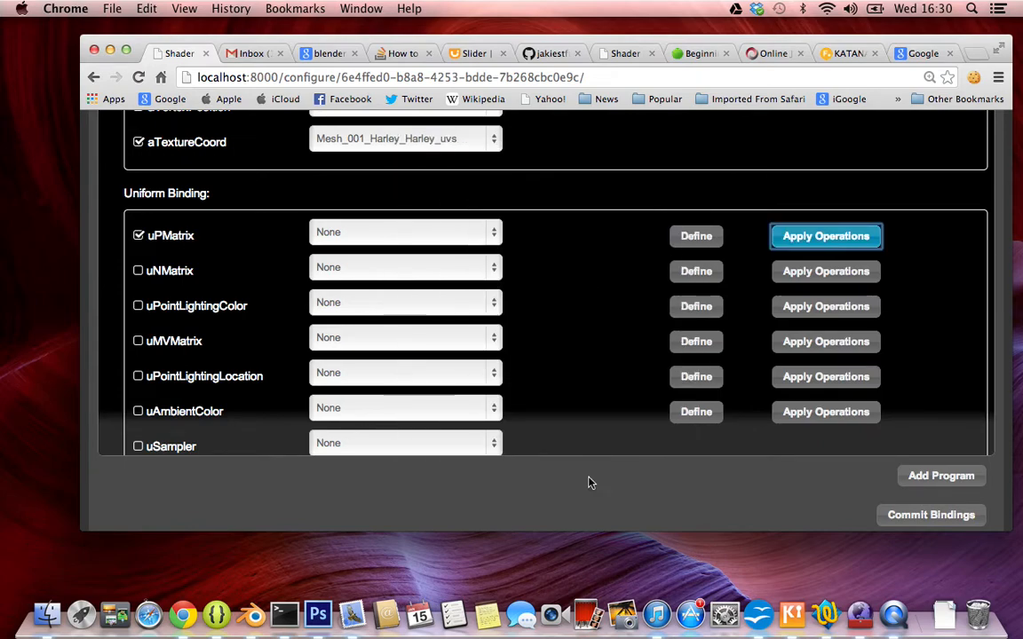
Bind uNMatrix to Matrix_001_Harley_world and apply the Inverse and Transpose operations to it, in that order.
left_click(397, 272)
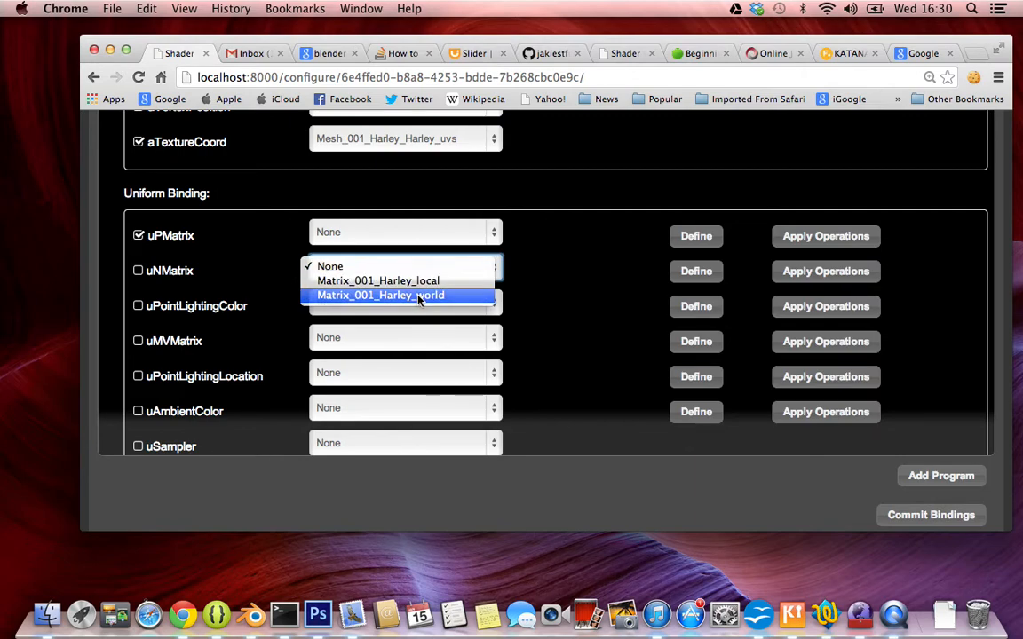
left_click(415, 295)
left_click(784, 281)
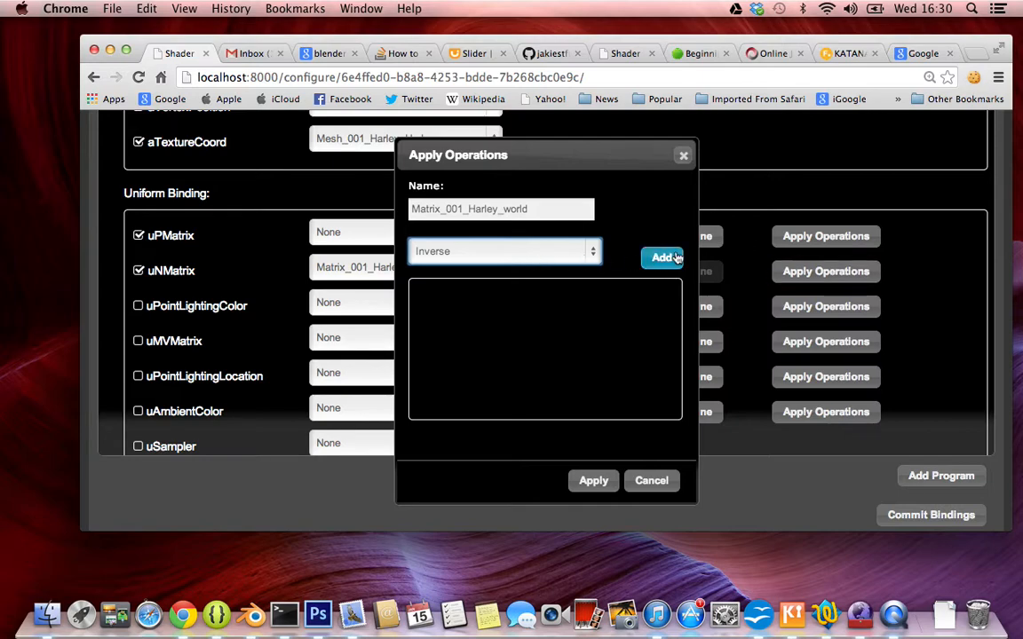
left_click(677, 258)
left_click(512, 255)
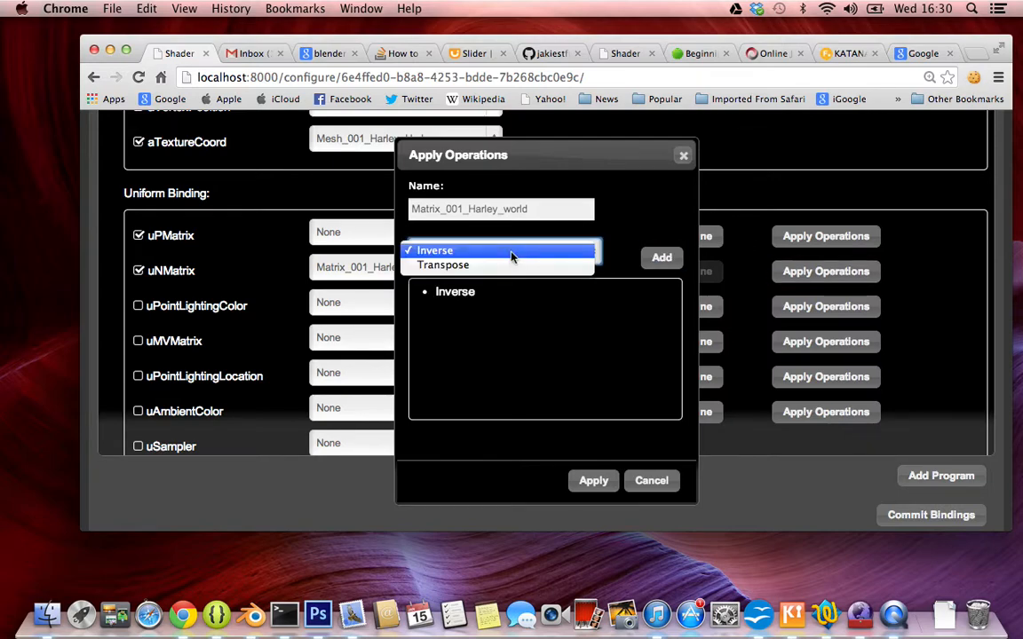
left_click(511, 264)
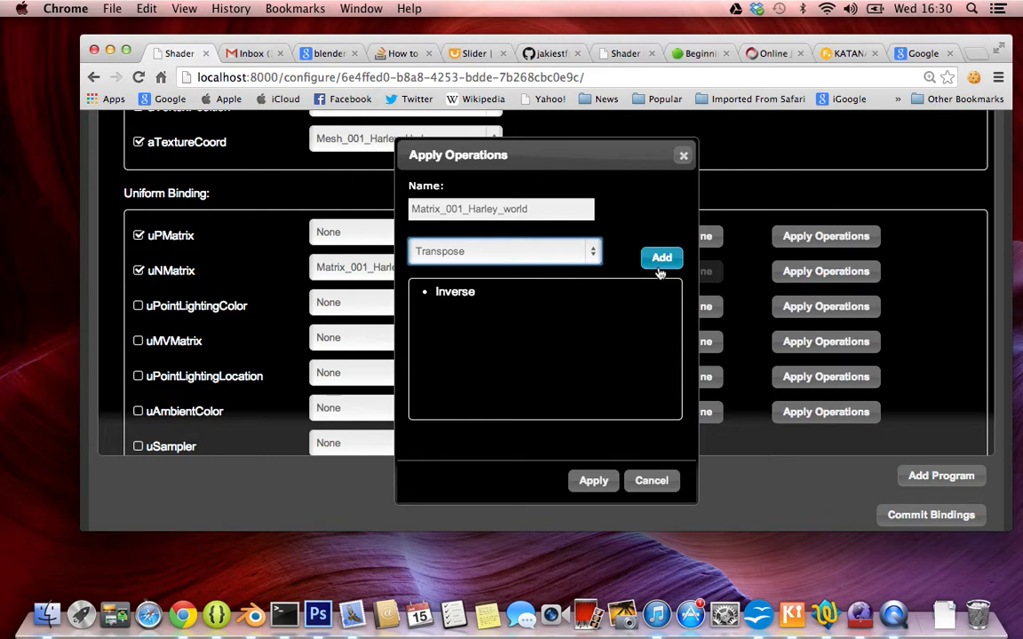
left_click(660, 267)
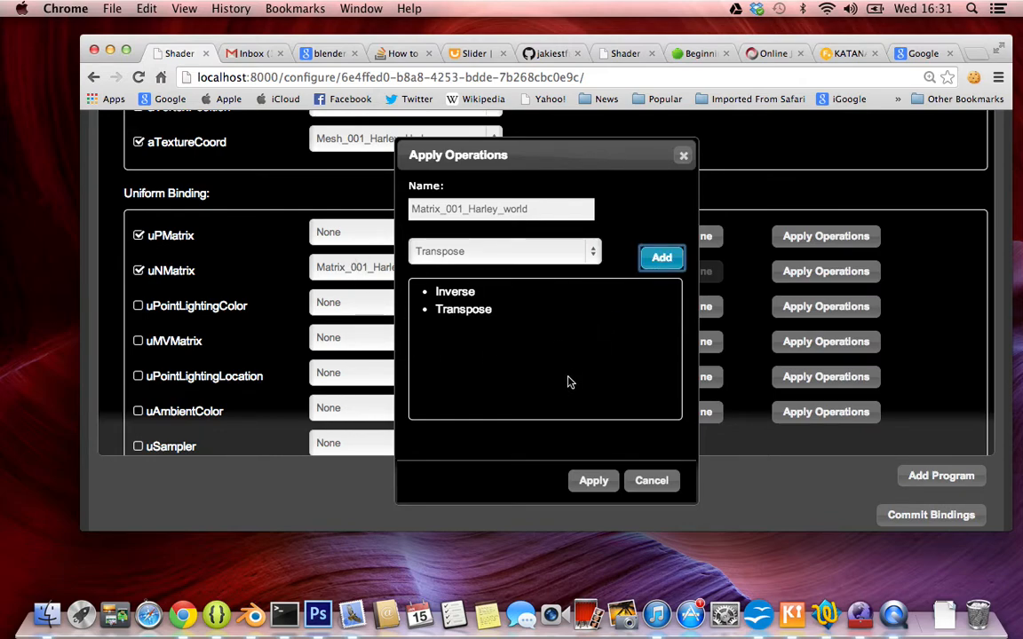
left_click(594, 480)
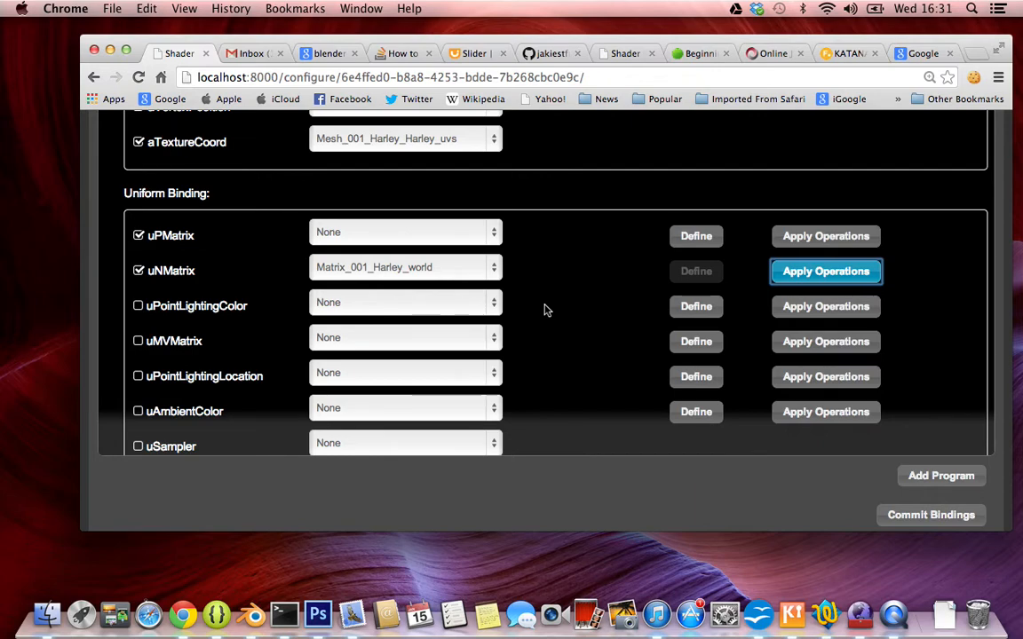
Define the uPointLightingColor uniform as lightColour with the values 1, 1, 1.
scroll(545, 309, "down", 2)
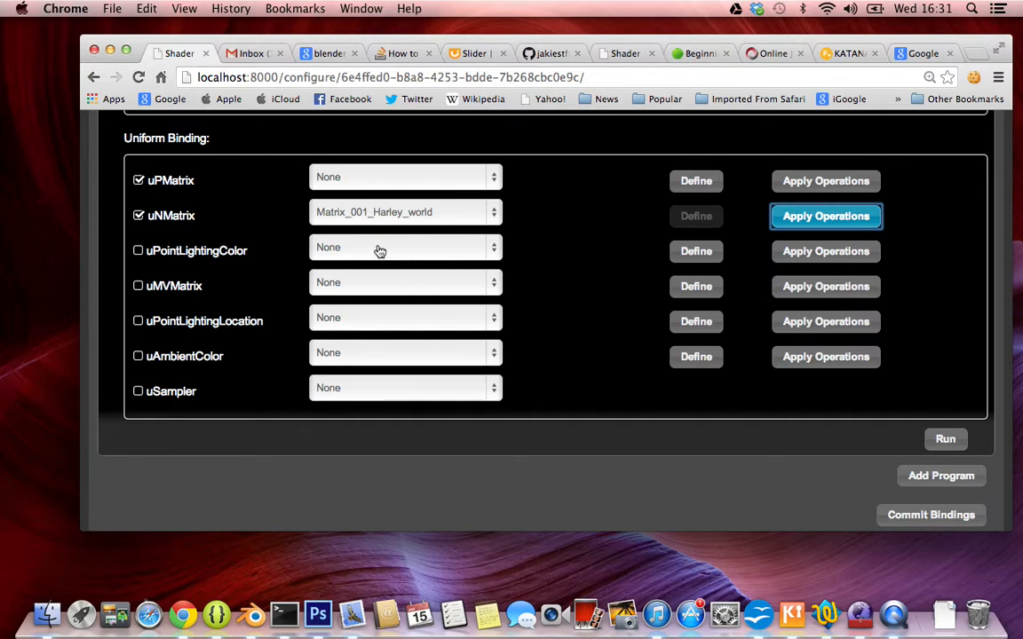
left_click(441, 250)
left_click(566, 251)
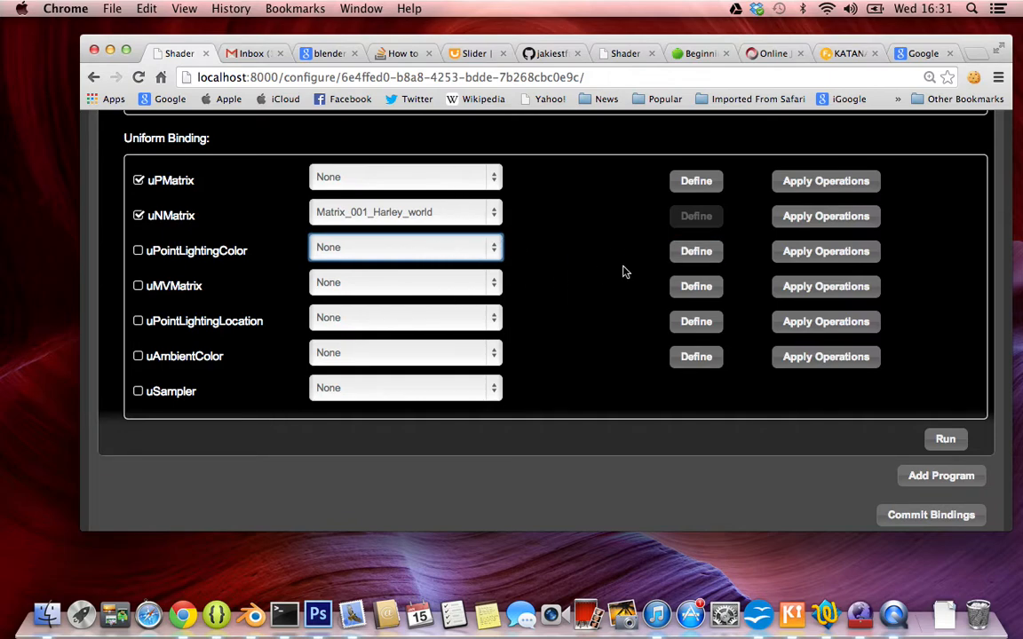
left_click(704, 257)
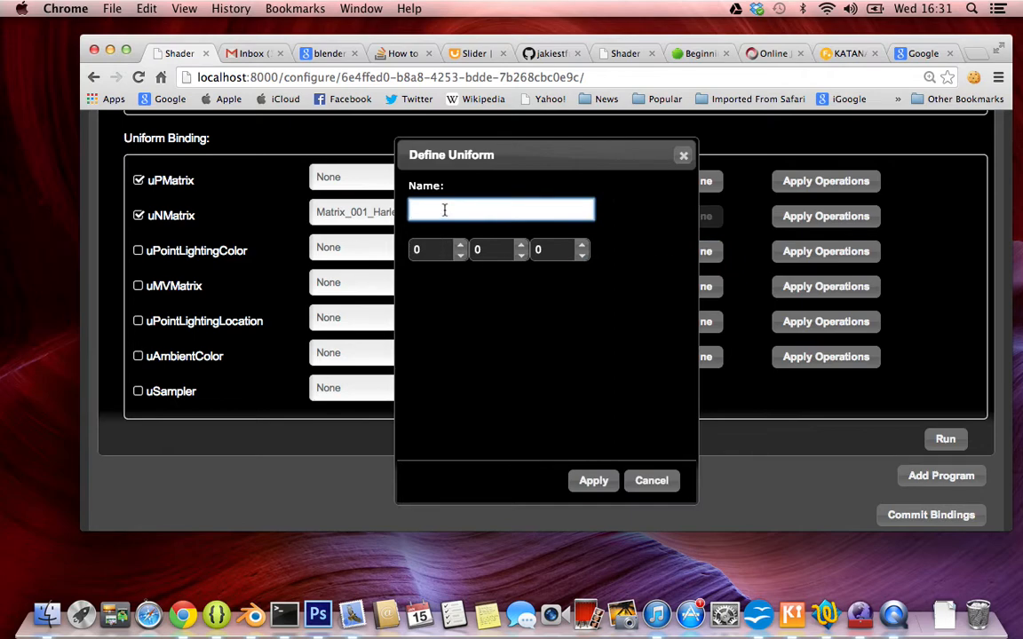
type("lightColour")
key("Tab")
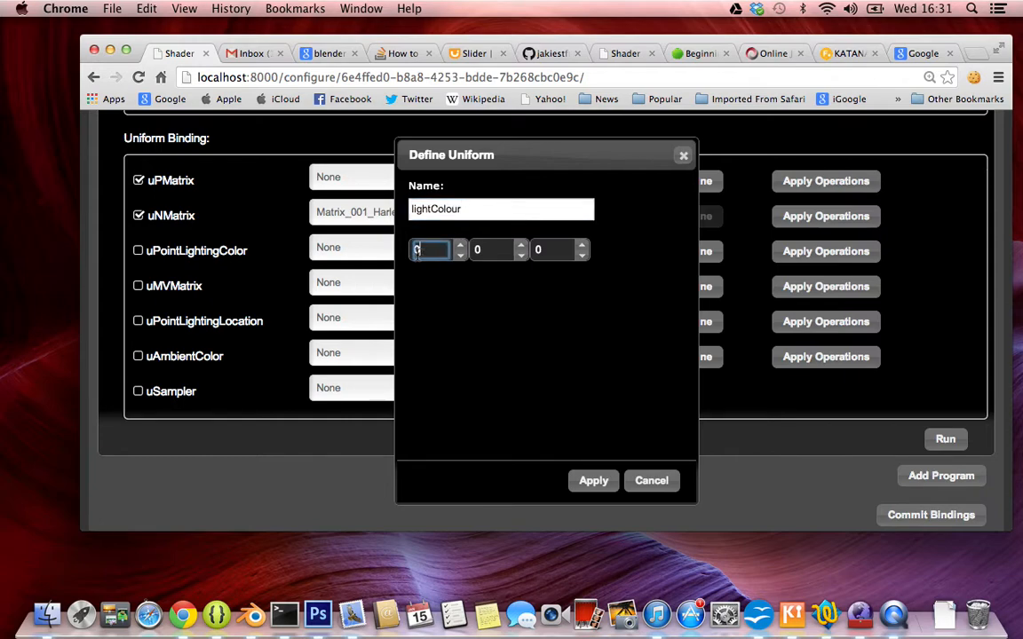
type("1")
key("Tab")
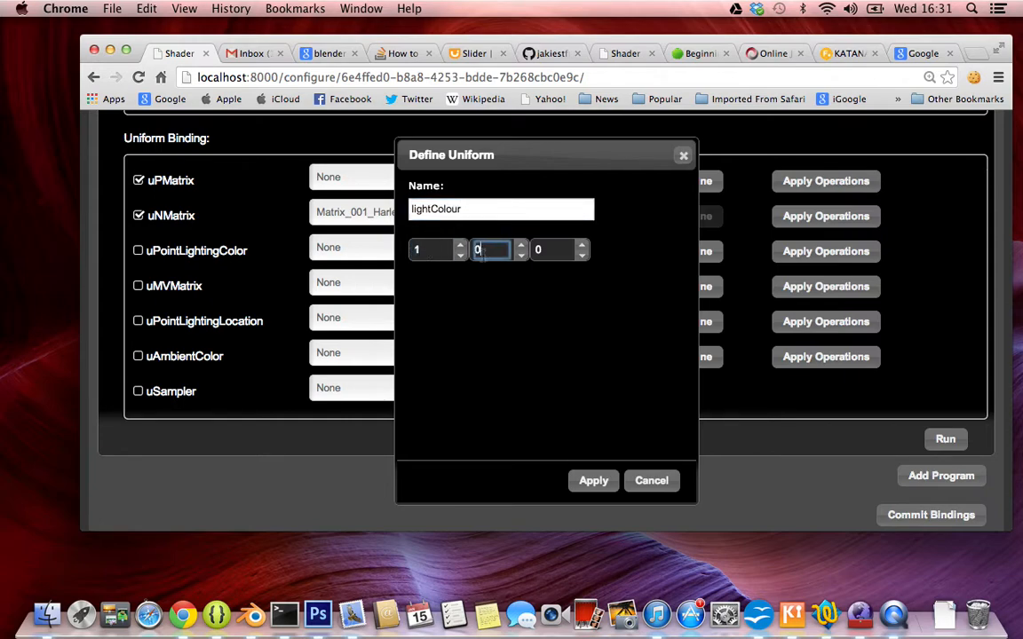
type("1")
key("Tab")
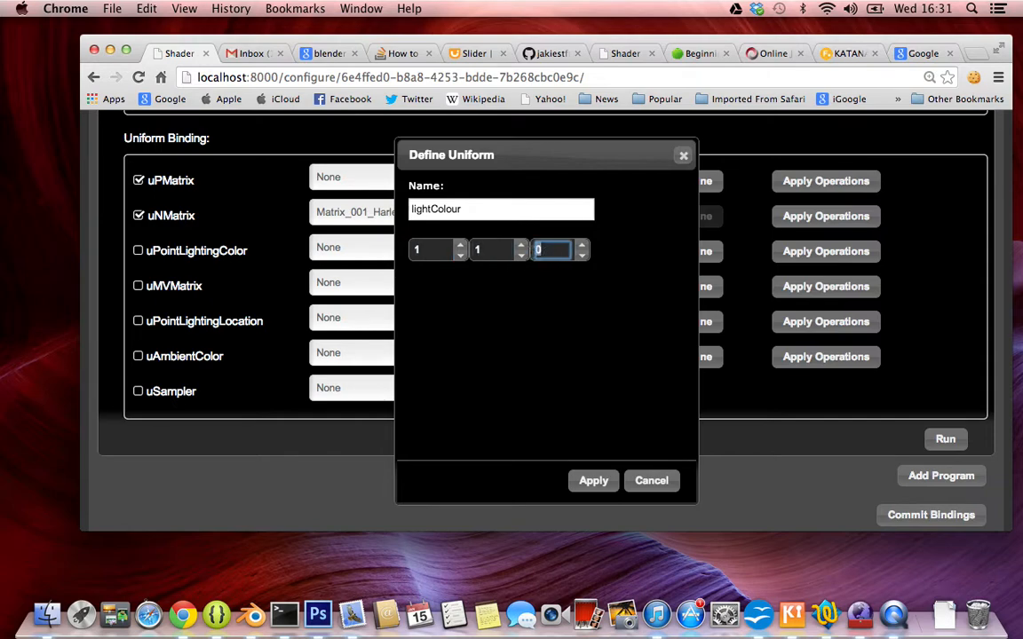
type("1")
left_click(592, 482)
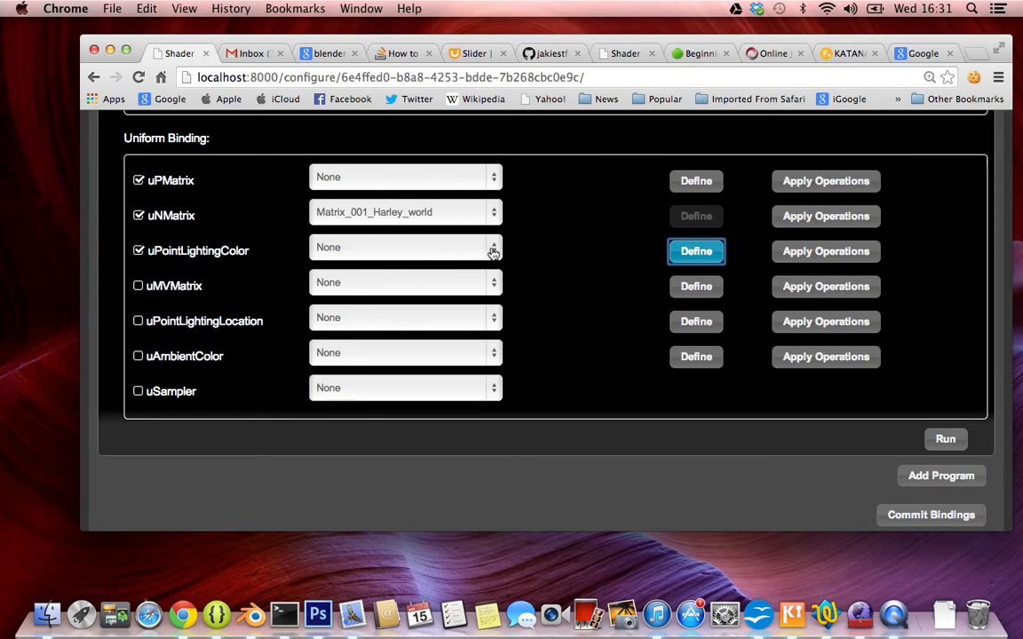
Apply a Range operation to uPointLightingColor, keeping min 0, max 1 and step 0.1.
left_click(785, 253)
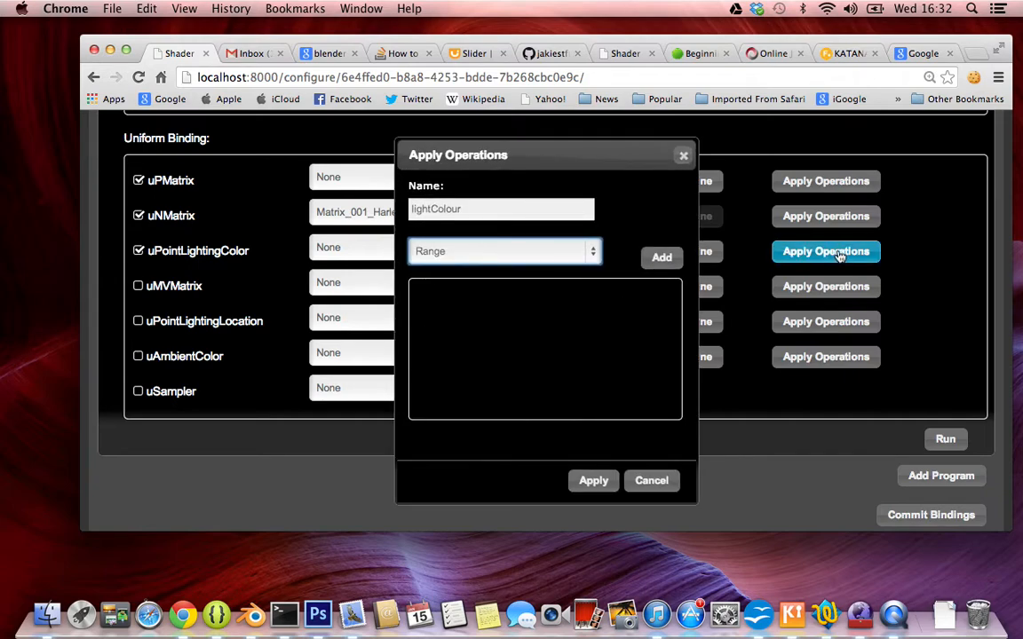
left_click(661, 258)
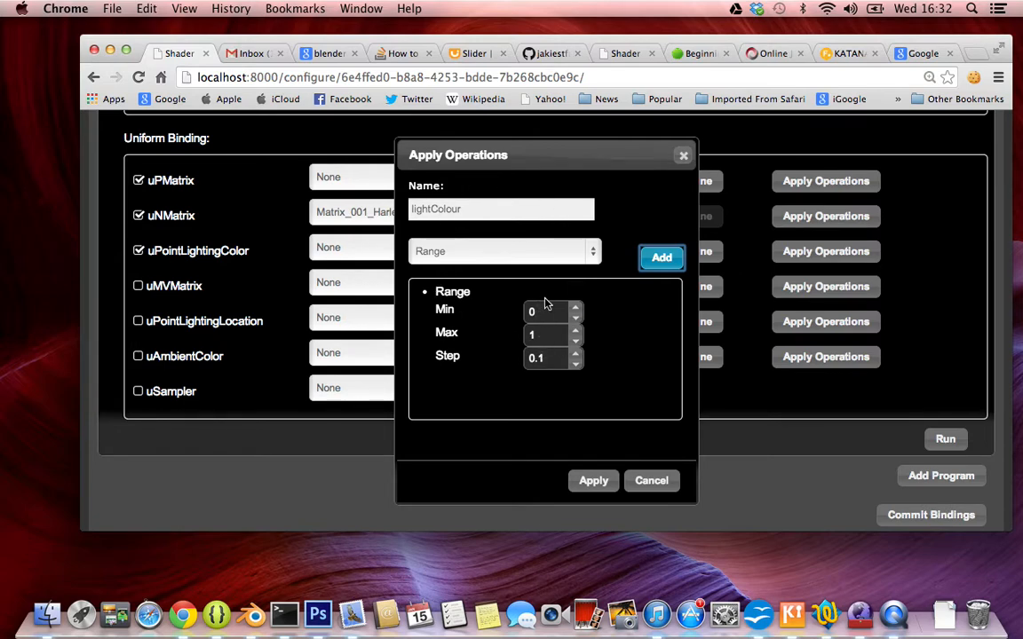
left_click(595, 482)
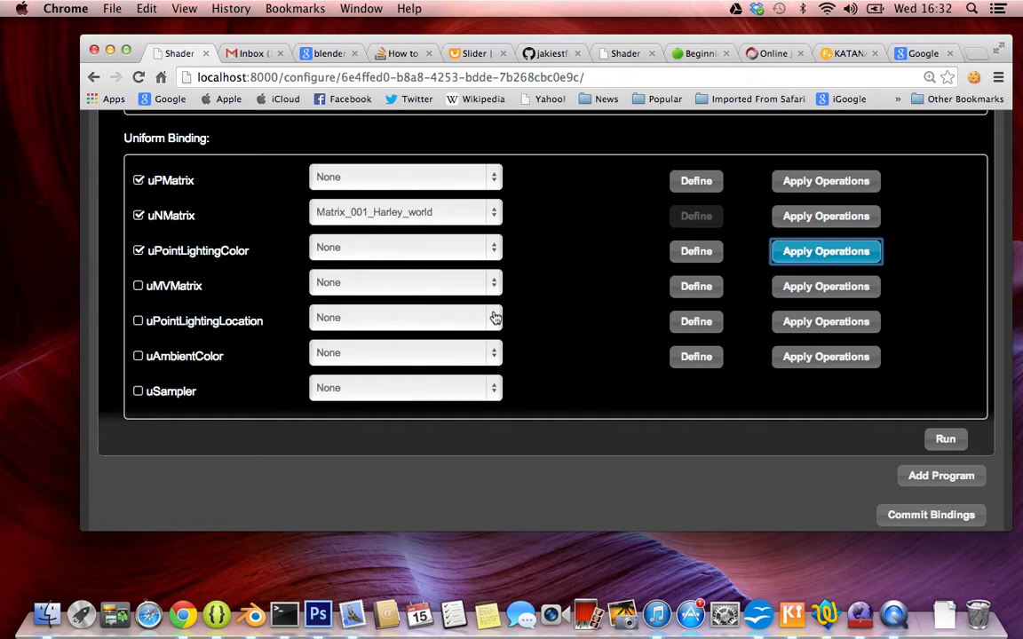
Define the uPointLightingLocation uniform as litghtLoc, keeping its values at 0, 0, 0.
left_click(680, 327)
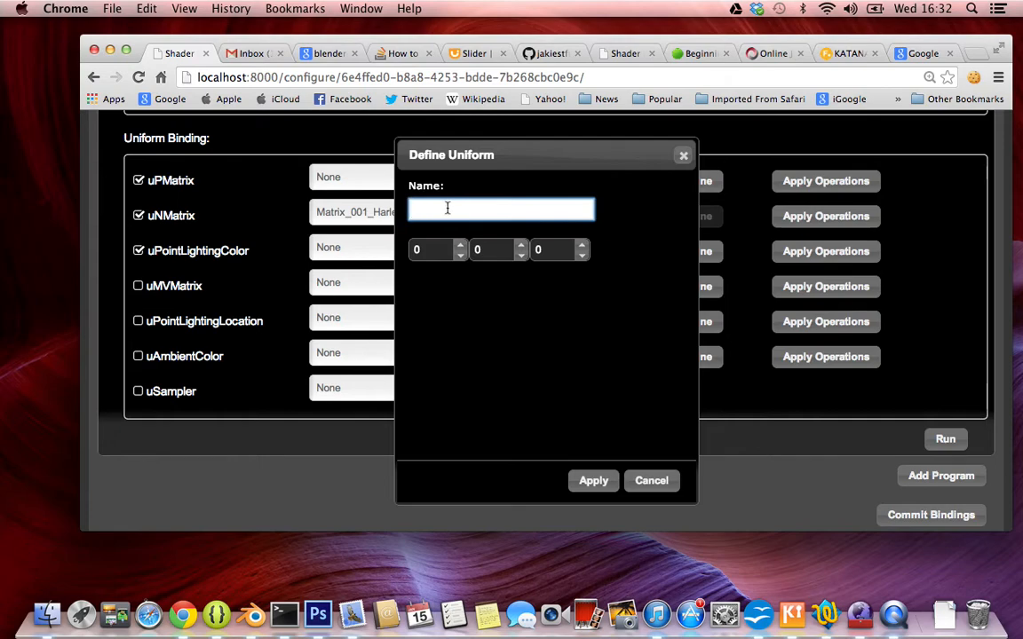
type("lith")
type("ghtLoc")
left_click(594, 482)
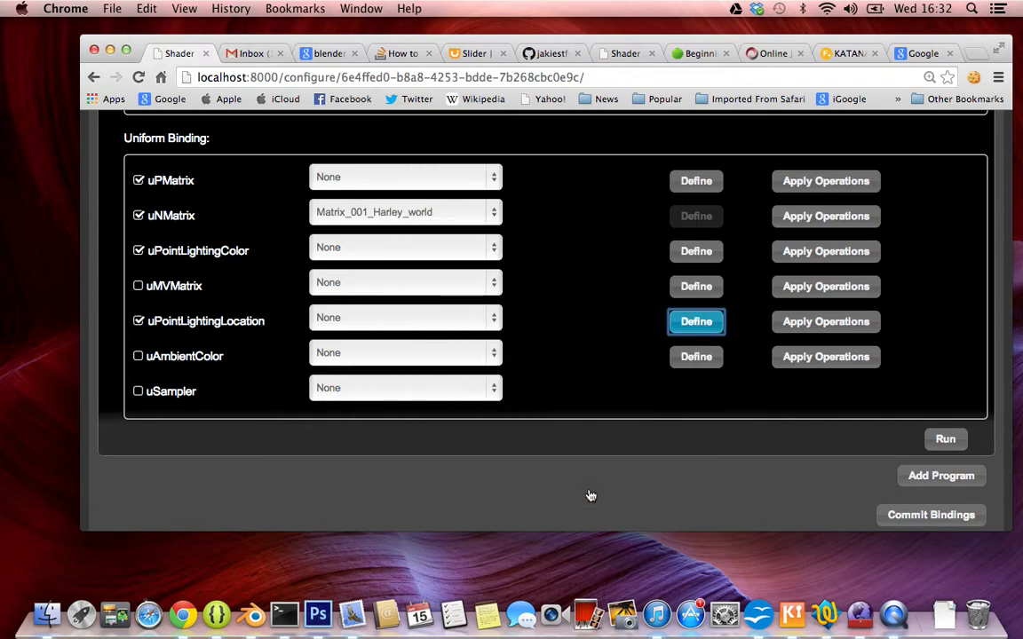
Apply a Range operation to uPointLightingLocation with min -100, max 100 and step 1.
left_click(798, 327)
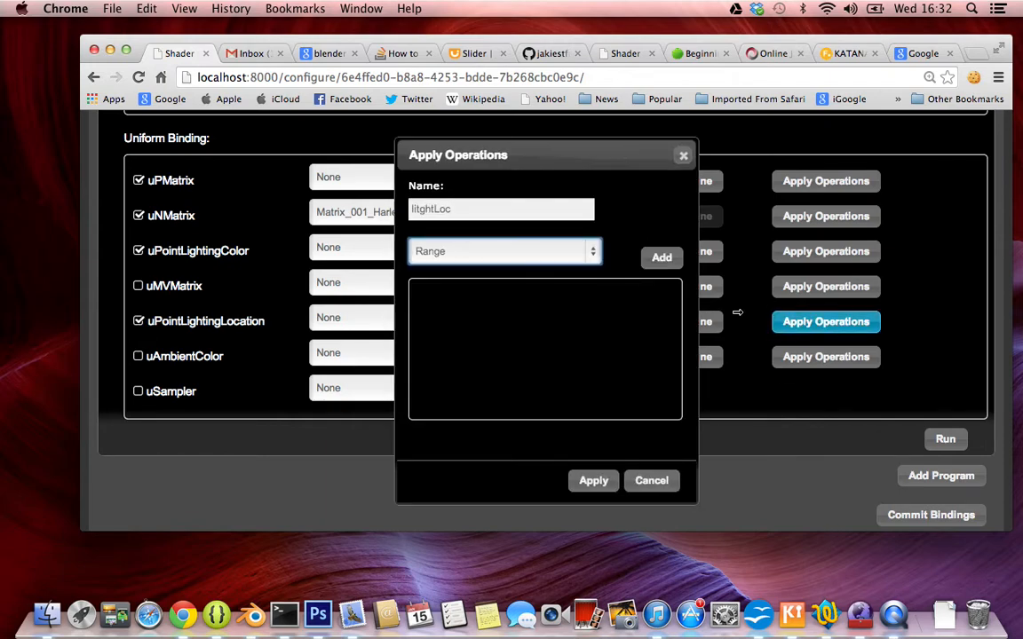
left_click(662, 259)
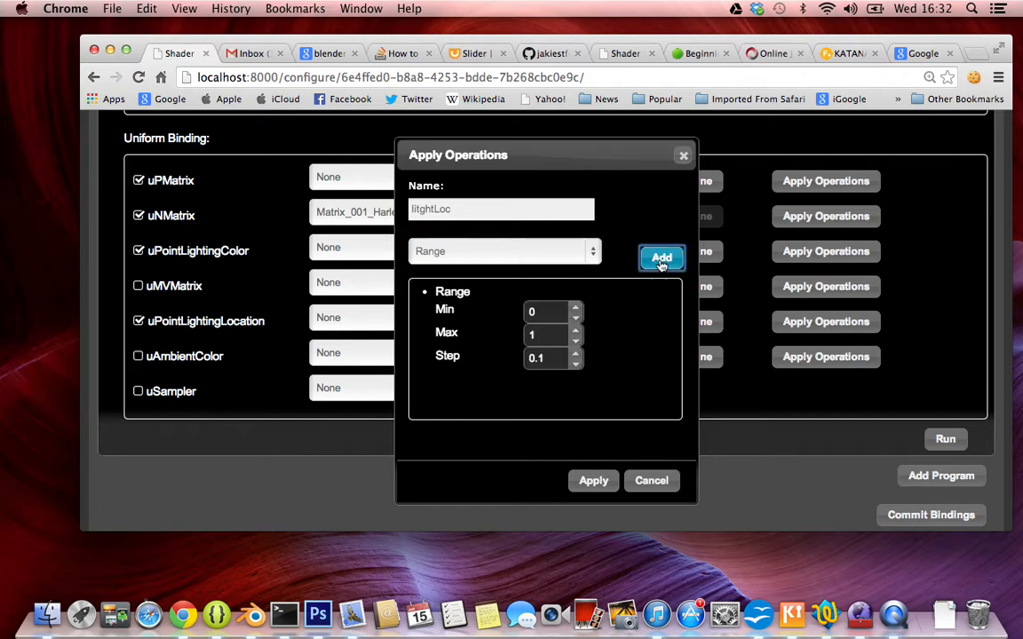
left_click(533, 312)
double_click(532, 311)
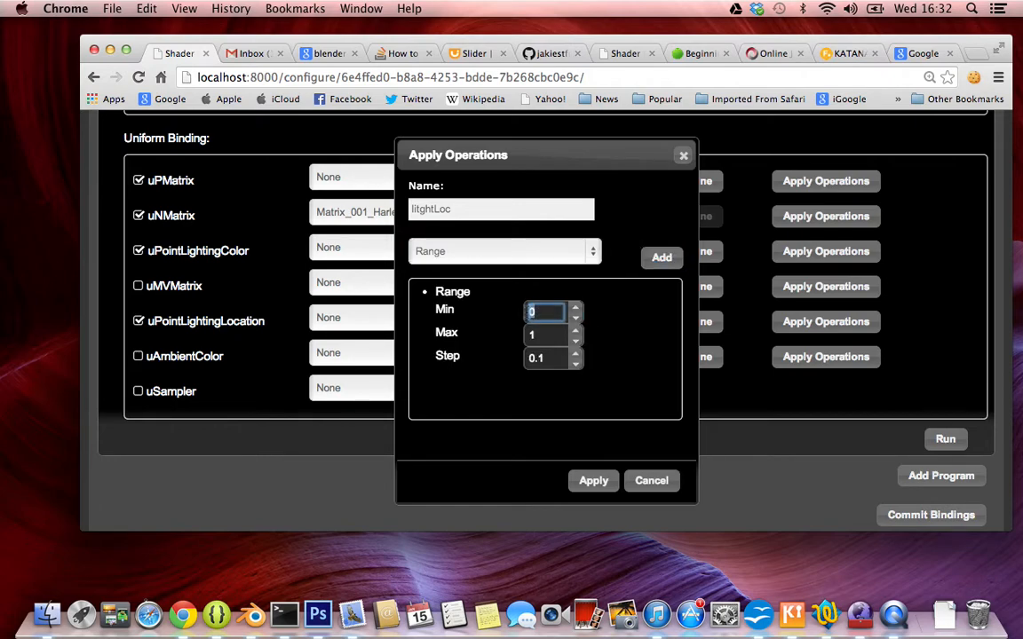
type("-100")
key("Tab")
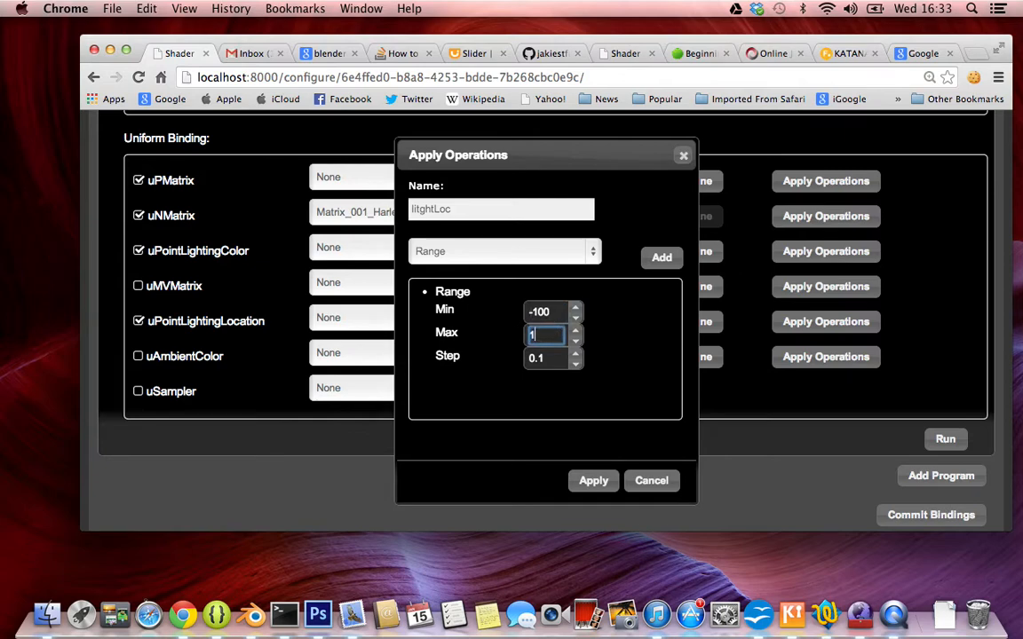
type("100")
key("Tab")
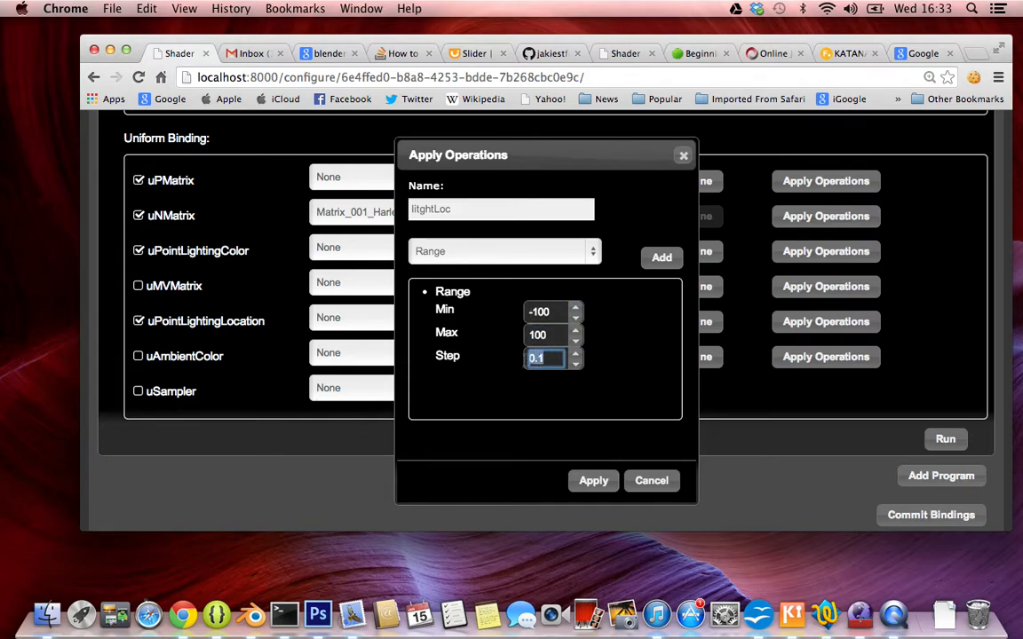
type("1")
left_click(599, 481)
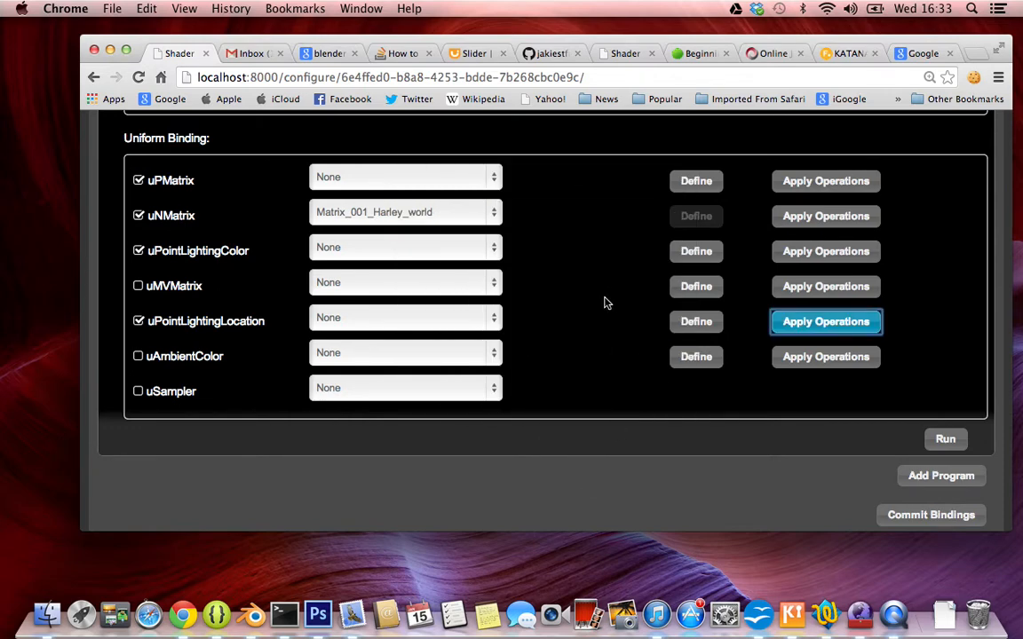
Examine Program_001's preview canvas and shader code against the uniform binding list and its run option.
scroll(605, 303, "up", 5)
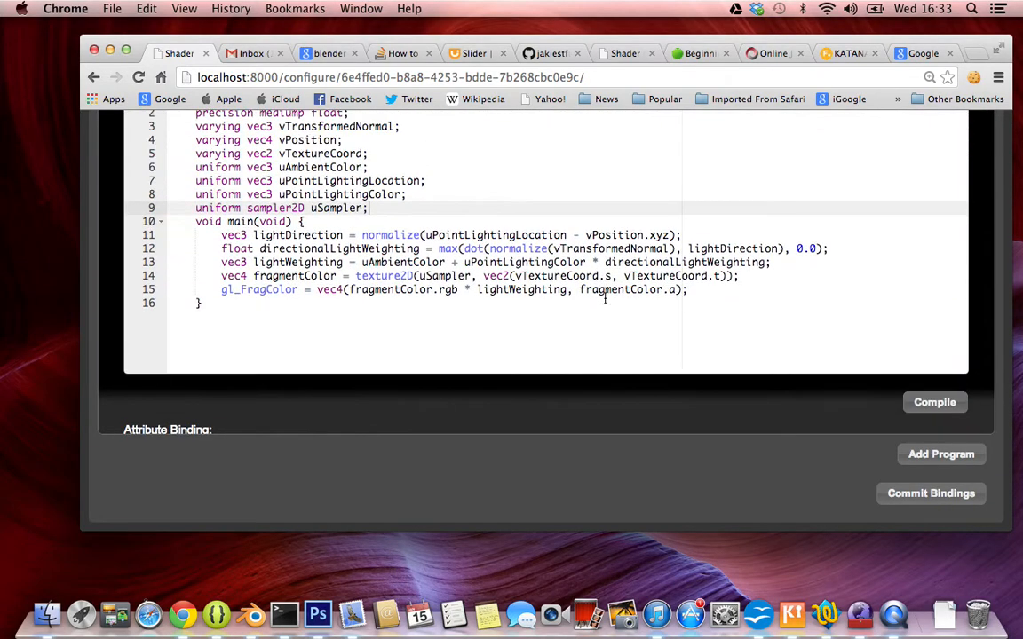
scroll(605, 303, "up", 10)
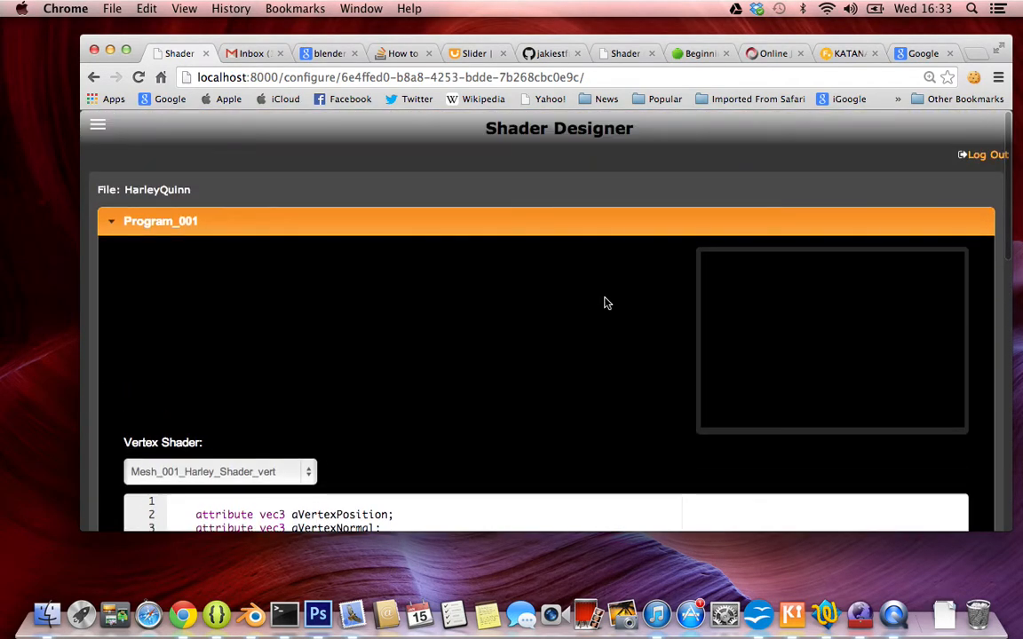
scroll(604, 303, "down", 15)
scroll(605, 300, "up", 8)
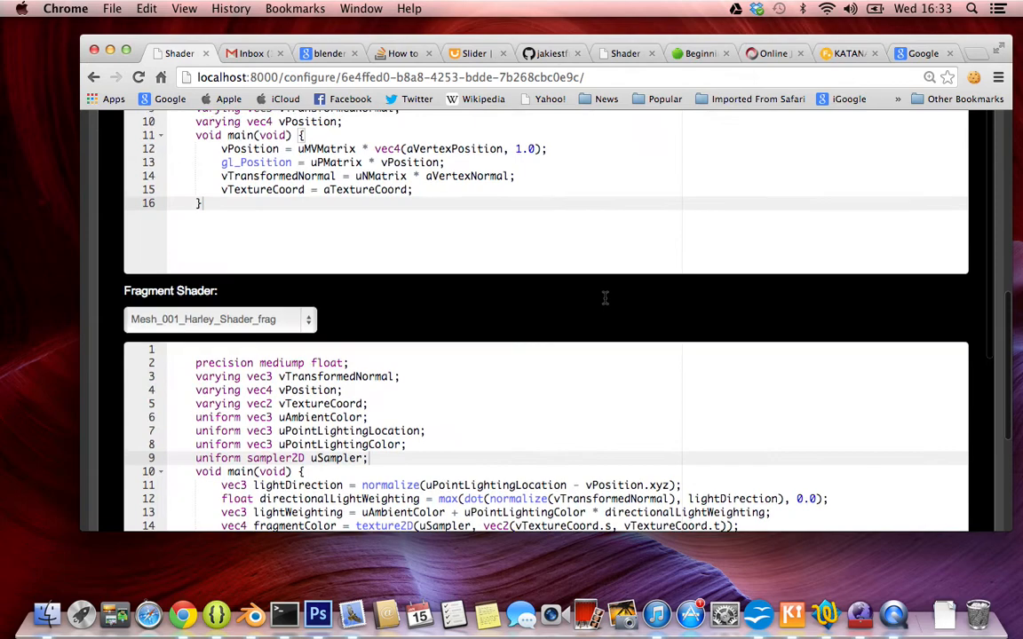
scroll(605, 299, "down", 4)
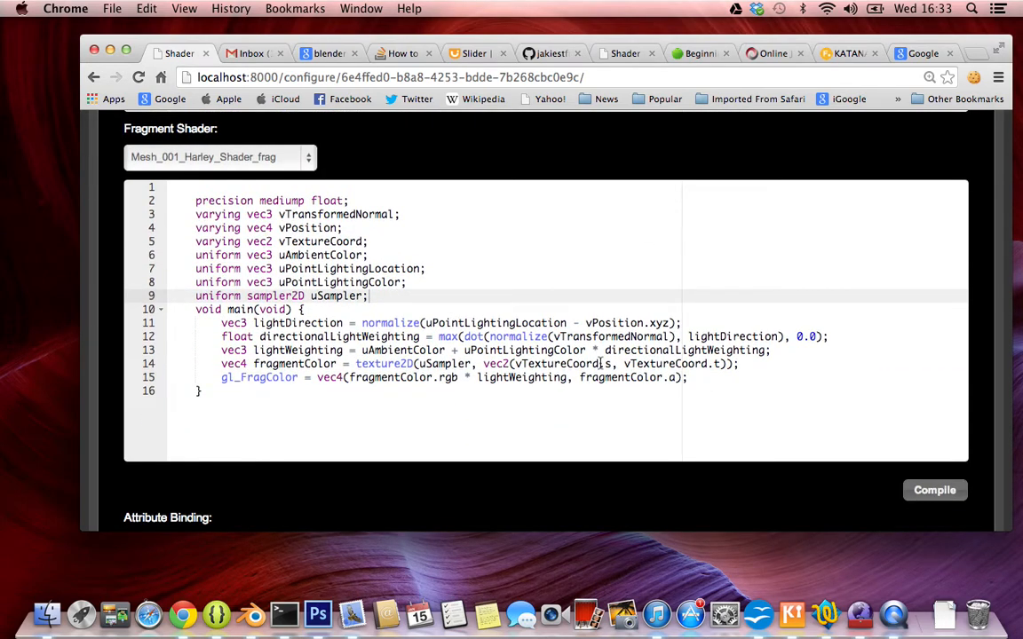
scroll(601, 363, "down", 10)
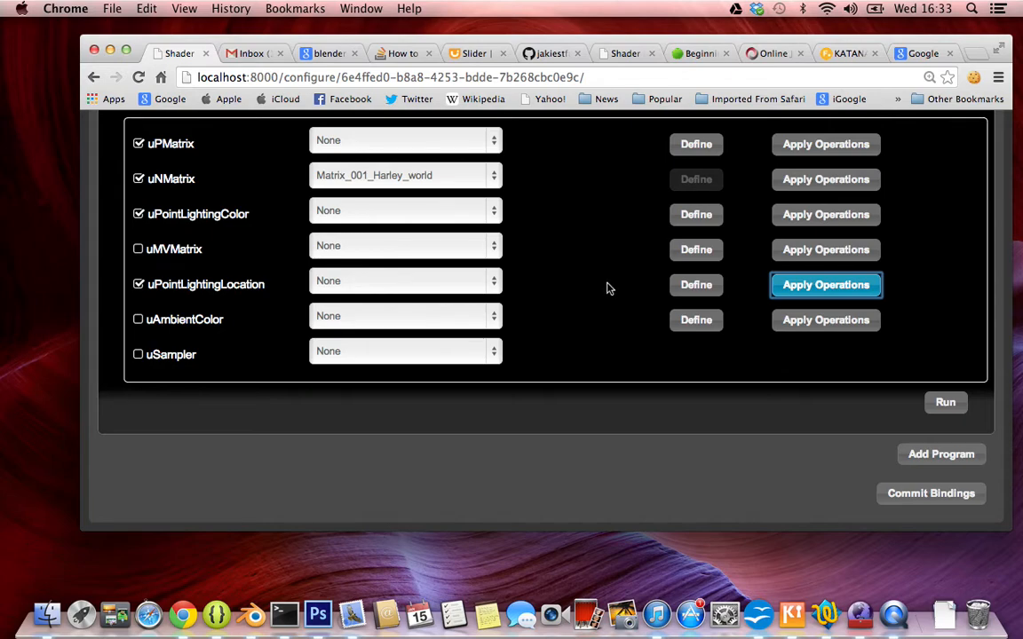
left_click(957, 404)
scroll(907, 293, "up", 20)
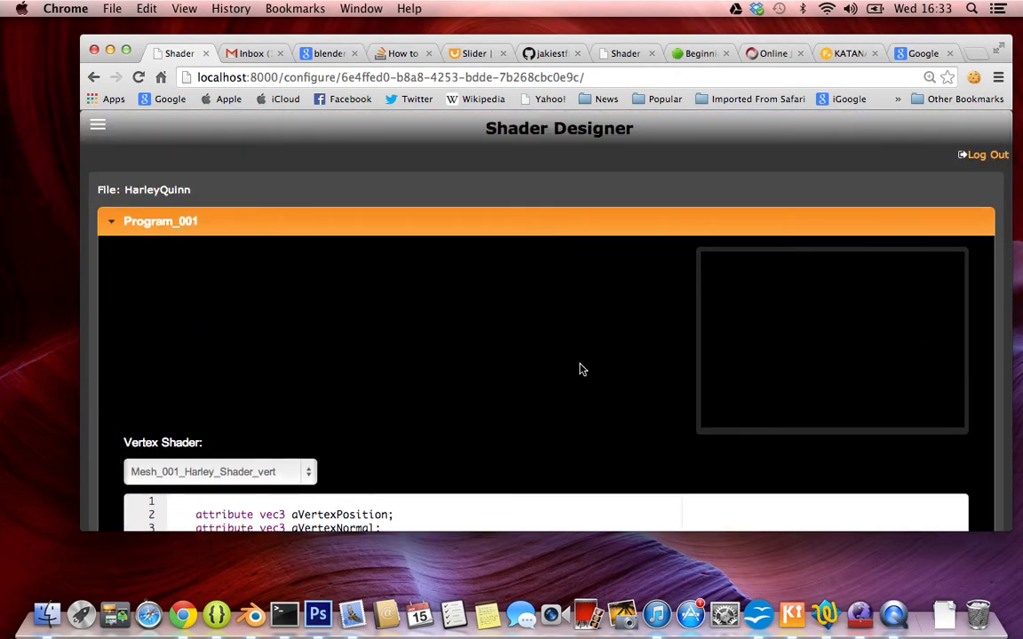
scroll(559, 370, "down", 3)
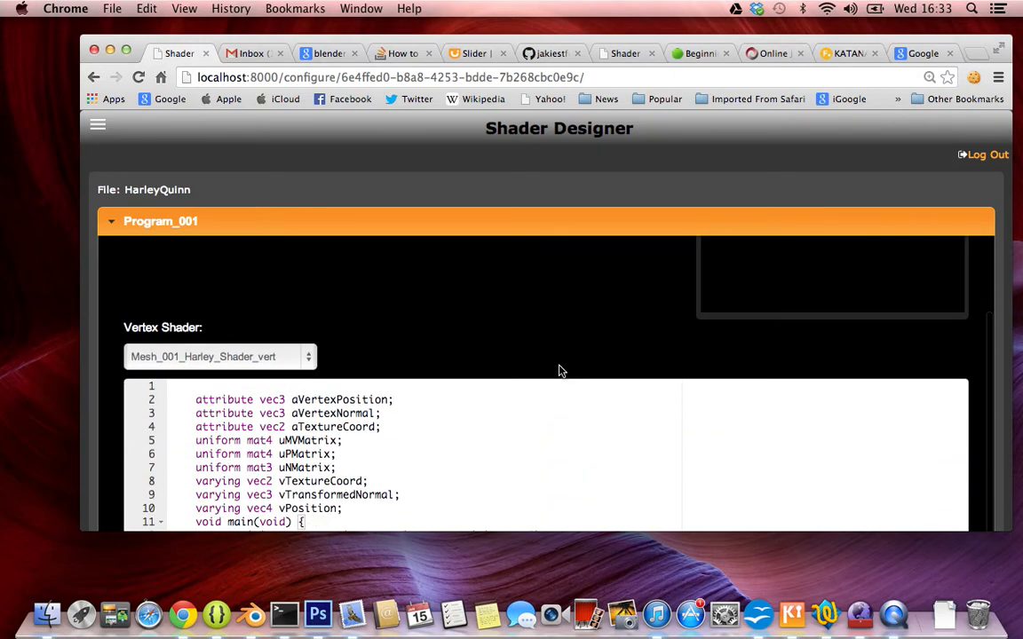
scroll(559, 372, "up", 3)
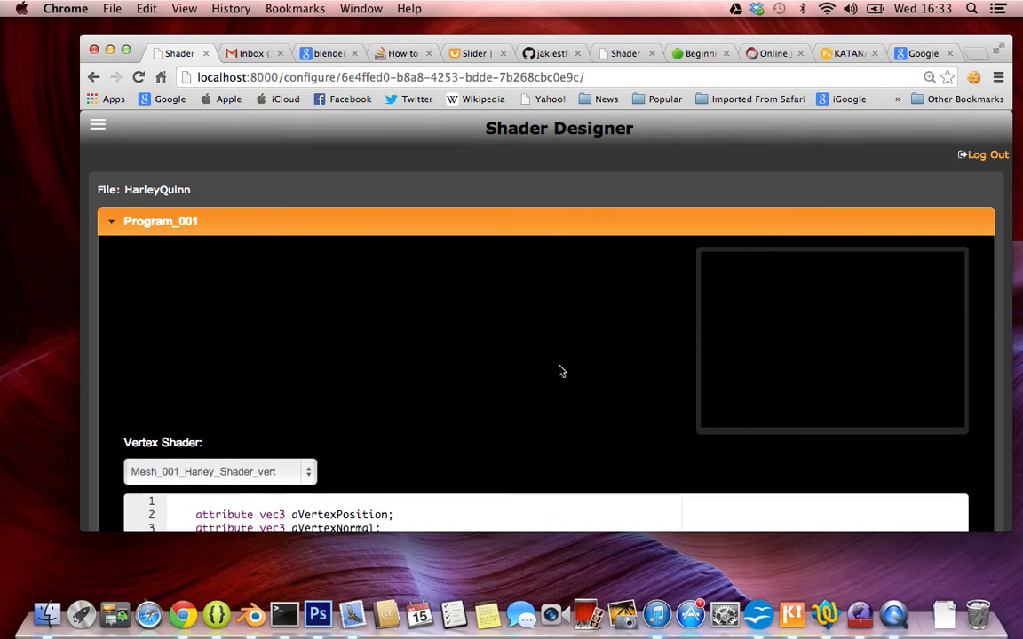
scroll(559, 370, "down", 6)
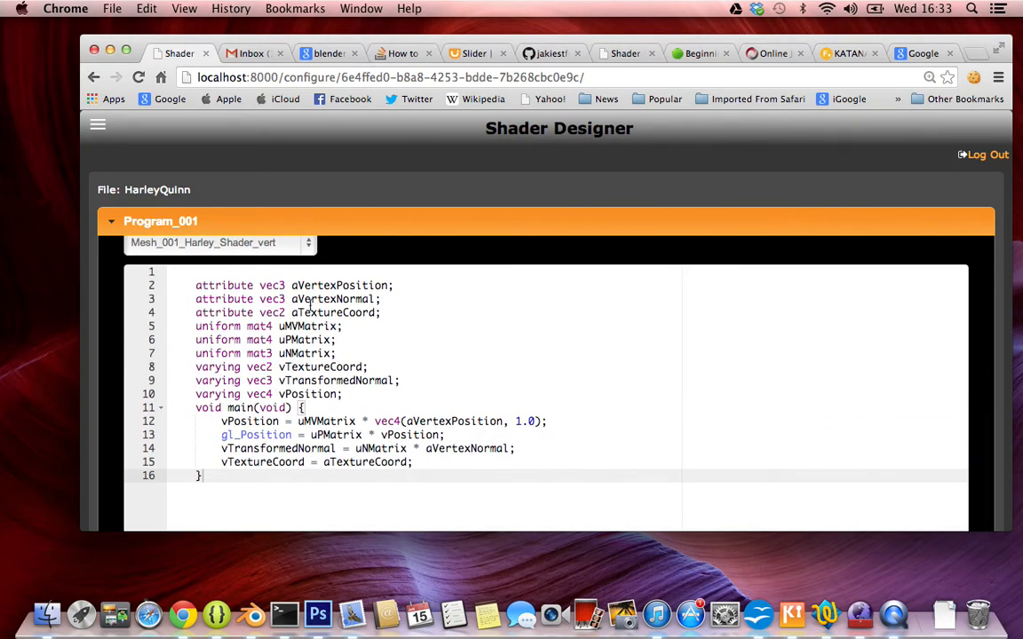
scroll(445, 400, "up", 6)
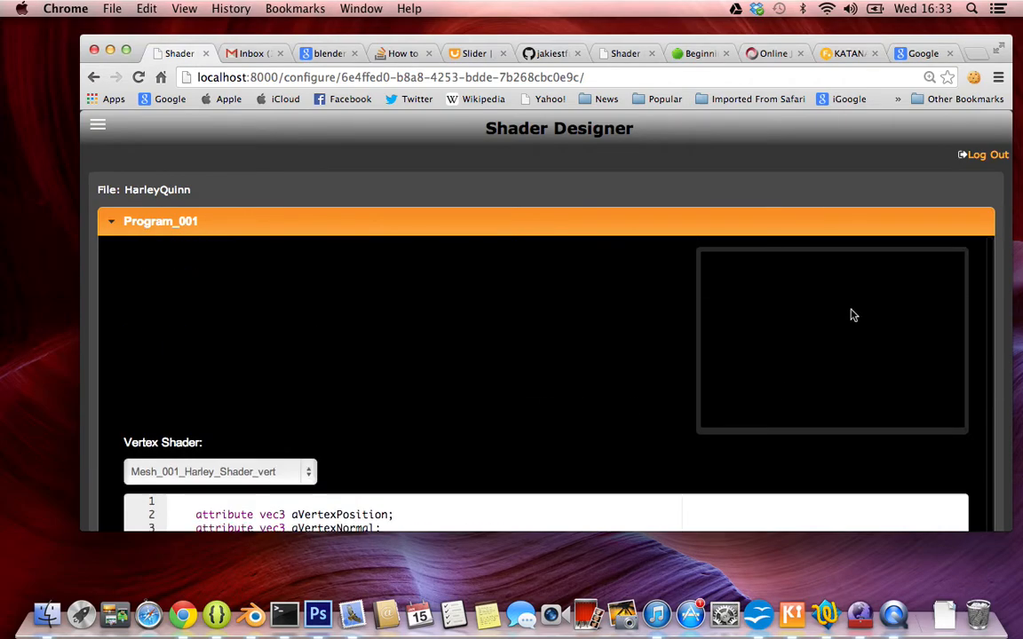
scroll(451, 406, "down", 10)
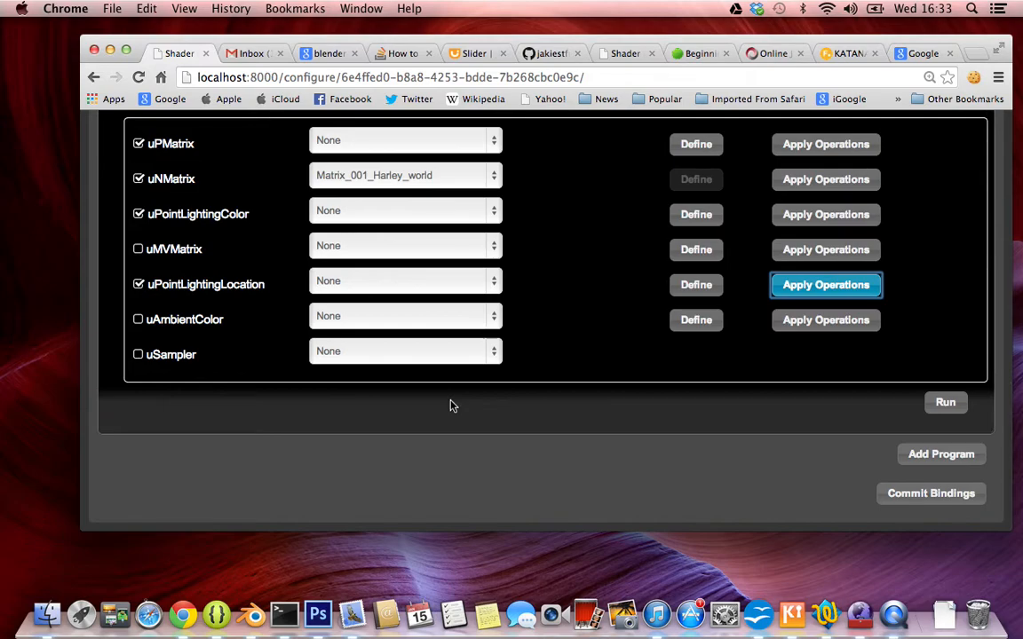
Review Program_001's preview area and vertex shader code together with the option to run the program.
scroll(450, 406, "up", 15)
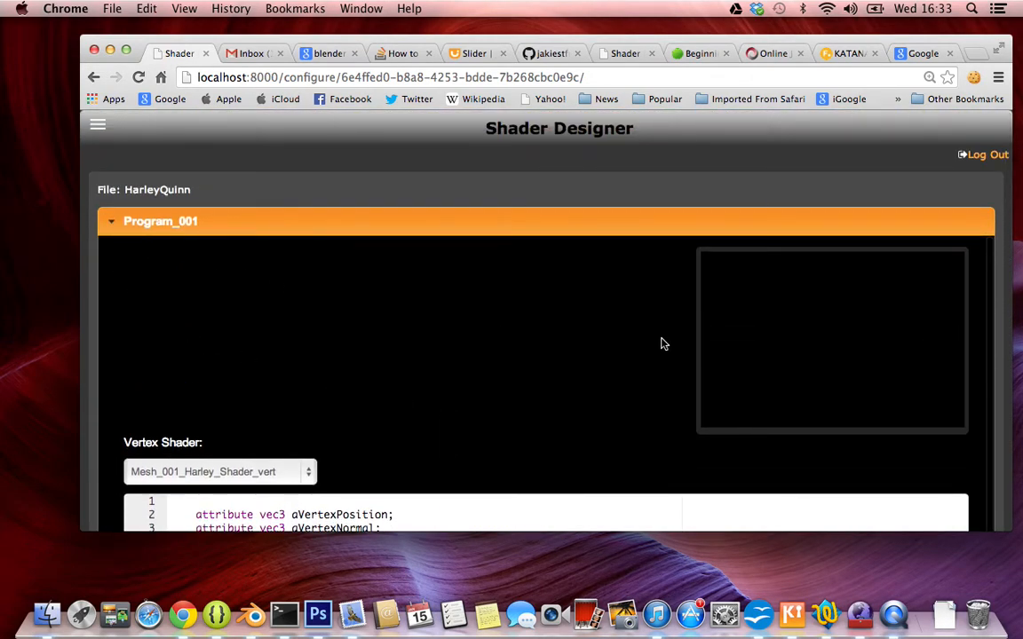
scroll(451, 418, "down", 20)
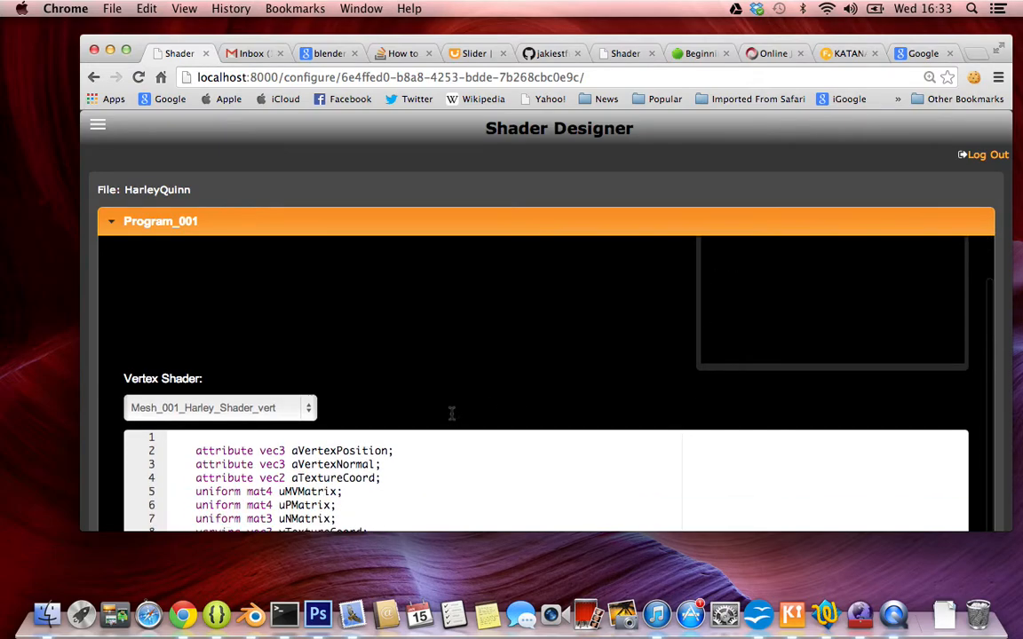
scroll(451, 418, "down", 8)
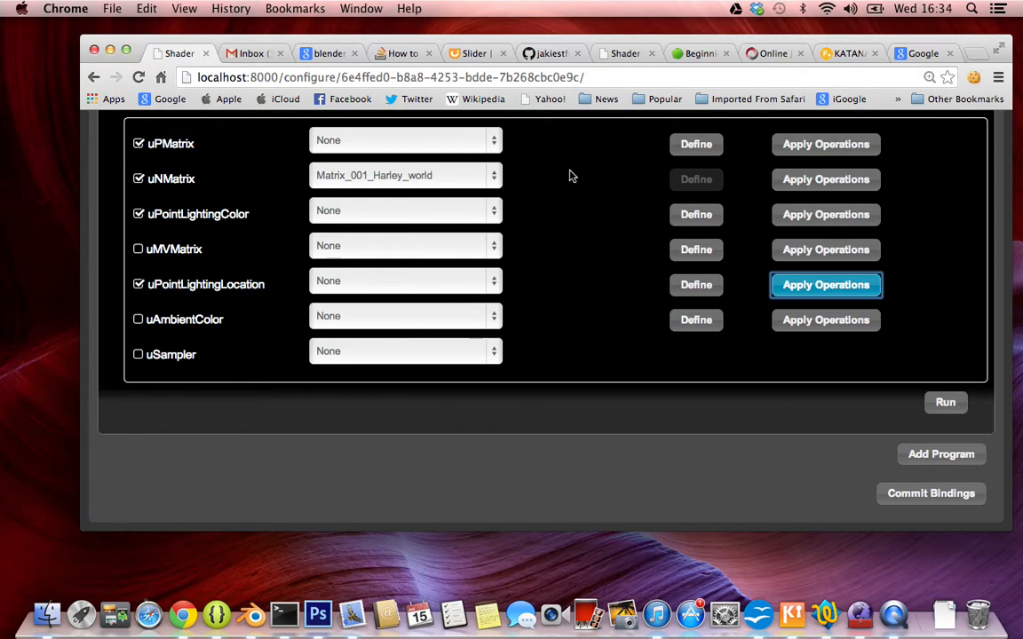
left_click(944, 403)
scroll(919, 247, "up", 15)
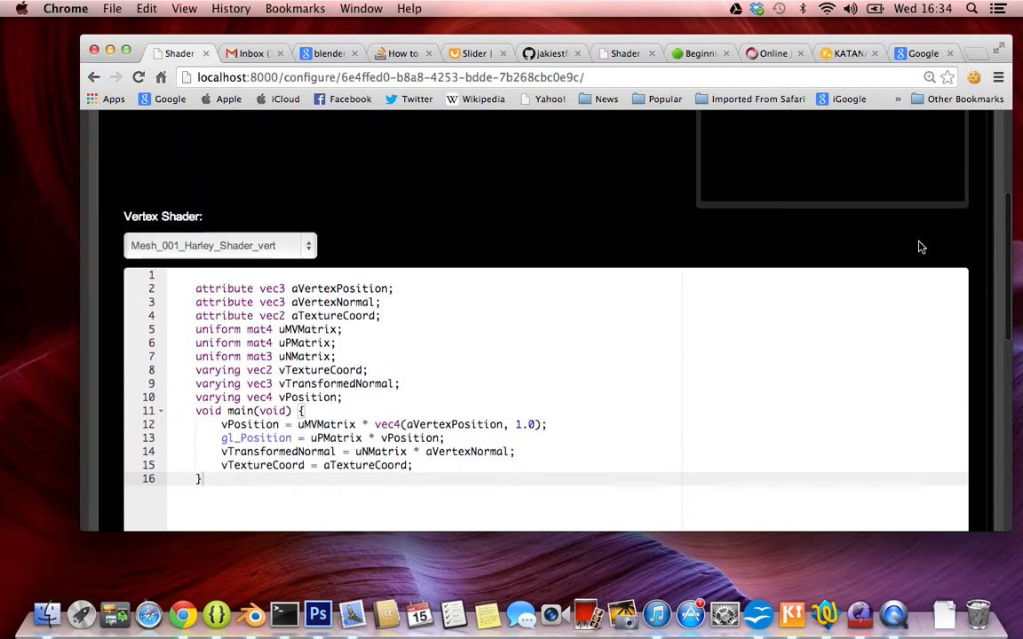
Bind Program_001's uSampler uniform to the defuse texture and compare it with the fragment shader code.
scroll(920, 247, "down", 15)
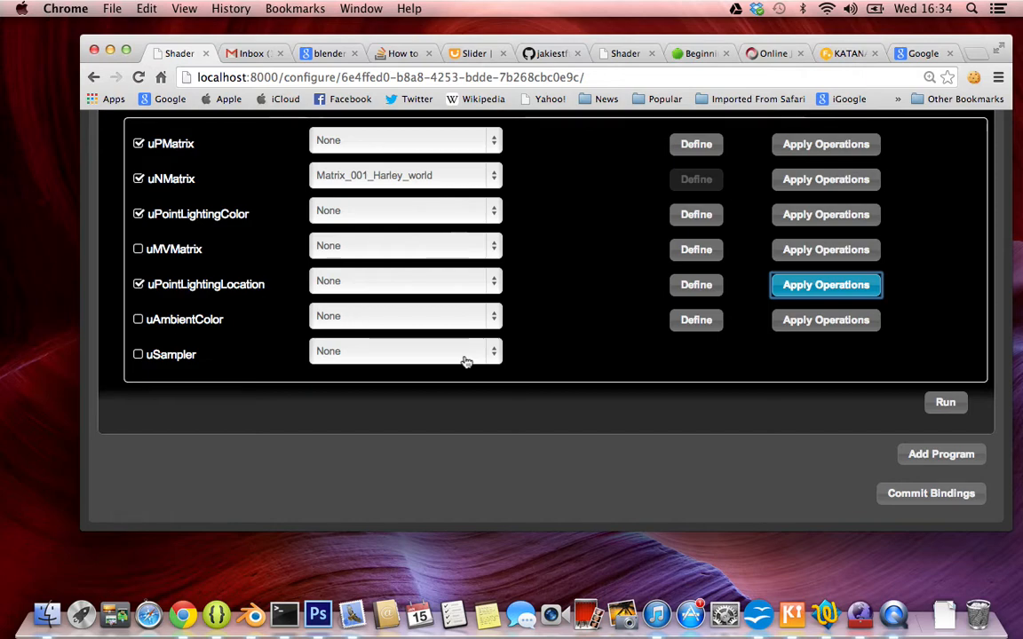
left_click(390, 352)
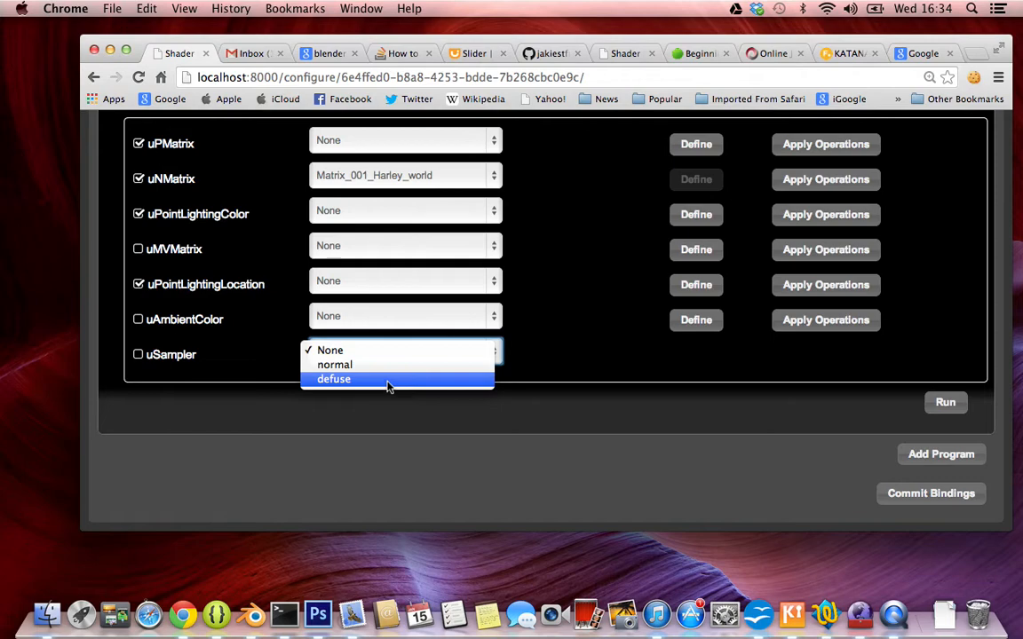
left_click(388, 380)
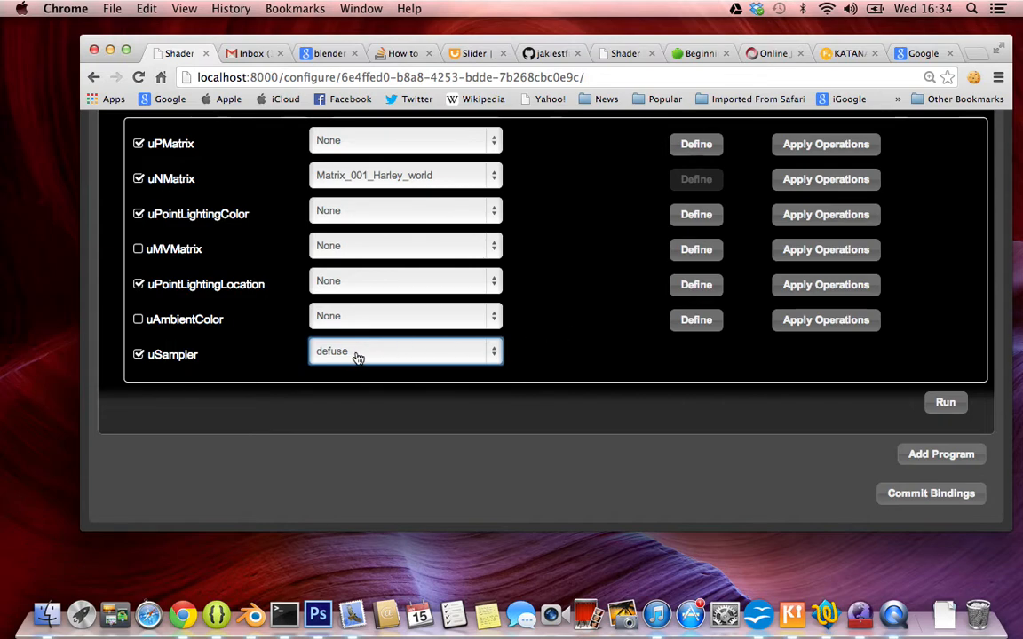
scroll(618, 340, "up", 10)
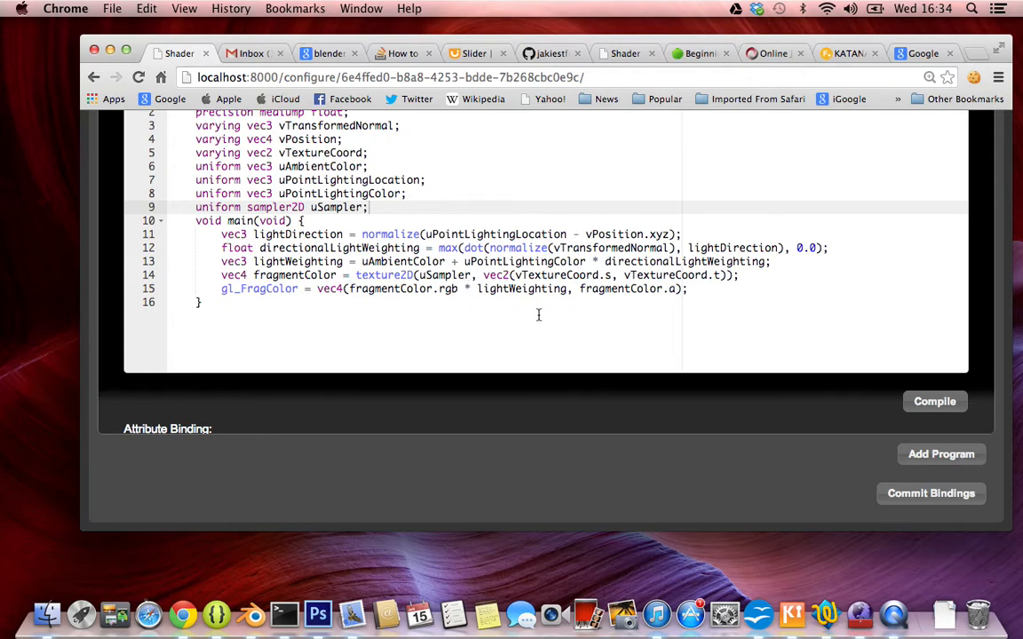
scroll(538, 315, "down", 3)
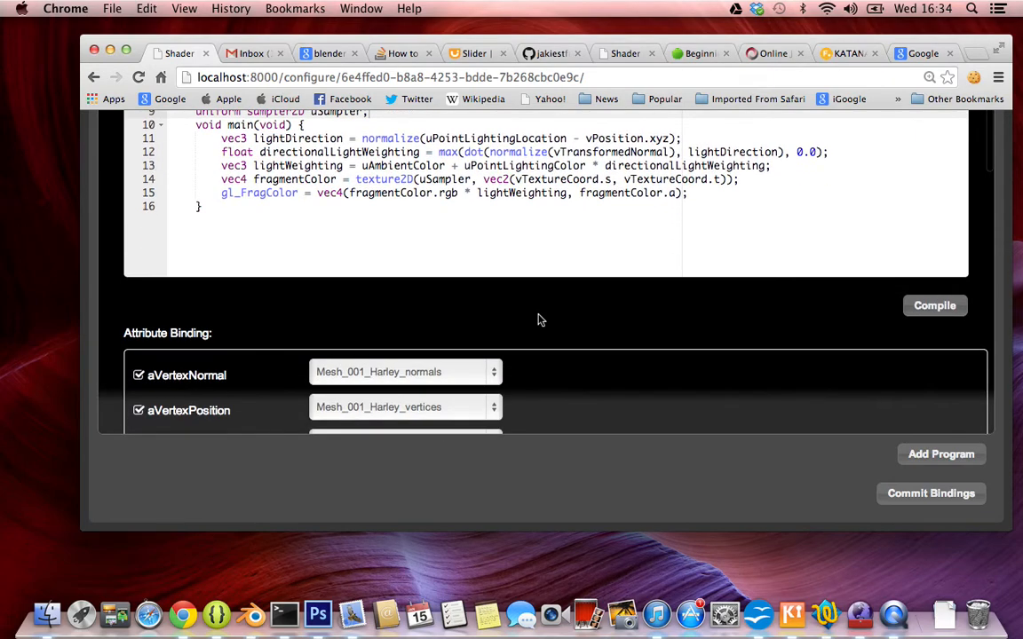
scroll(538, 314, "up", 5)
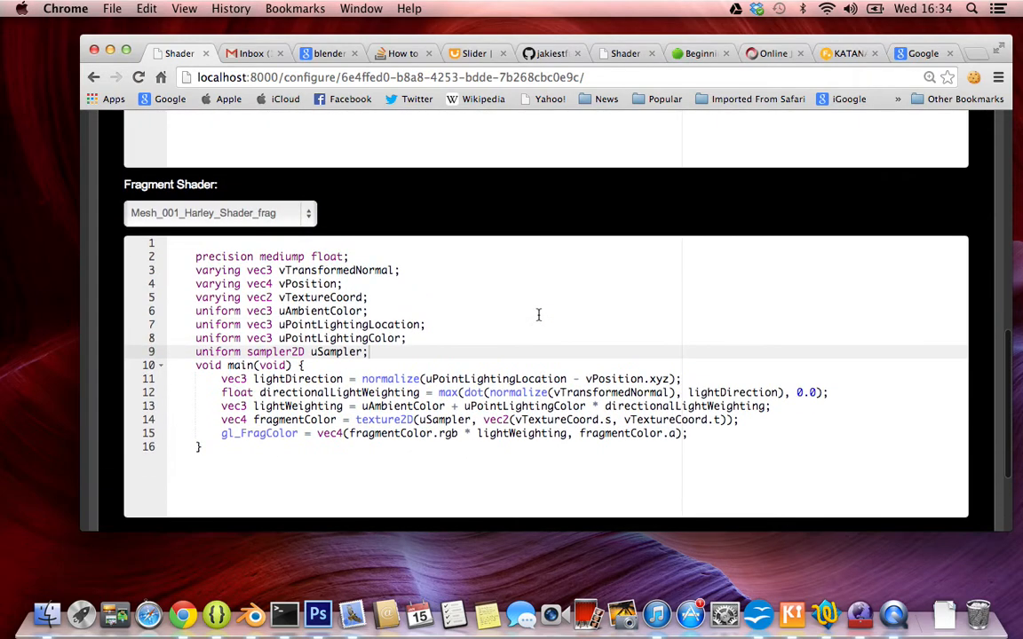
Add a second shader program to the HarleyQuinn file and expand its configuration.
scroll(538, 316, "down", 10)
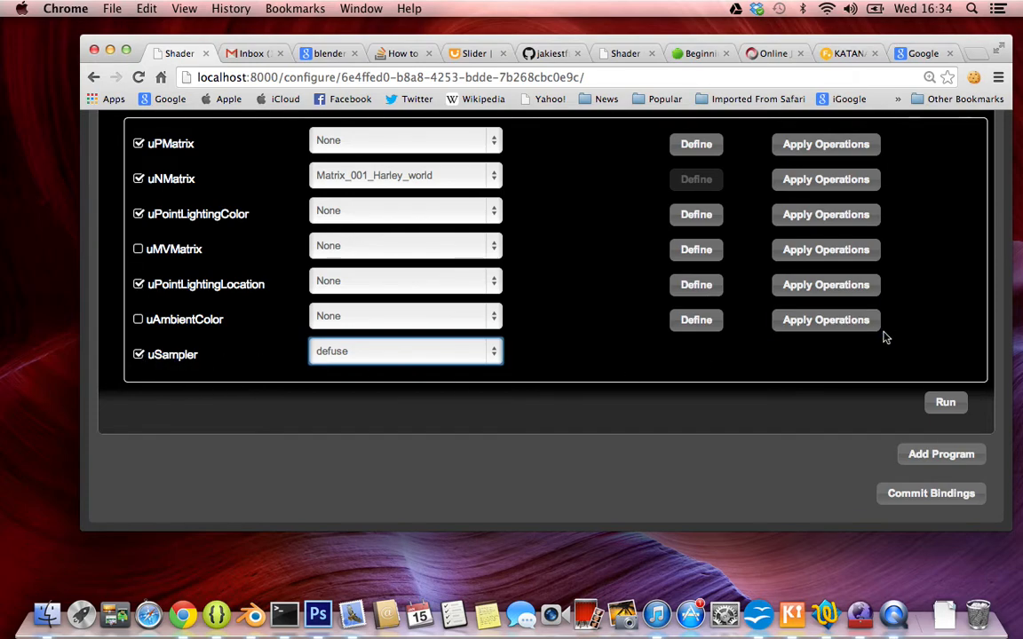
left_click(919, 463)
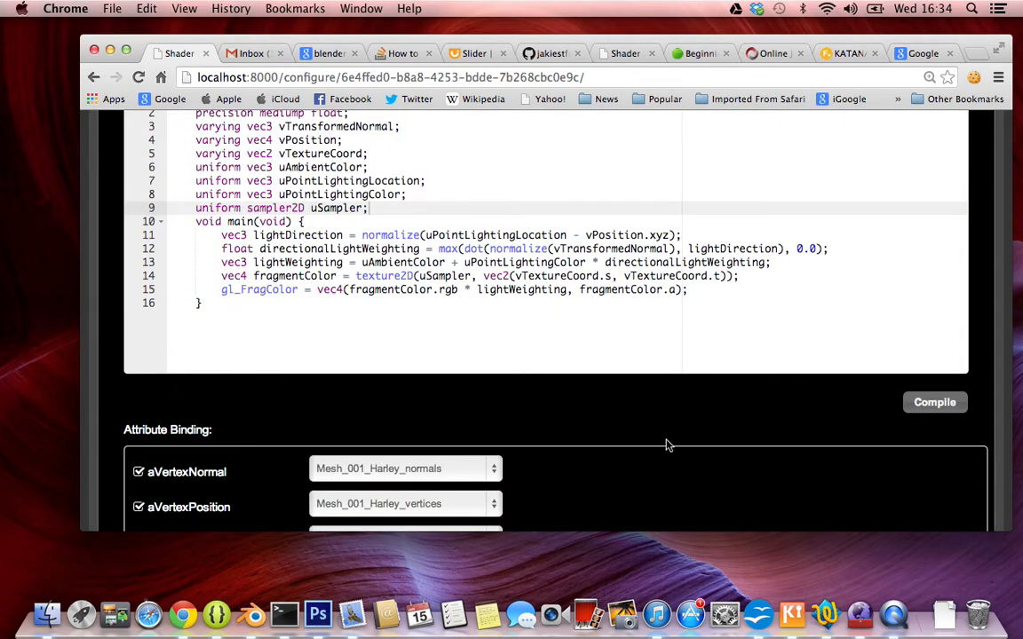
scroll(666, 445, "down", 10)
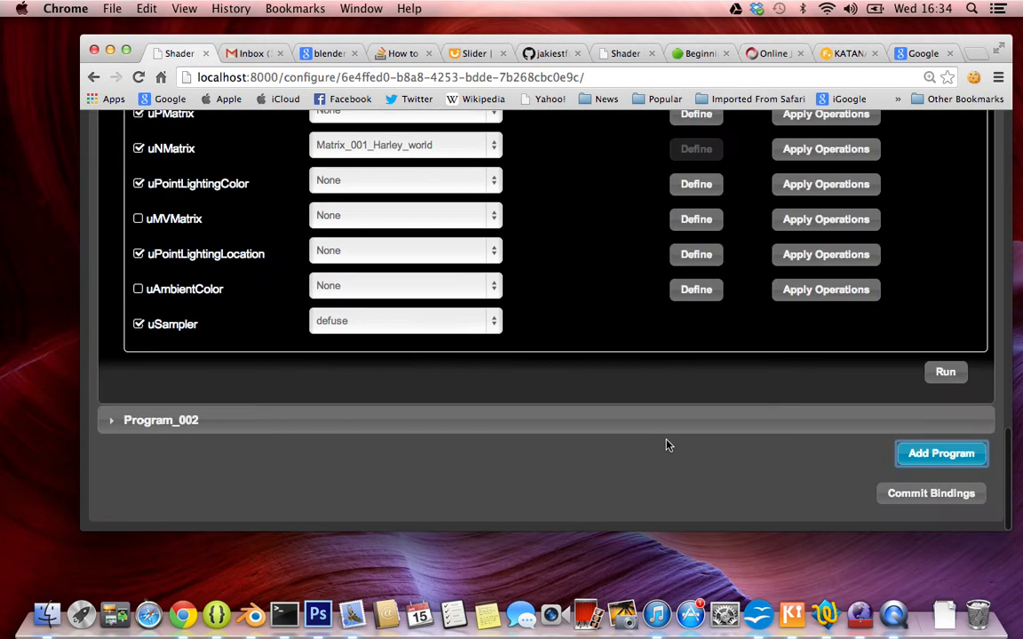
left_click(594, 430)
scroll(594, 429, "up", 10)
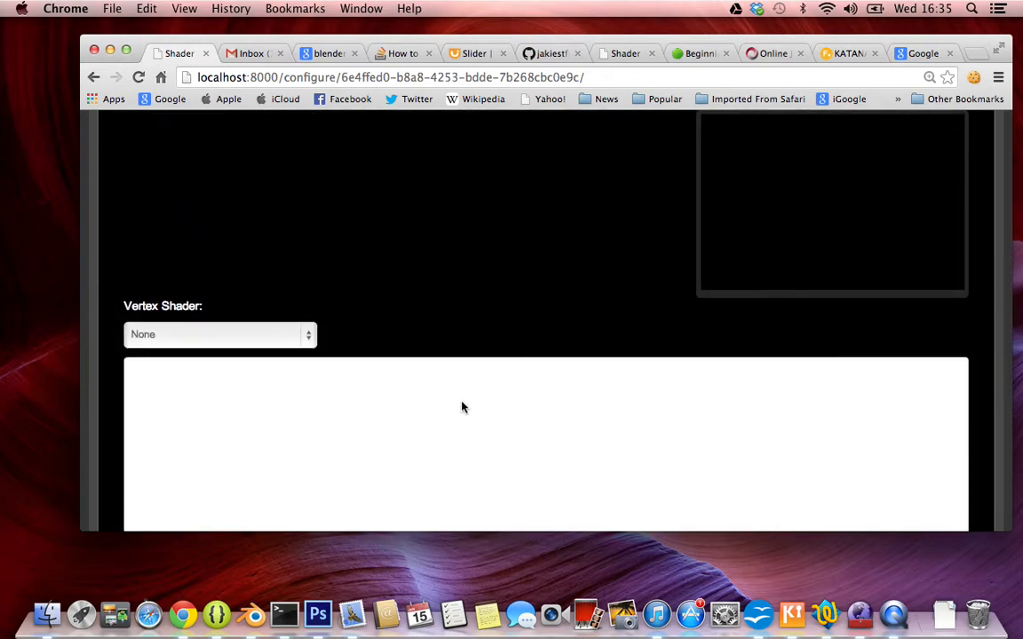
Assign Mesh_001_Harley_Shader_vert as the second program's vertex shader and Mesh_001_Harley_Shader_frag as its fragment shader.
left_click(262, 340)
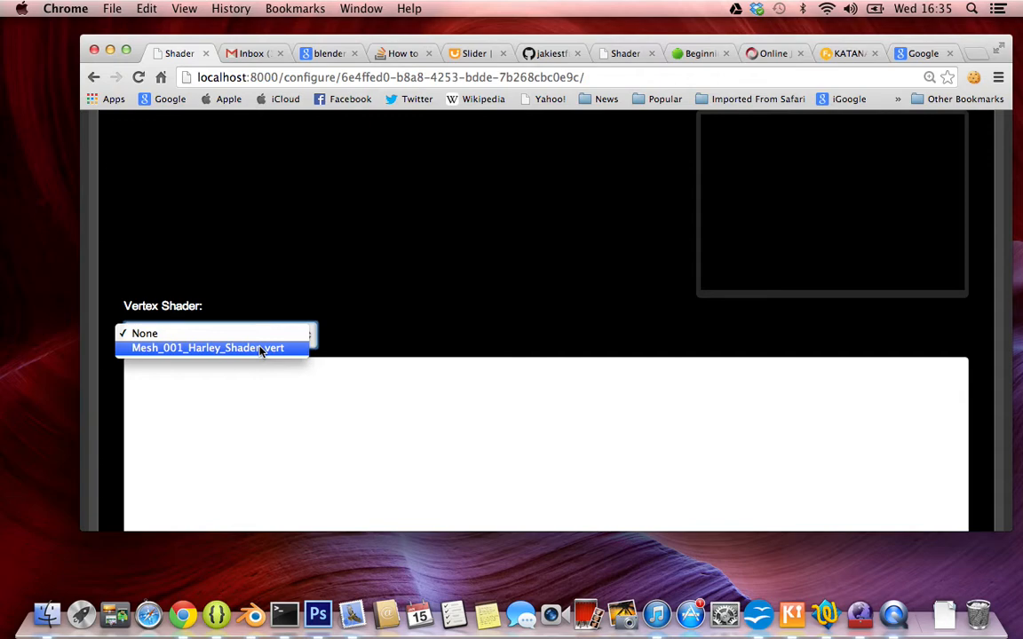
left_click(262, 349)
scroll(388, 353, "down", 5)
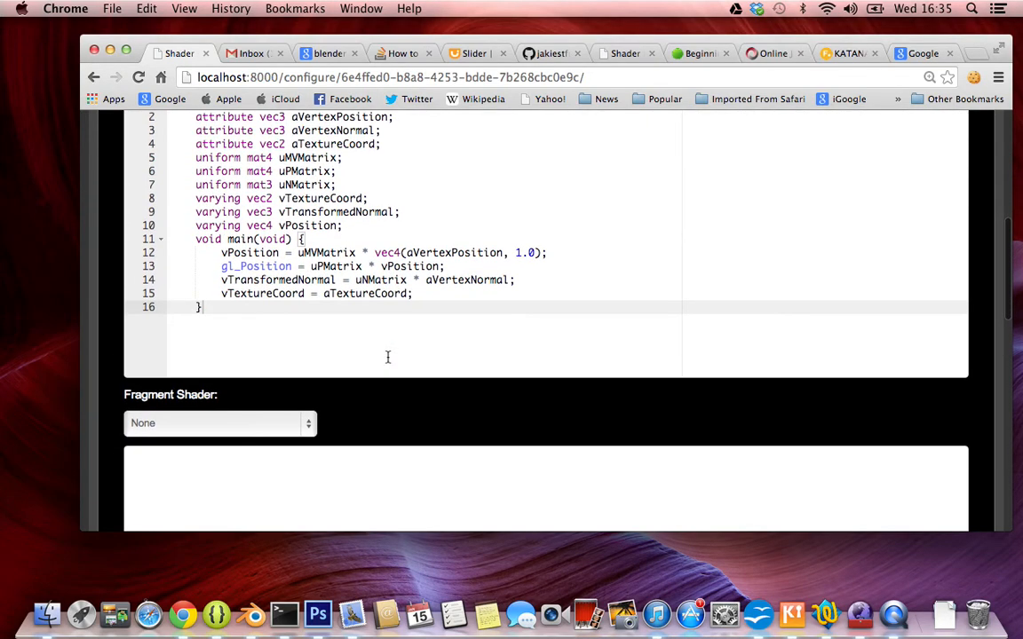
left_click(263, 423)
left_click(259, 436)
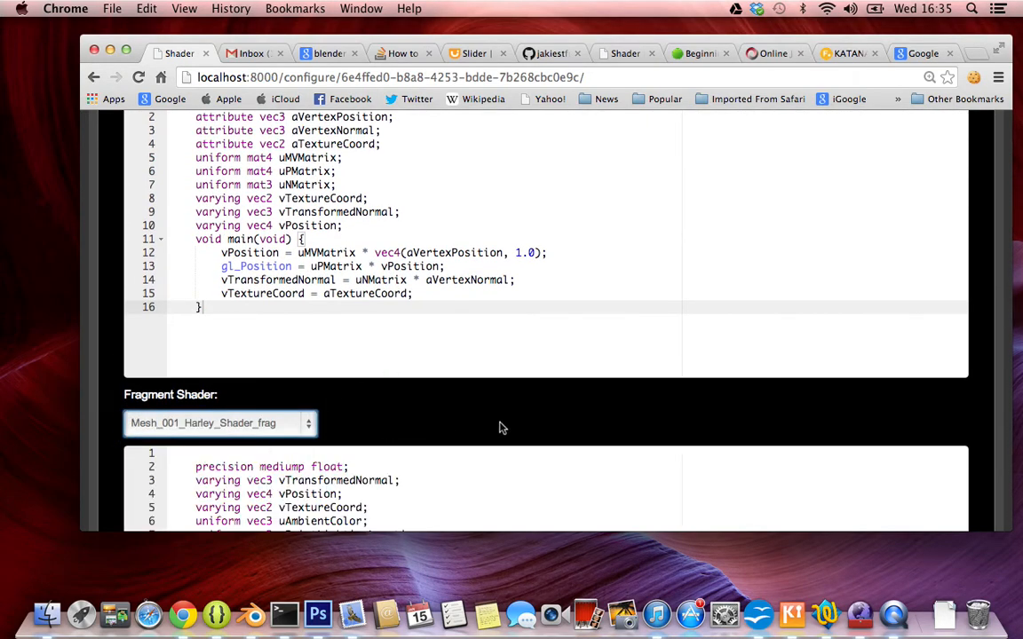
Compile the second program's vertex and fragment shaders to generate its attribute and uniform bindings.
scroll(500, 428, "up", 3)
scroll(500, 427, "down", 7)
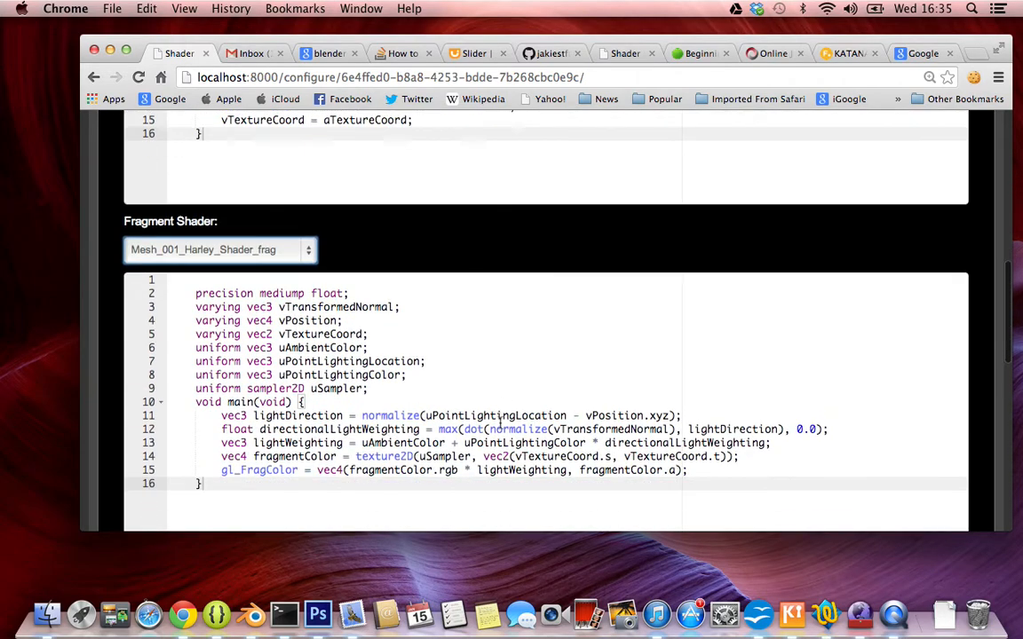
scroll(500, 424, "down", 5)
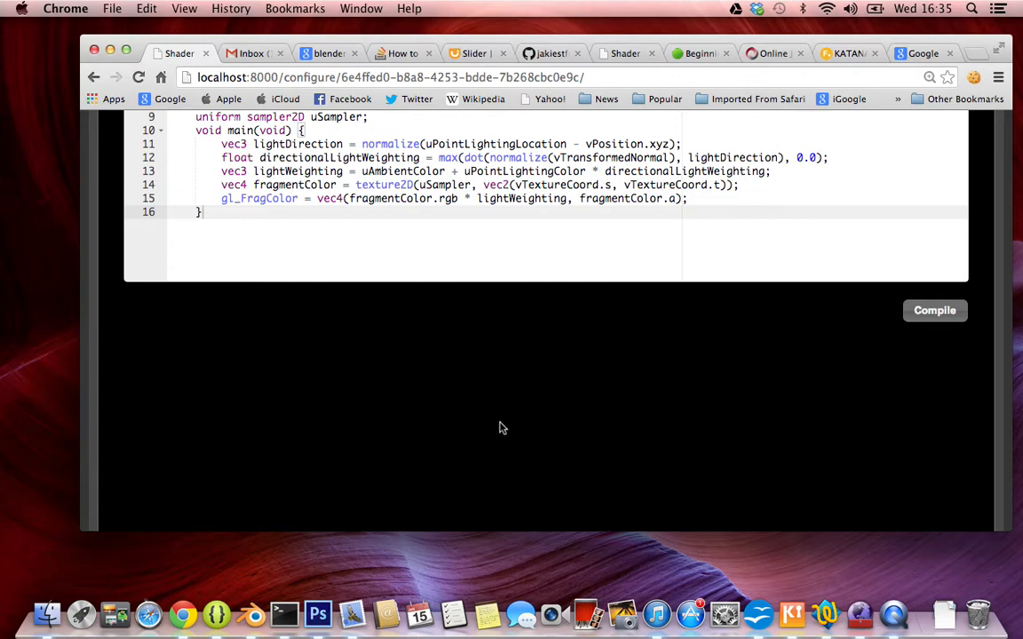
scroll(500, 428, "up", 3)
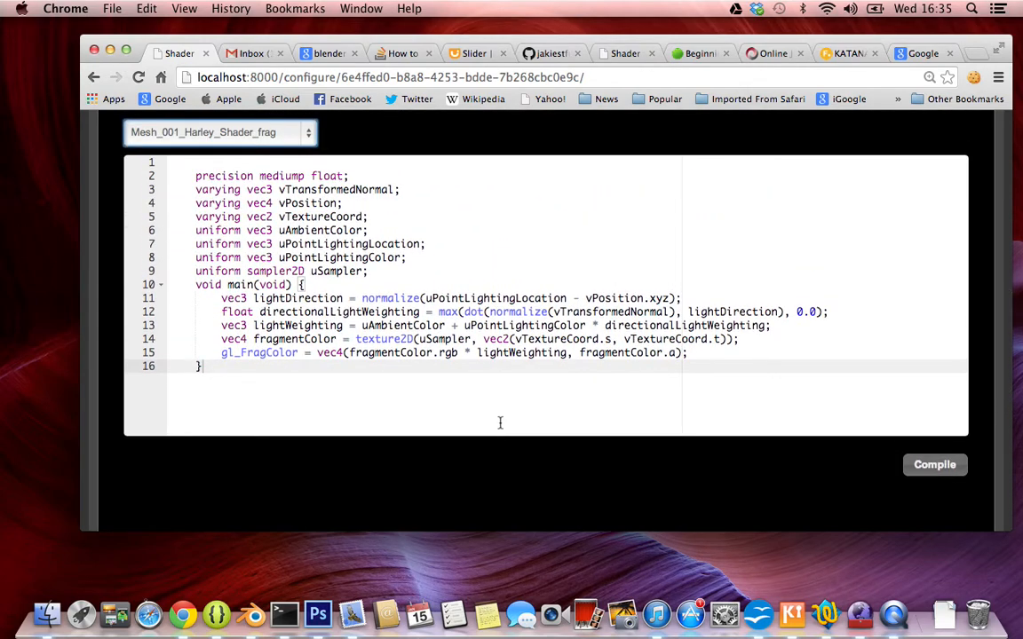
scroll(500, 424, "down", 3)
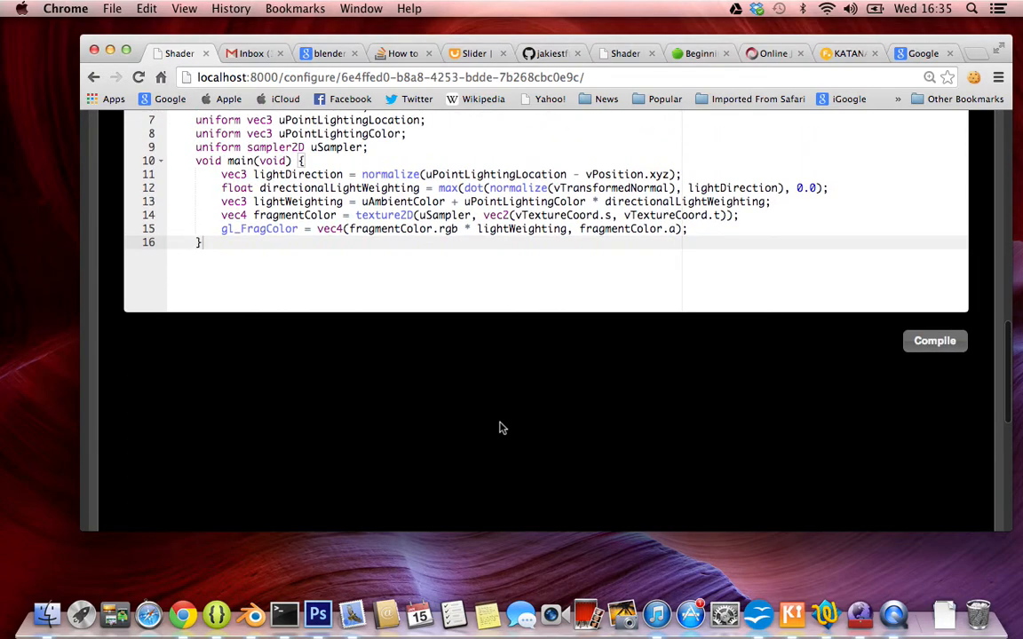
left_click(935, 346)
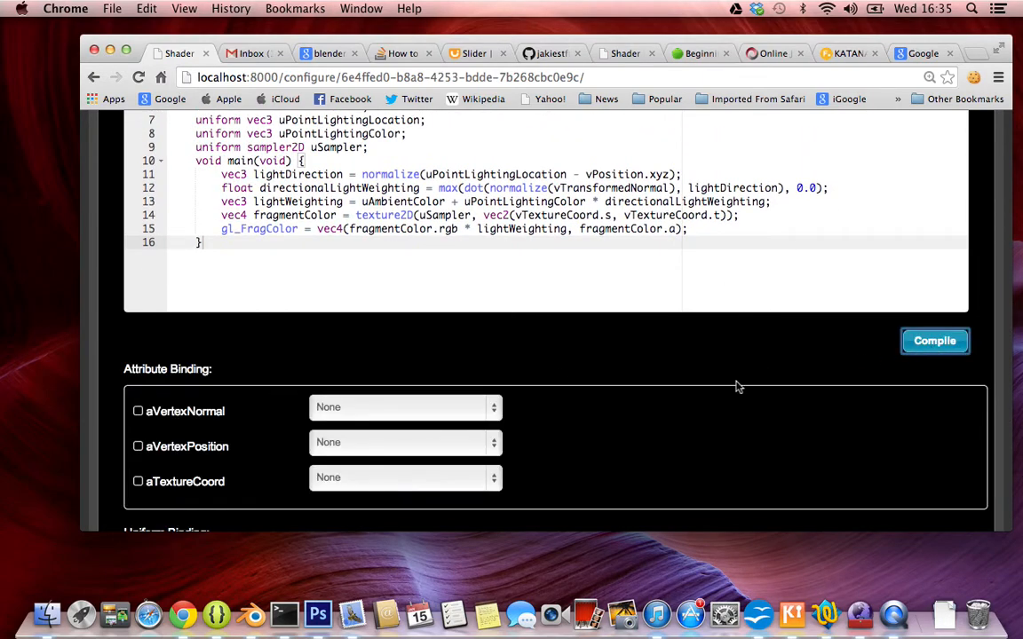
Examine Program_002's attribute and uniform bindings, including the data sources offered for aVertexNormal, without assigning any.
scroll(737, 387, "down", 5)
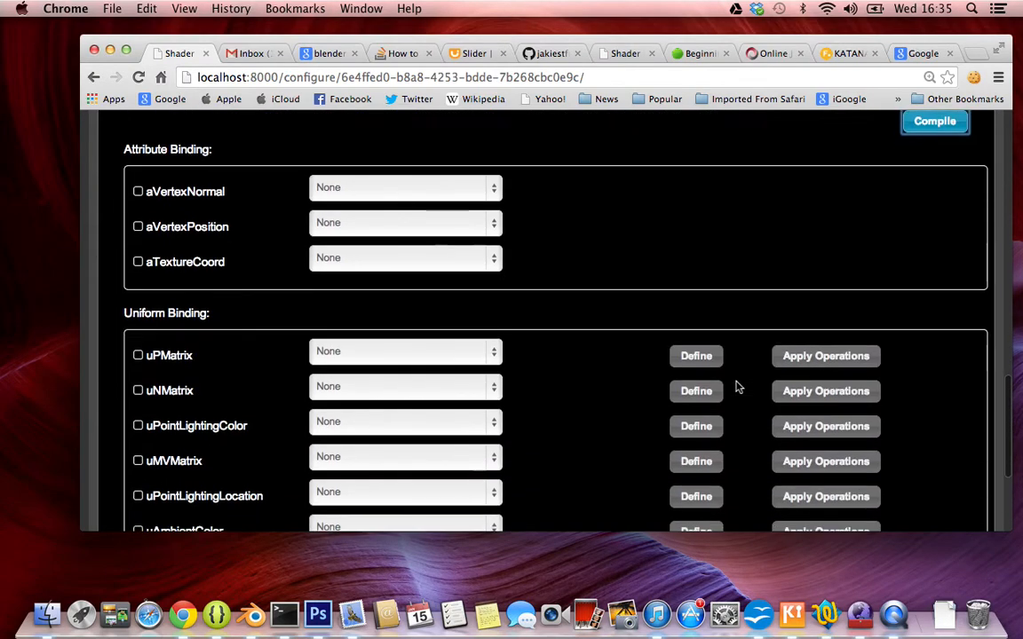
left_click(410, 188)
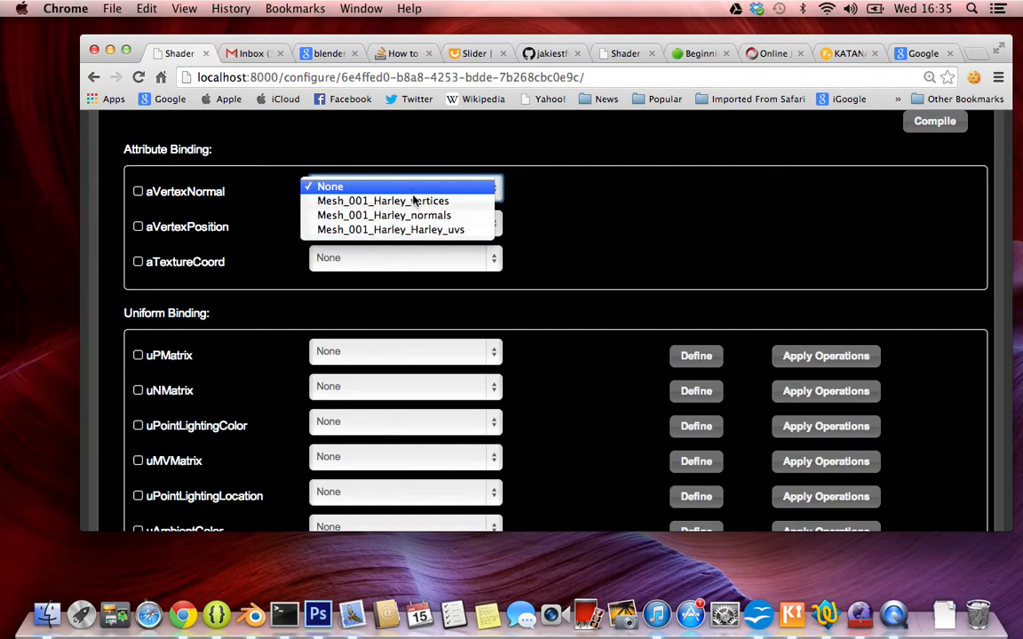
left_click(583, 198)
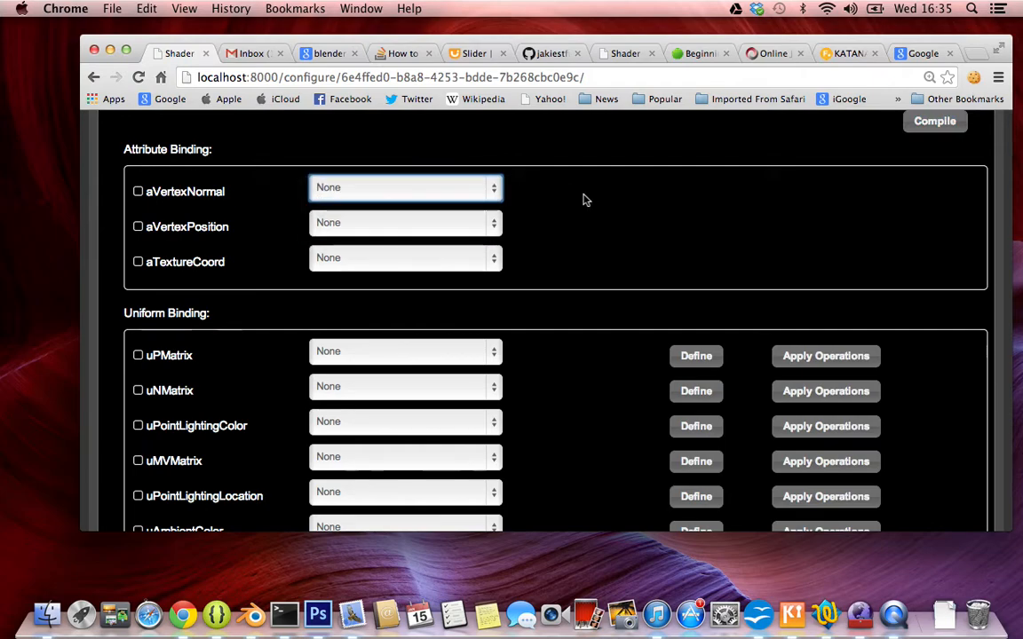
scroll(610, 220, "up", 15)
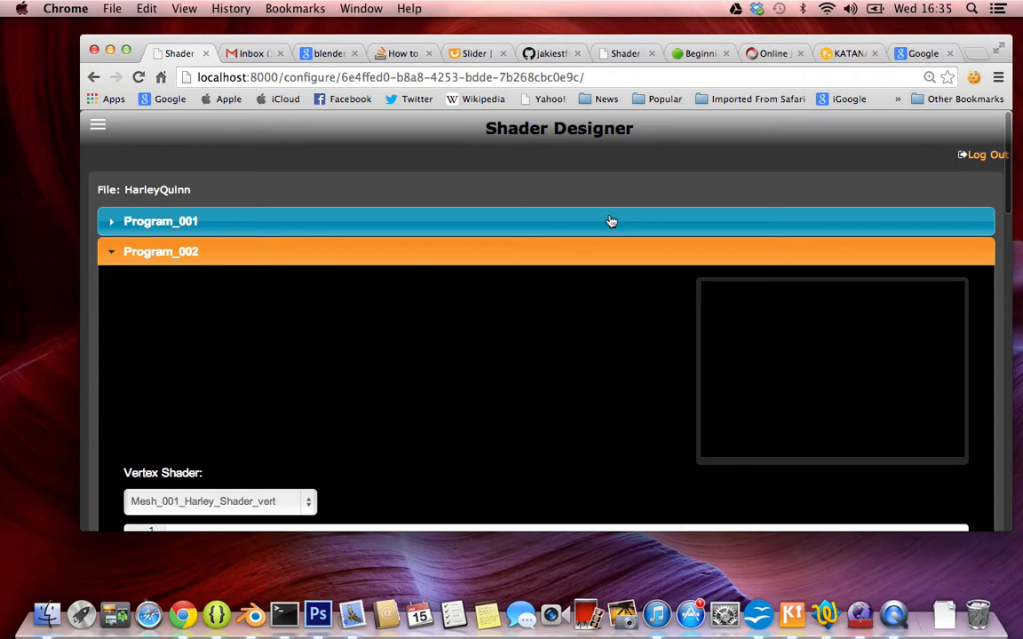
scroll(610, 221, "down", 15)
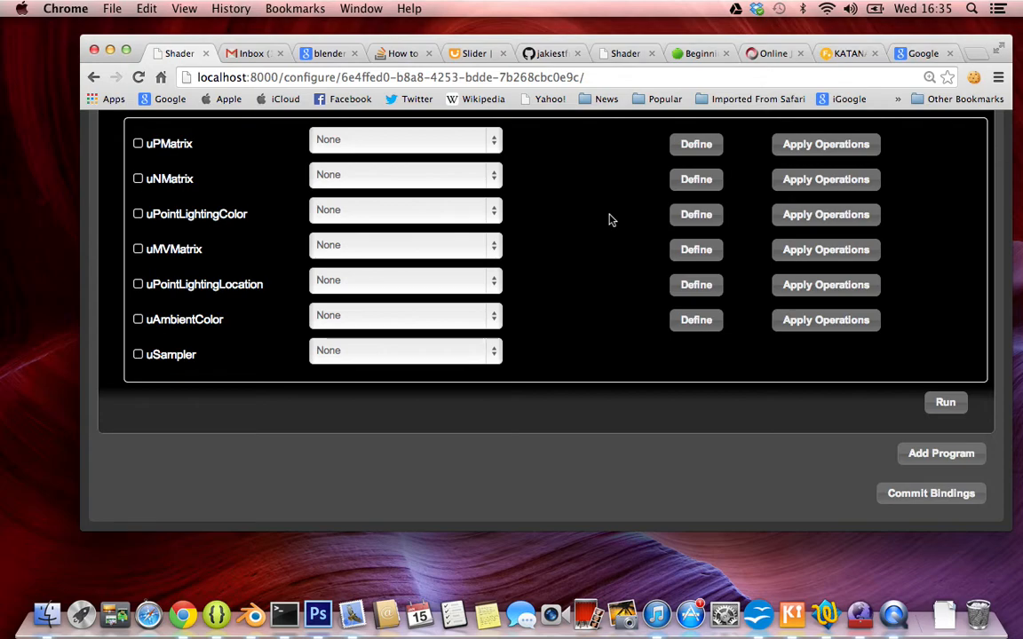
scroll(611, 220, "up", 15)
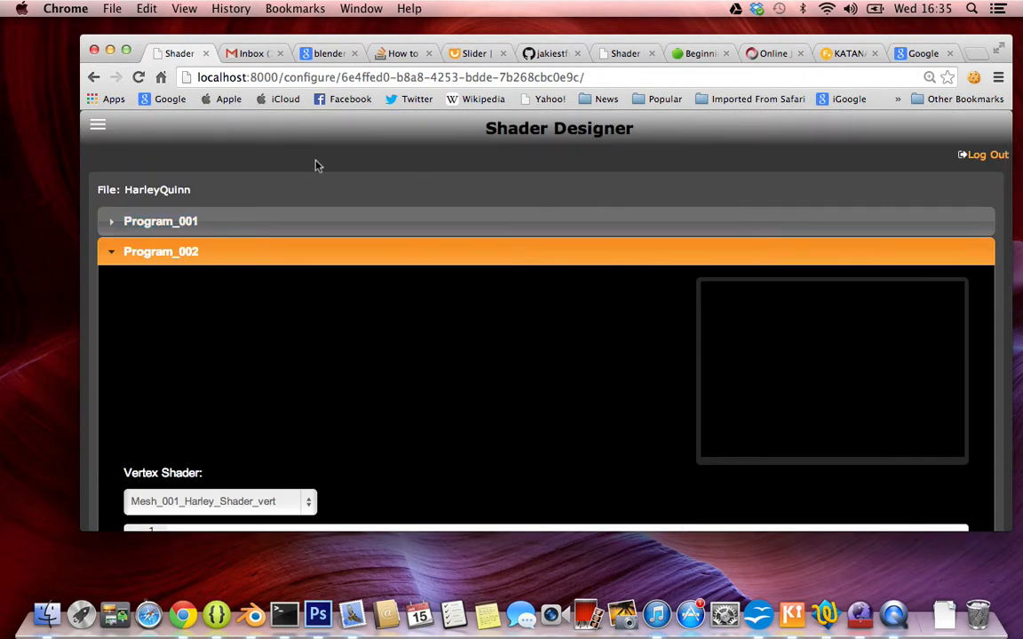
View the account's profile page and the site's list of users.
left_click(97, 125)
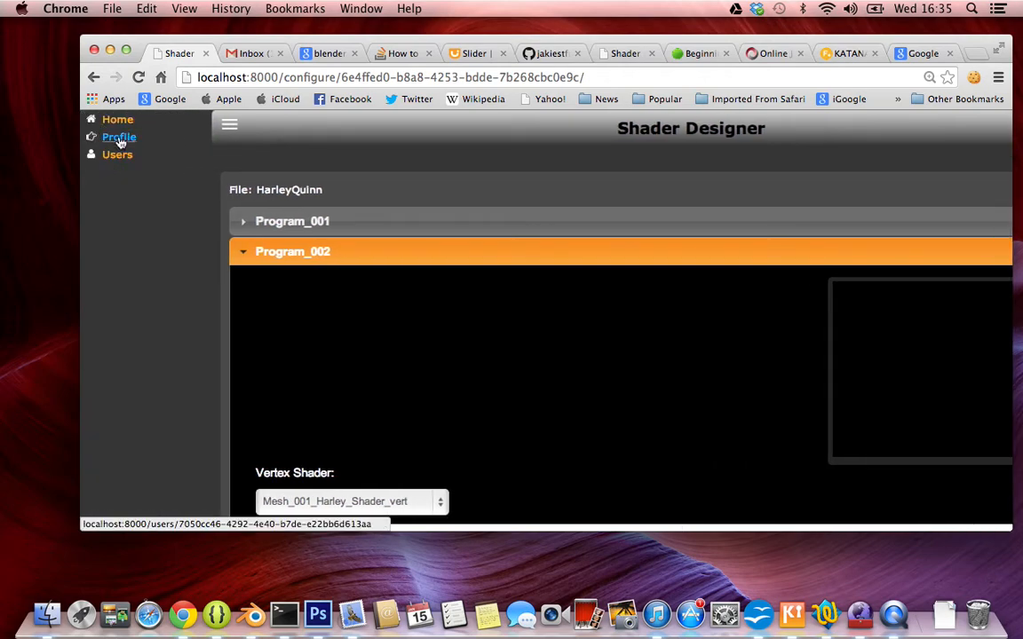
left_click(119, 138)
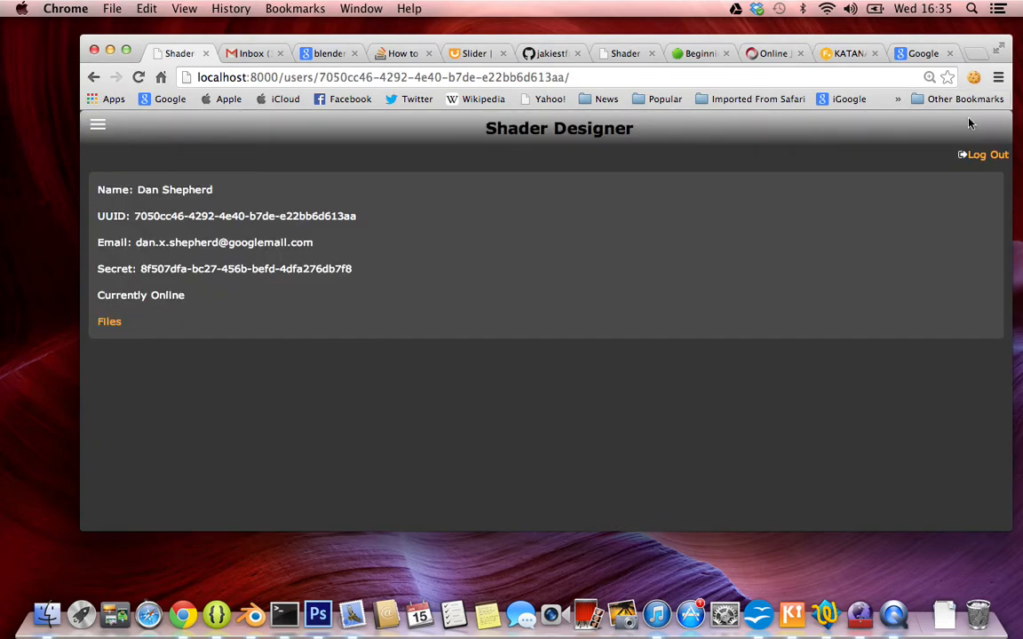
left_click(98, 125)
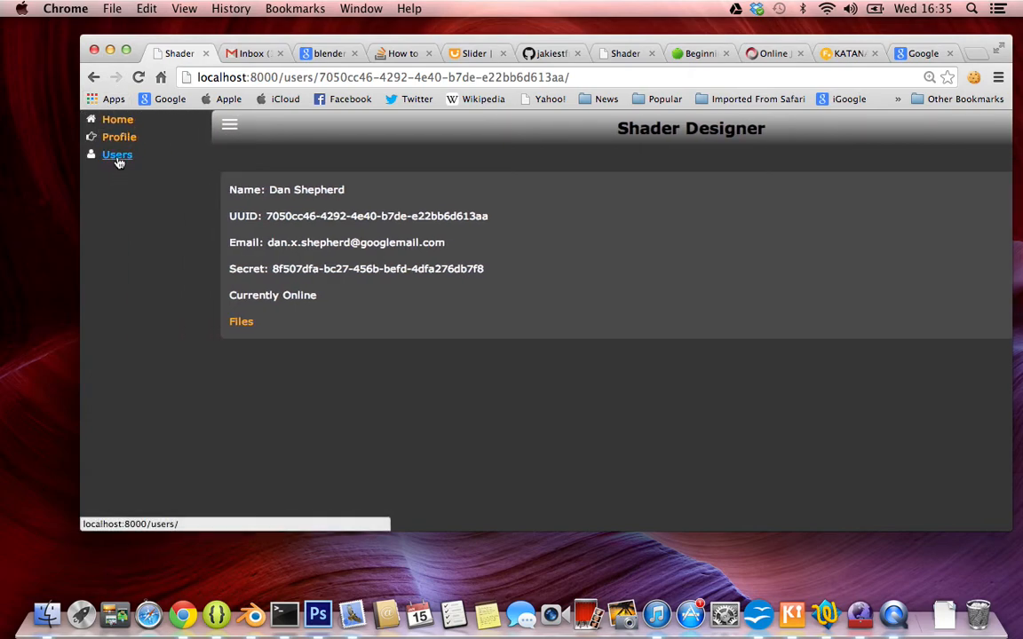
left_click(118, 156)
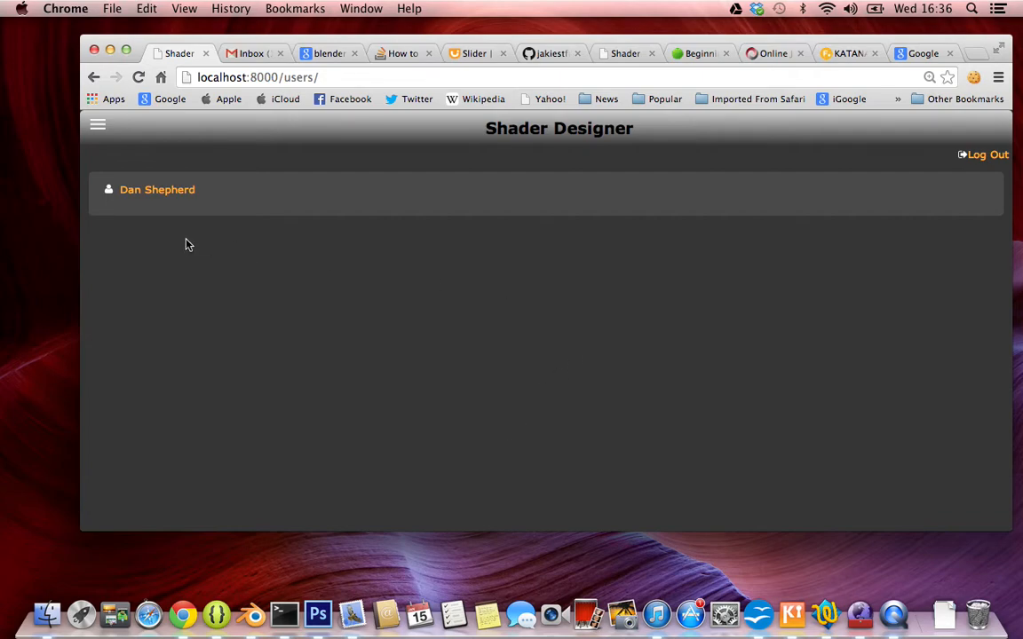
Return to the site's home page to read the mission statement, leaving the navigation sidebar closed.
left_click(99, 129)
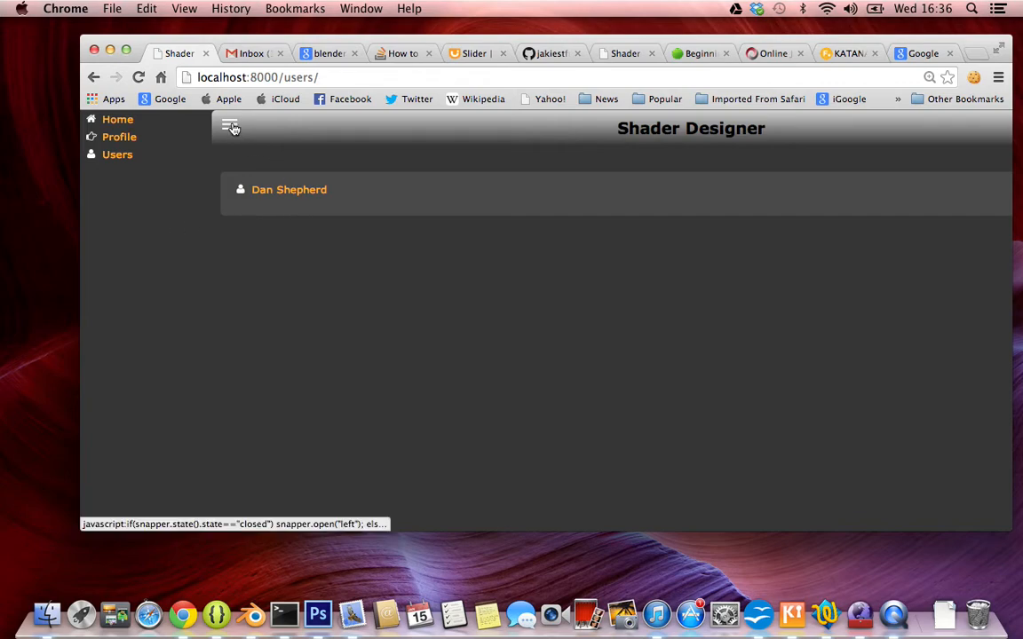
left_click(116, 121)
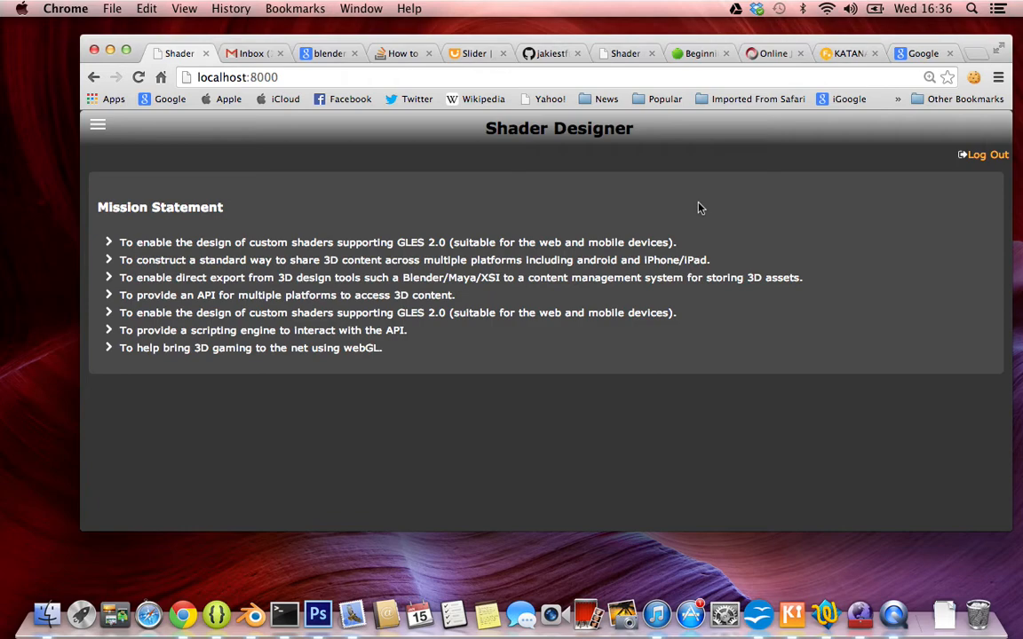
left_click(98, 126)
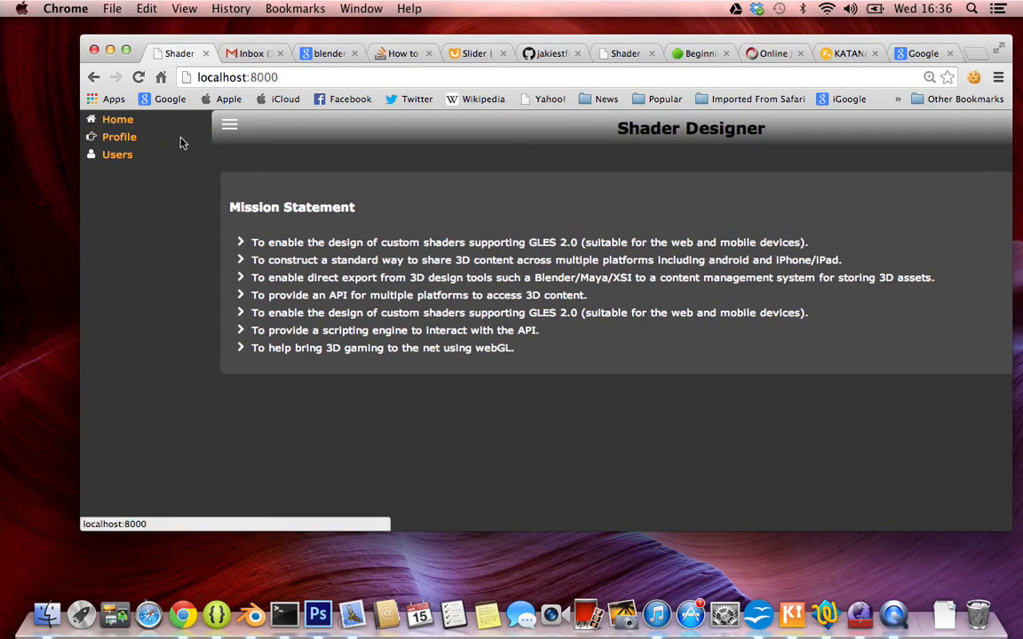
left_click(321, 169)
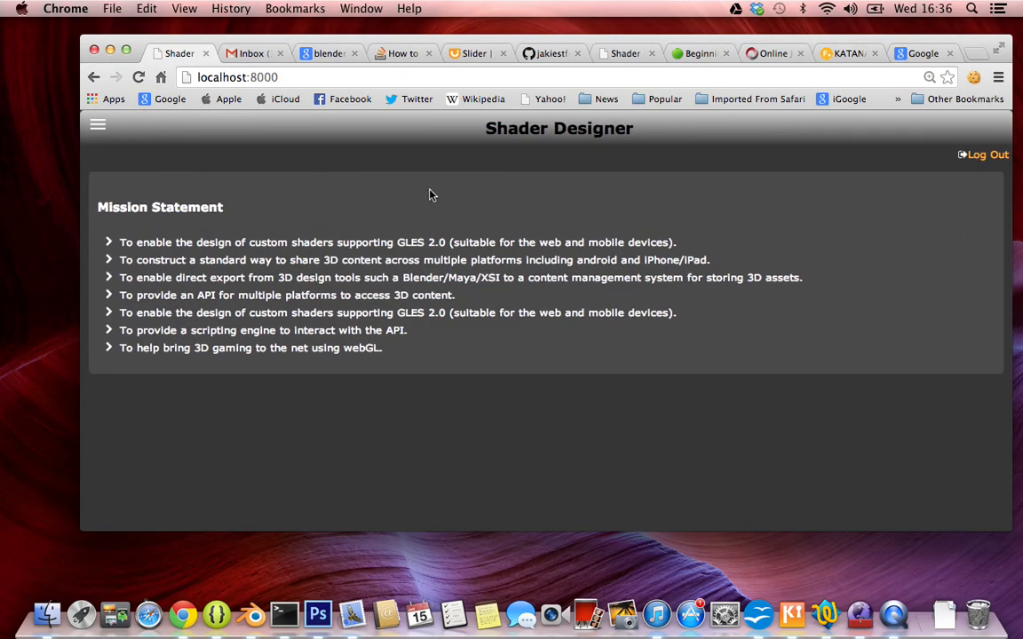
Switch to Blender and view the Harley Quinn model and camera from a different angle.
key("ctrl+Right")
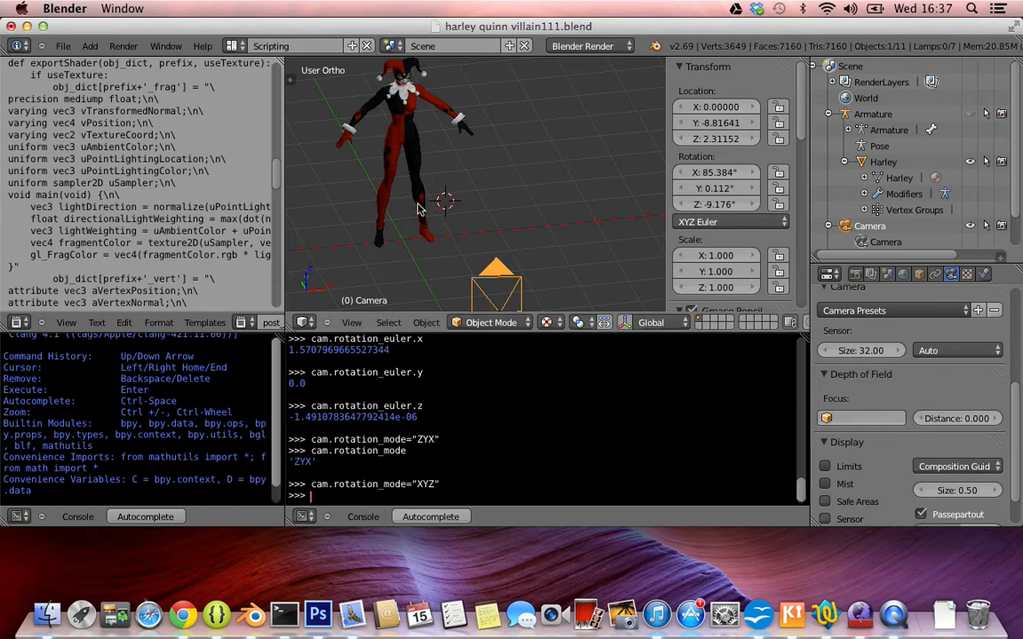
middle_click_drag(421, 210, 518, 179)
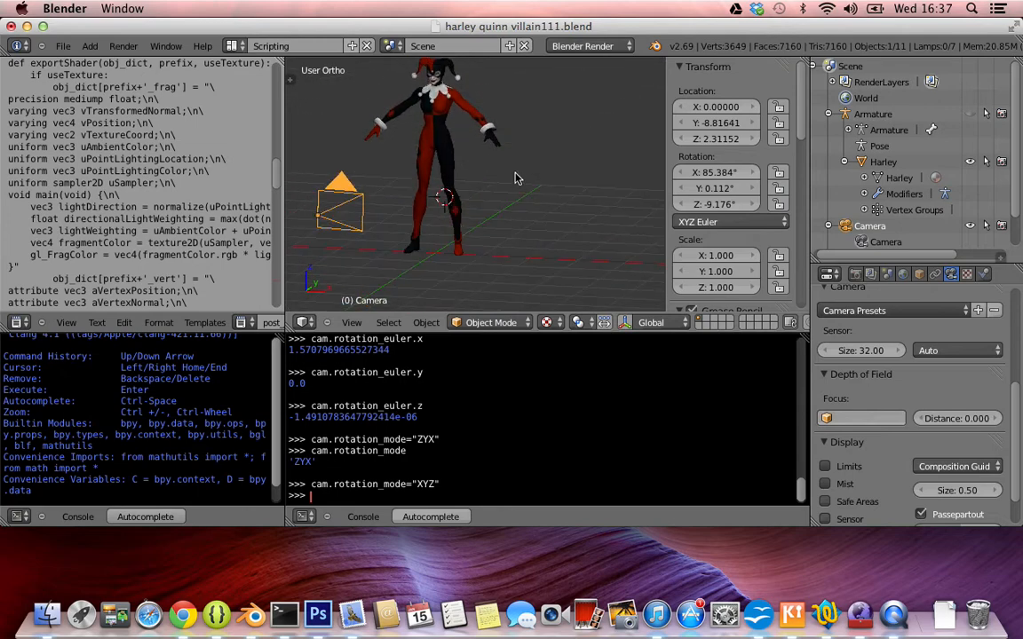